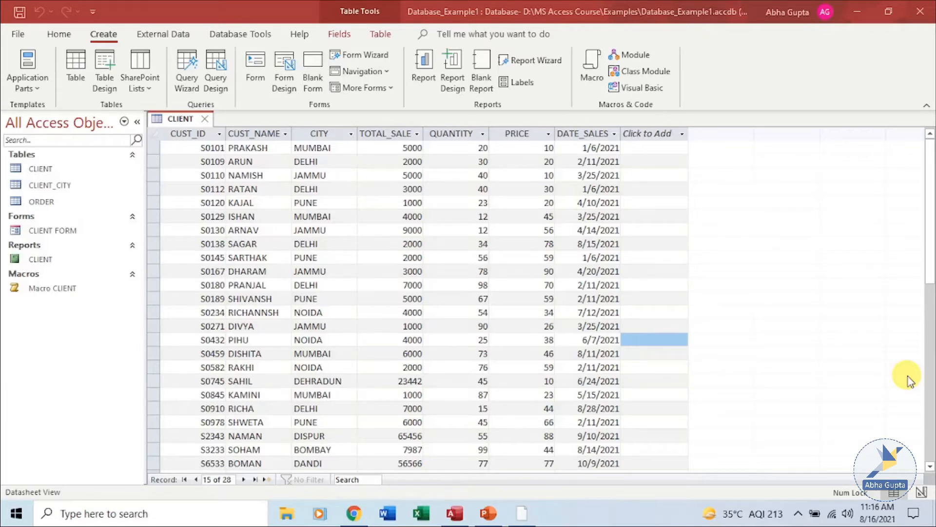
Start a new query with the Simple Query Wizard, using the CLIENT table as its source.
click(103, 39)
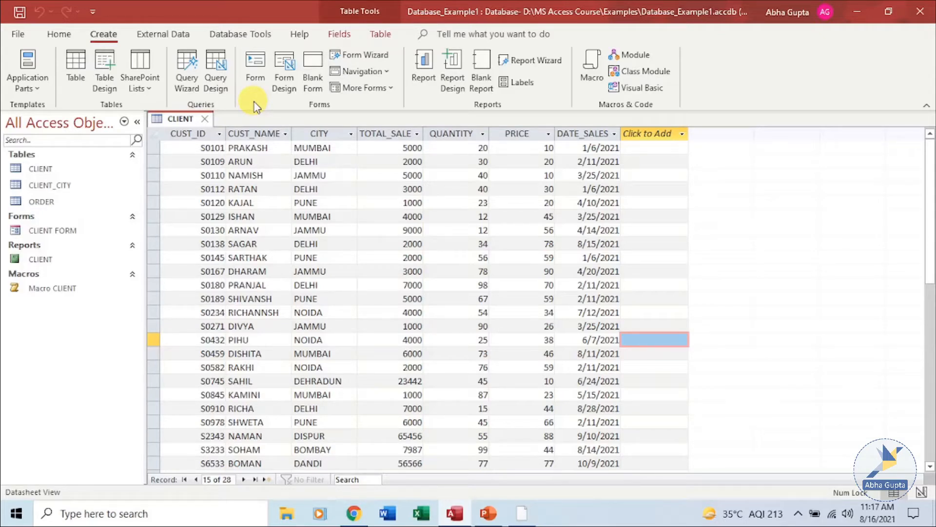
click(187, 80)
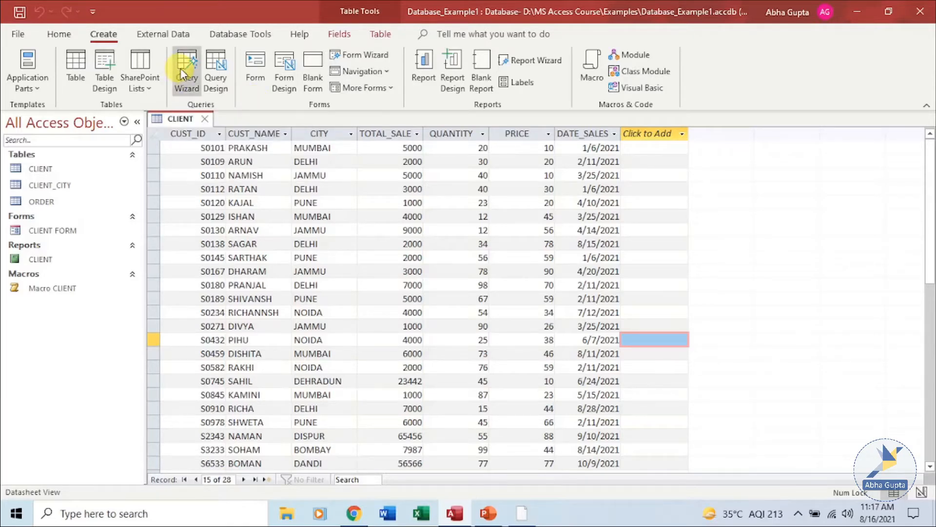
drag(490, 122, 588, 148)
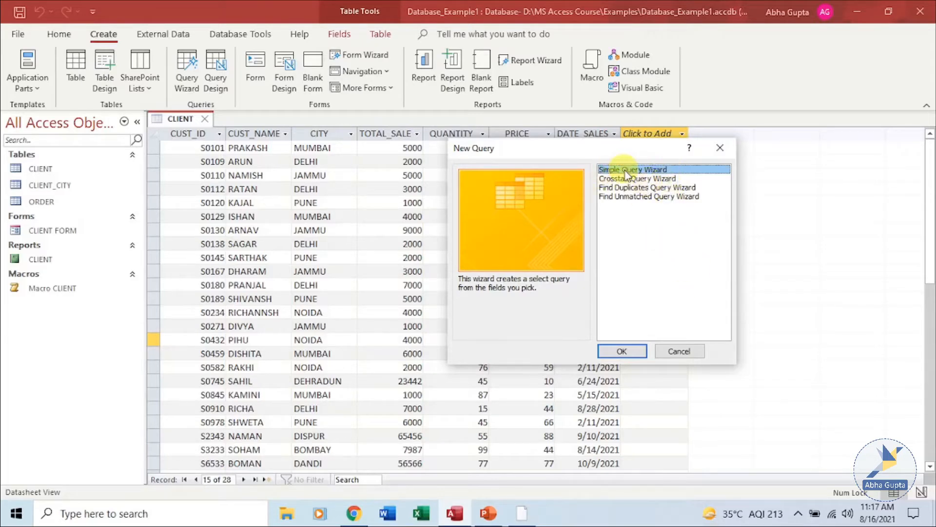
click(624, 350)
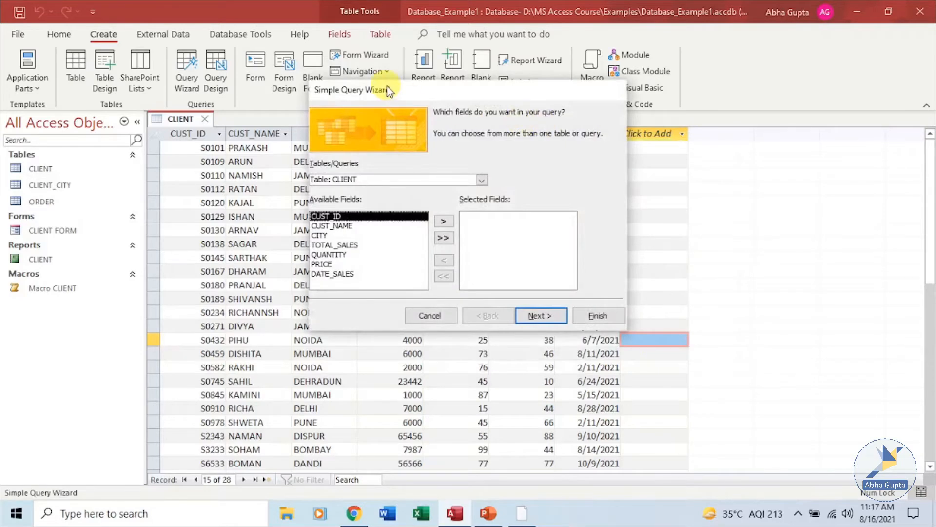
drag(389, 87, 499, 121)
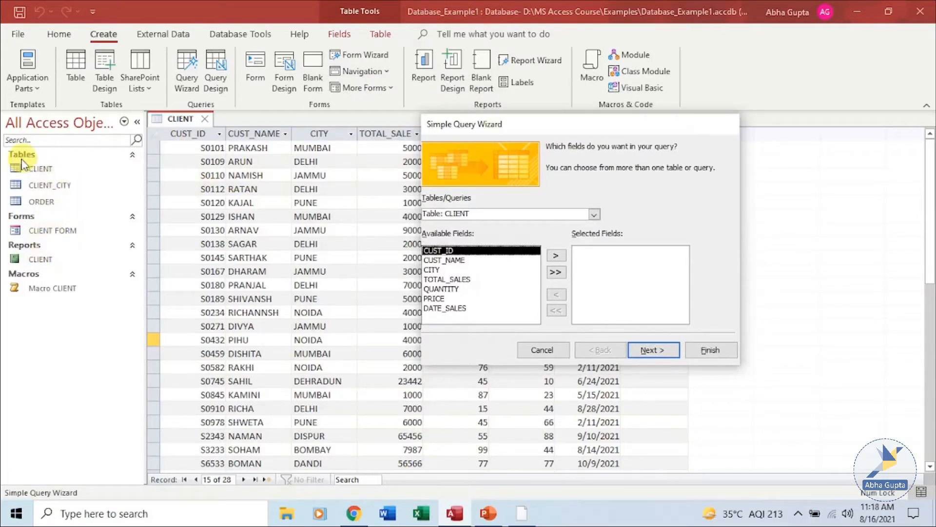
click(593, 214)
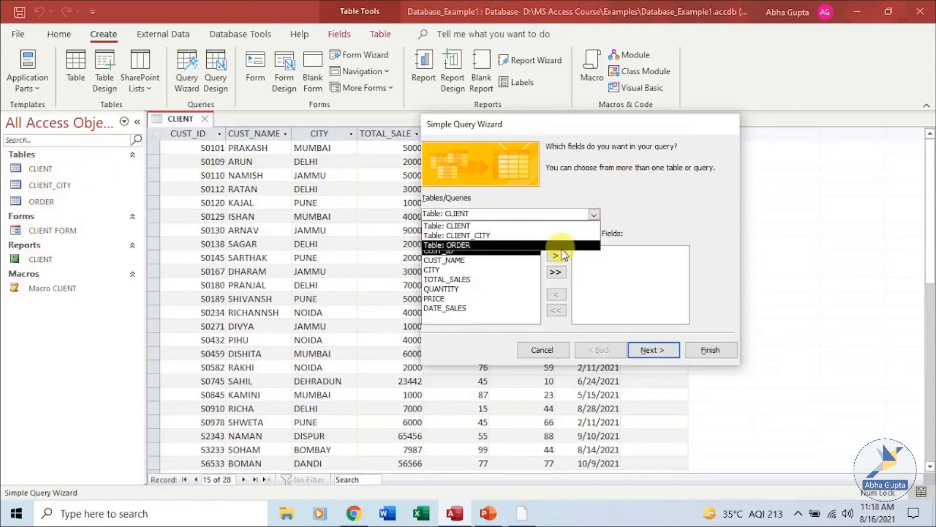
click(556, 226)
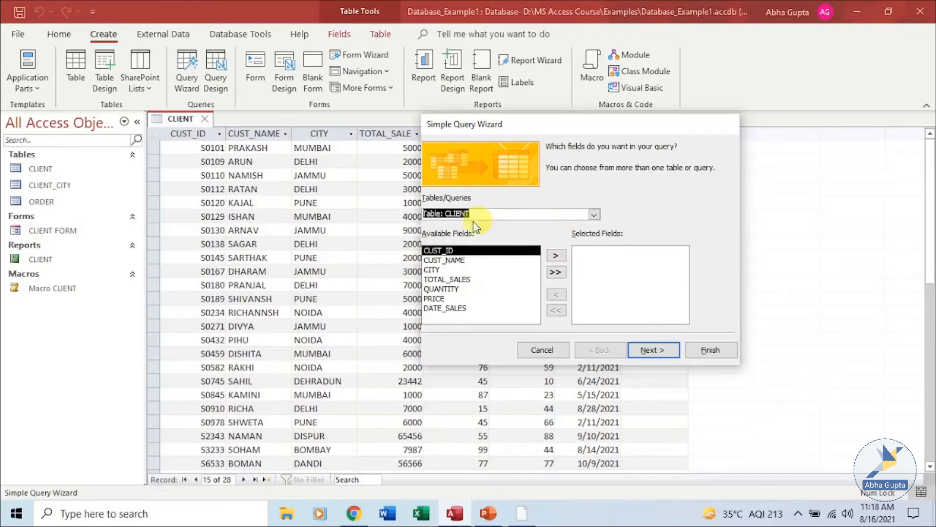
click(506, 212)
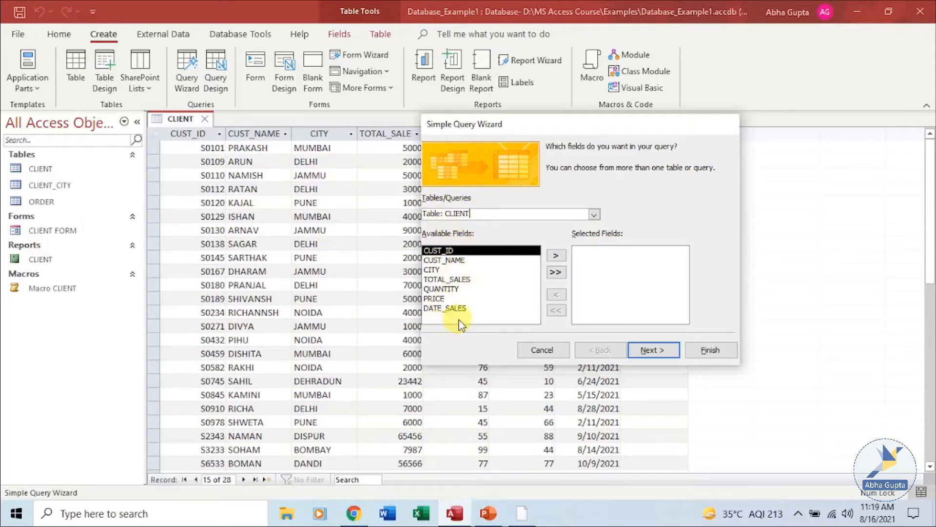
Include the CUST_ID, CUST_NAME and CITY fields in the simple query.
drag(635, 129, 665, 186)
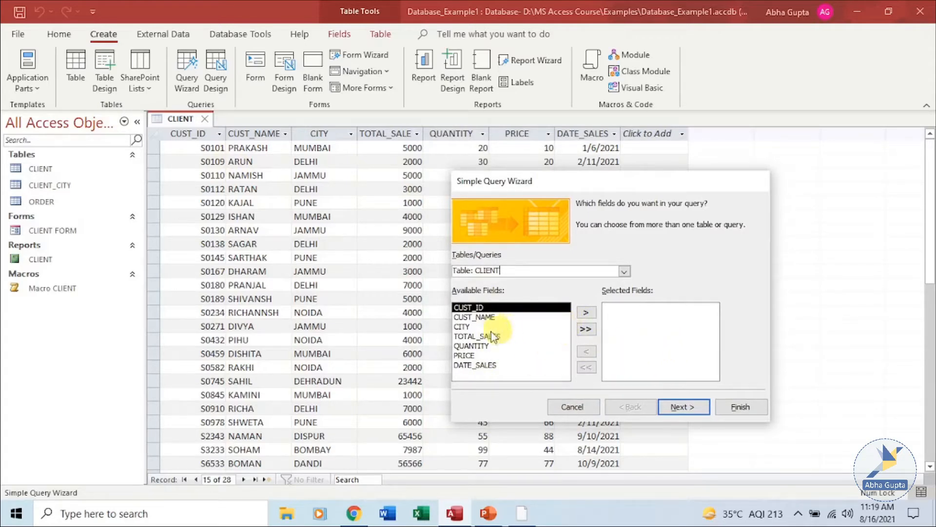
click(594, 313)
click(594, 313)
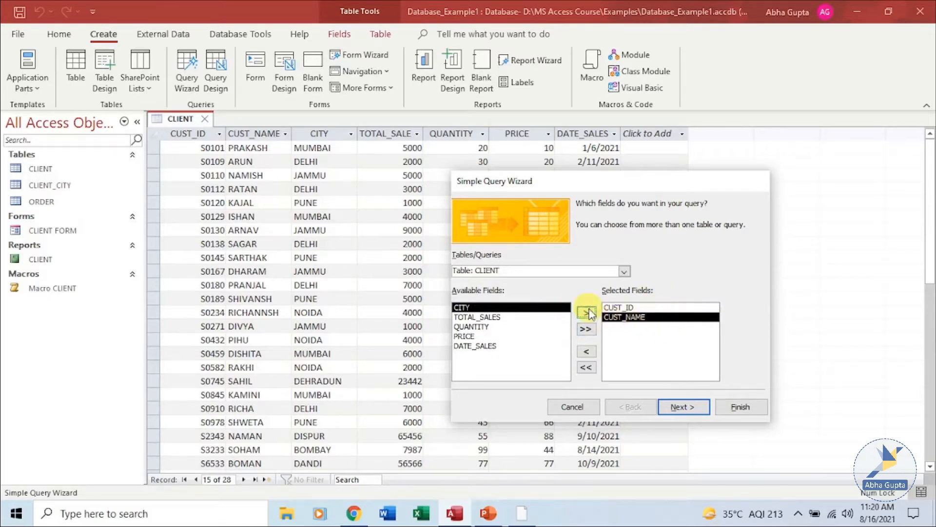
click(592, 314)
Title the query CLIENT Query1 and finish the wizard so the query opens to view its information.
click(696, 408)
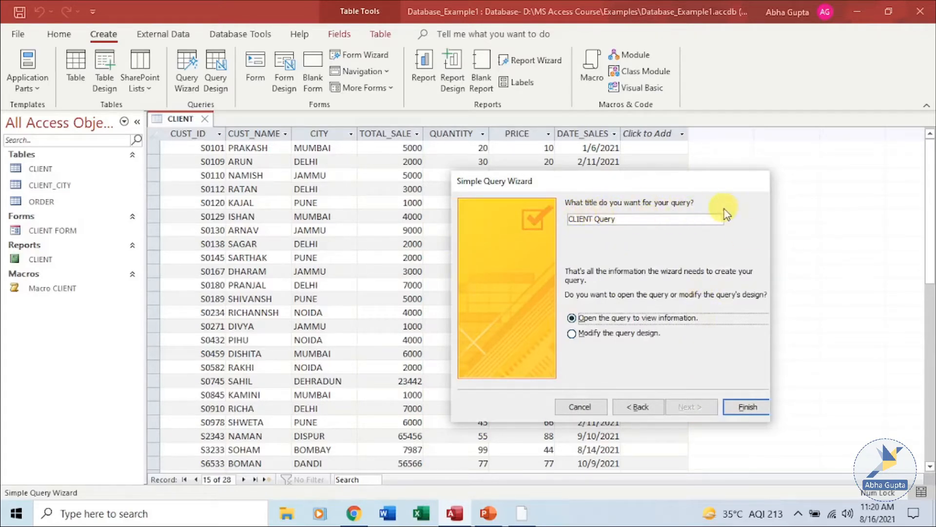
click(623, 218)
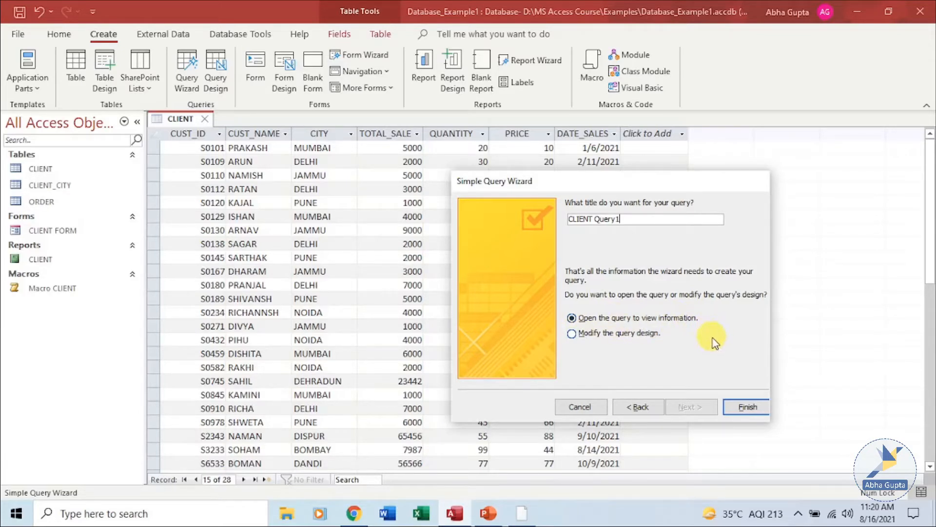
click(757, 409)
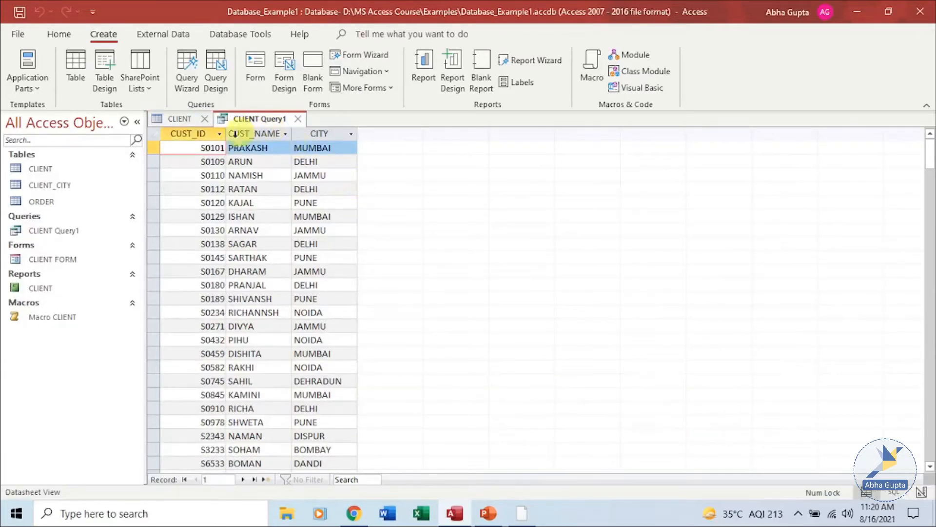
Compare the records and columns of CLIENT Query1 with those of the CLIENT table.
mouse_move(927, 195)
mouse_down()
mouse_move(927, 259)
mouse_move(926, 200)
mouse_up()
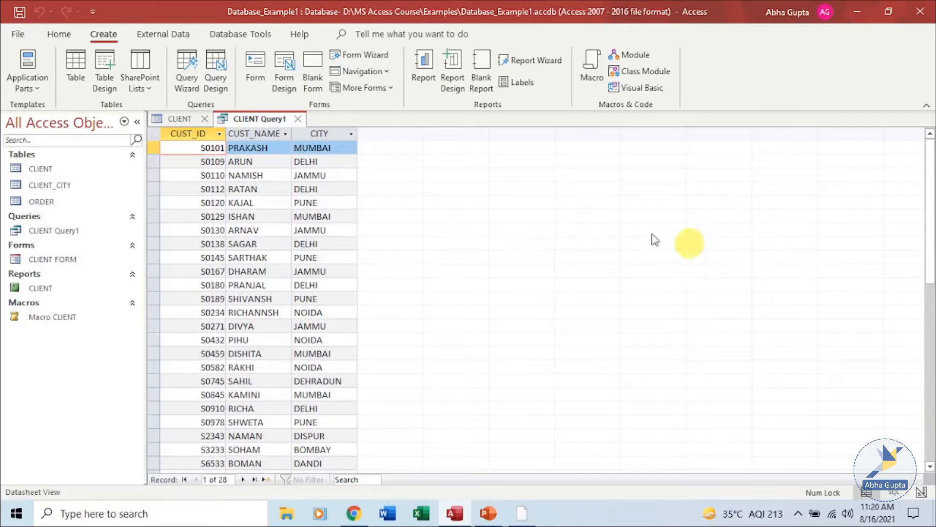
click(178, 119)
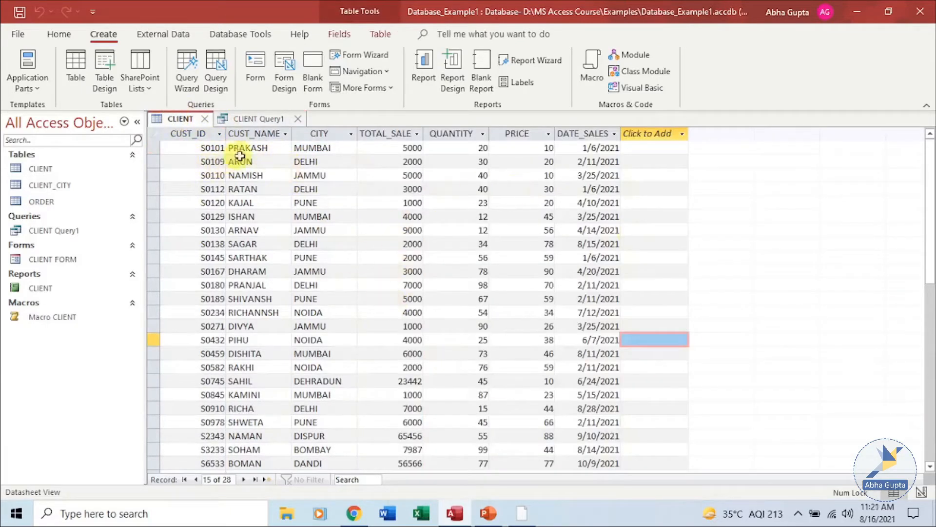
click(254, 119)
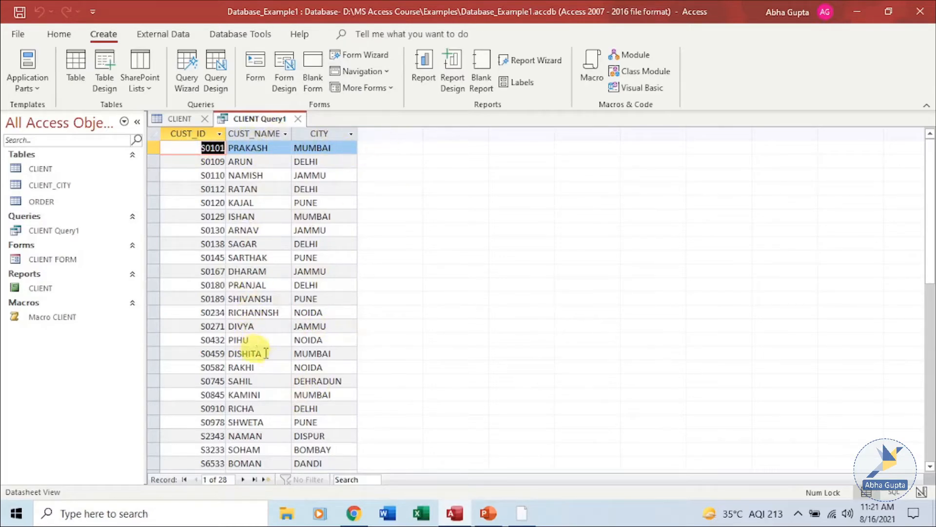
scroll(361, 393, down, 4)
scroll(373, 356, up, 4)
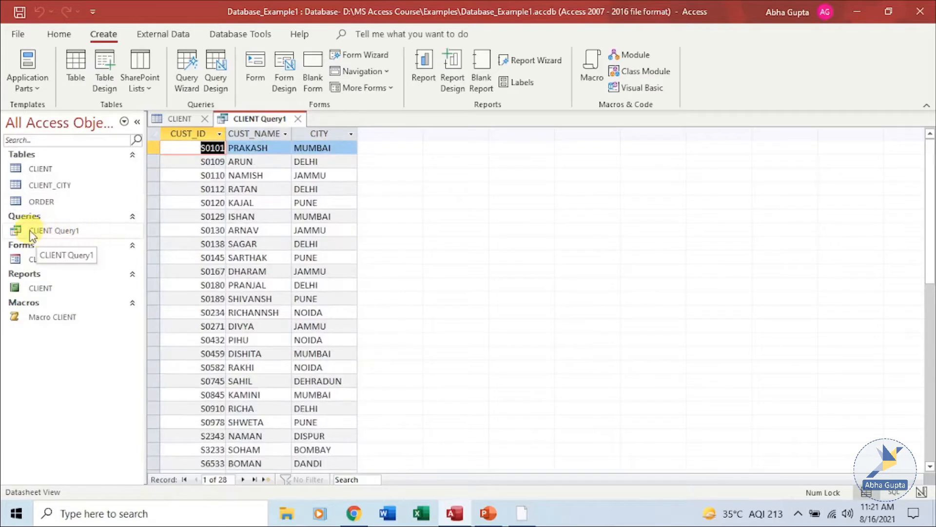
Close the CLIENT Query1 datasheet and reopen the saved query from the database objects.
right_click(68, 233)
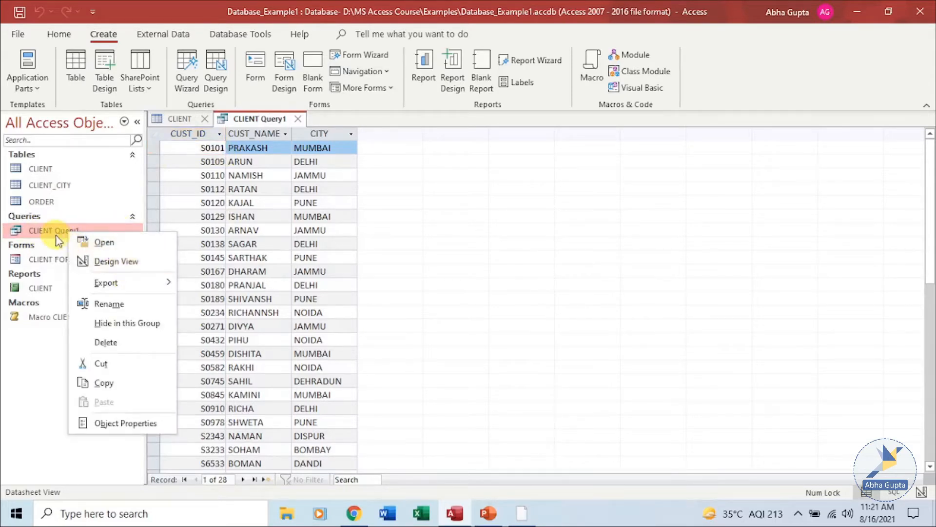
click(298, 126)
click(297, 120)
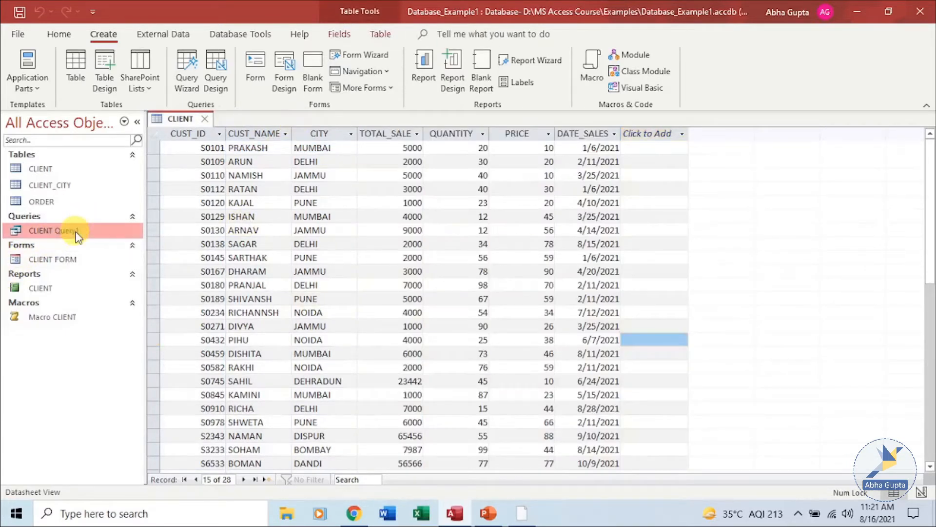
double_click(112, 233)
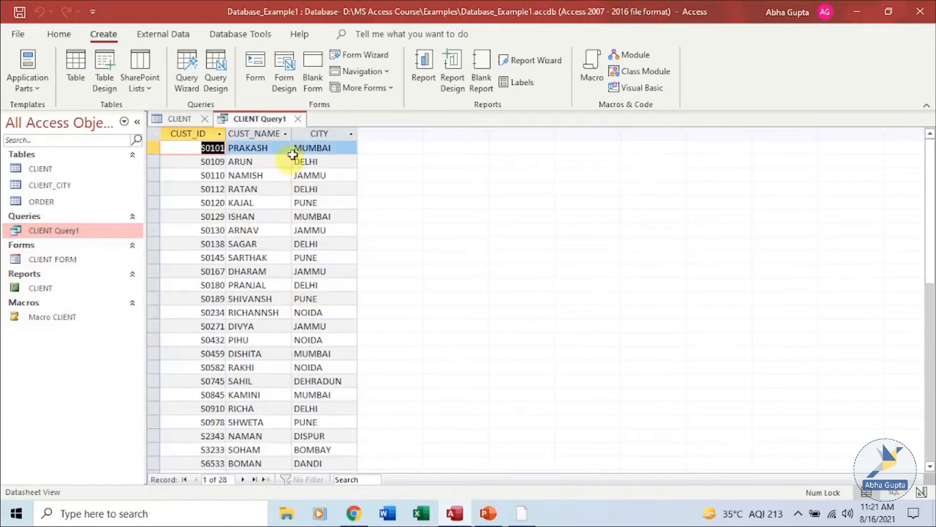
Close CLIENT Query1 again, review the actions available for the saved query, and open it.
click(297, 118)
right_click(99, 234)
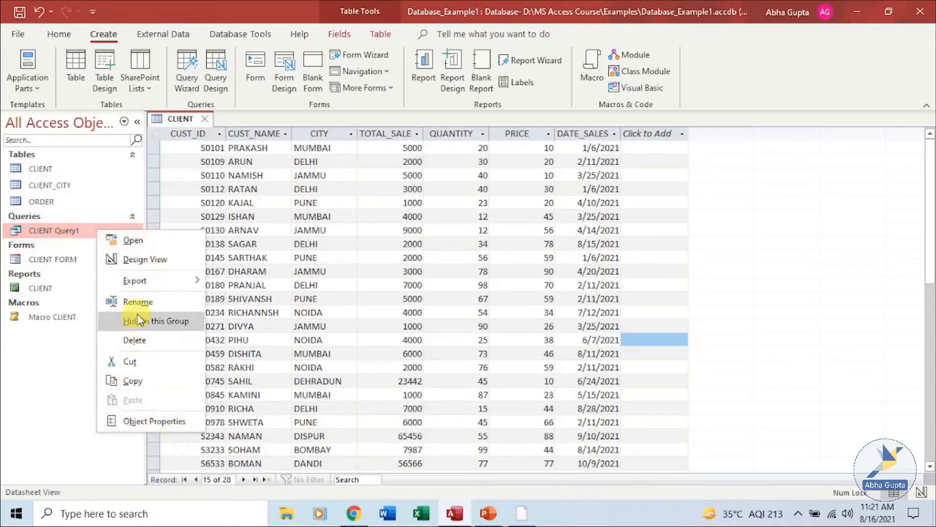
mouse_move(137, 280)
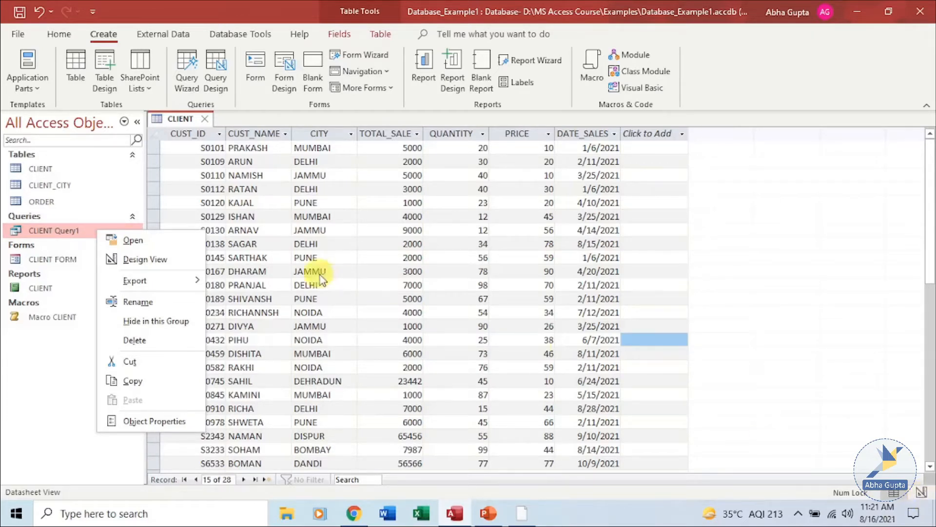
click(141, 245)
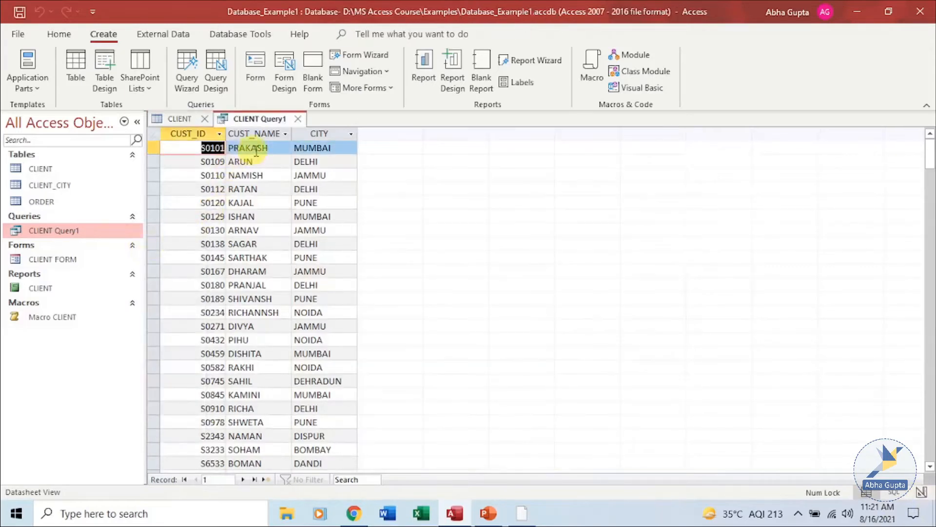
Inspect CLIENT Query1 in Design View and return it to Datasheet View.
click(921, 492)
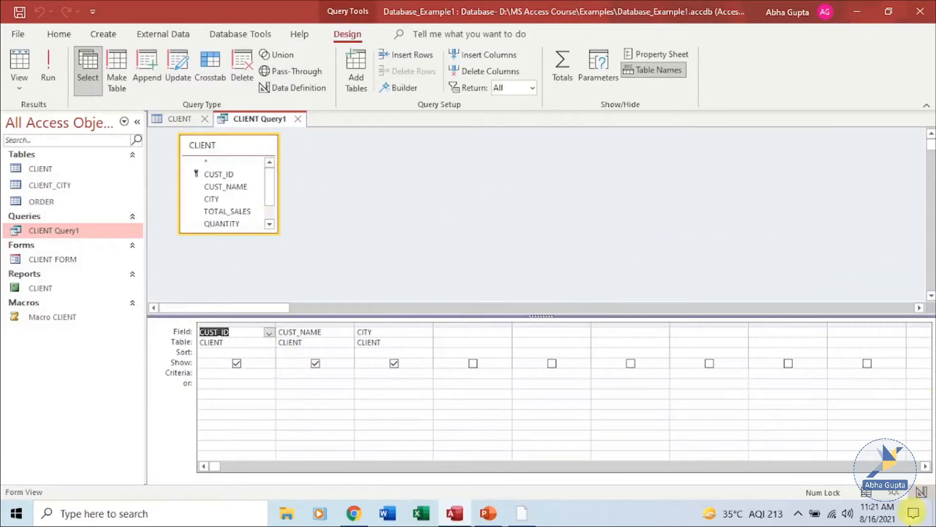
click(866, 492)
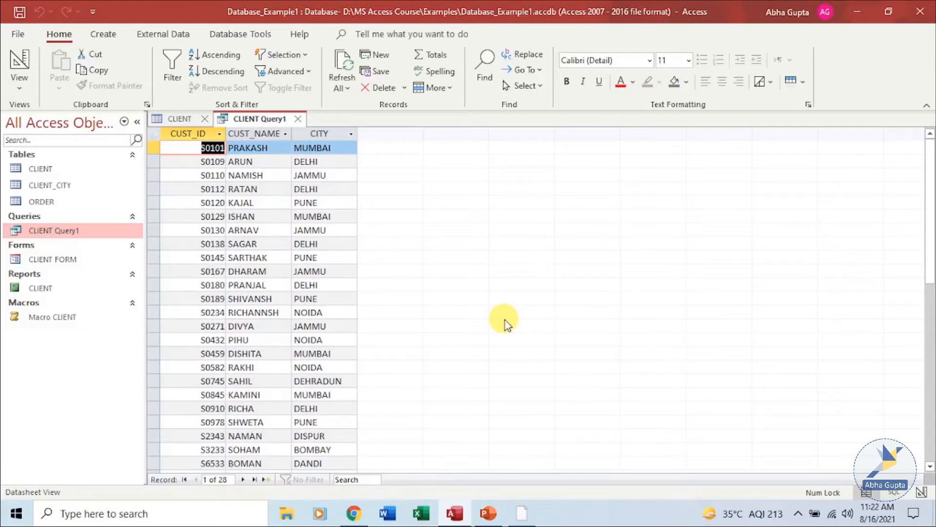
Start a new query with the Crosstab Query Wizard, using the CLIENT_CITY table as its source.
click(103, 35)
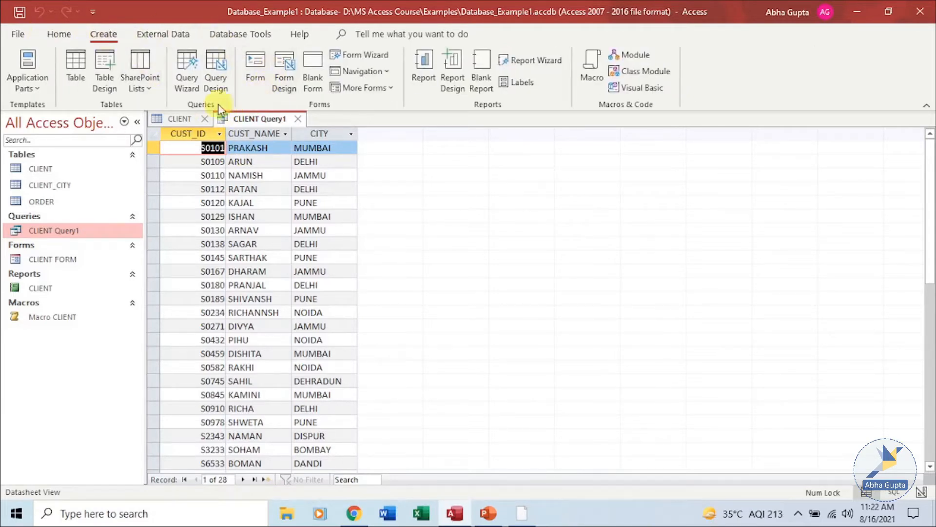
click(186, 70)
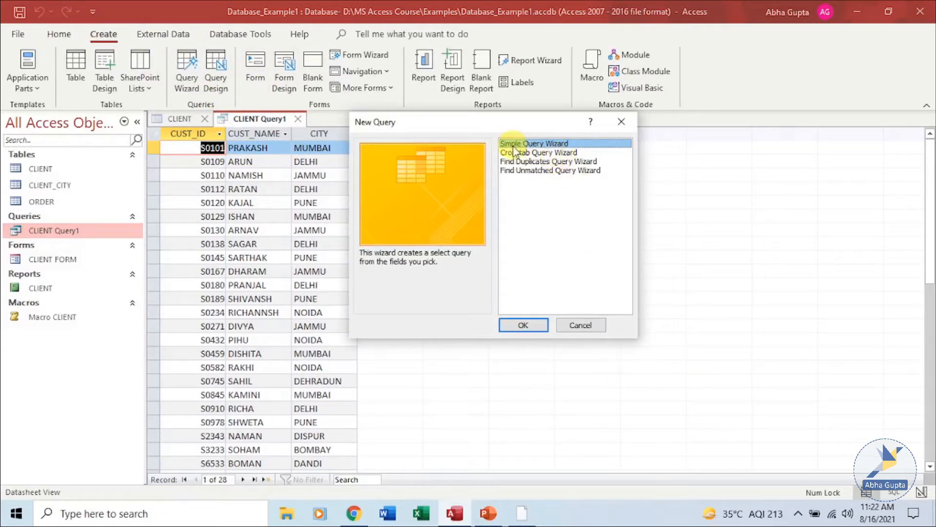
click(568, 152)
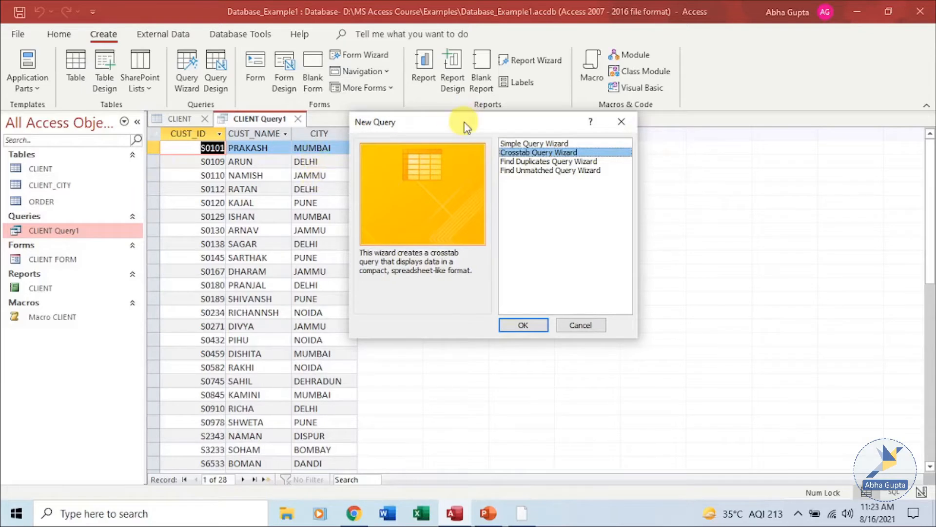
drag(467, 126, 522, 143)
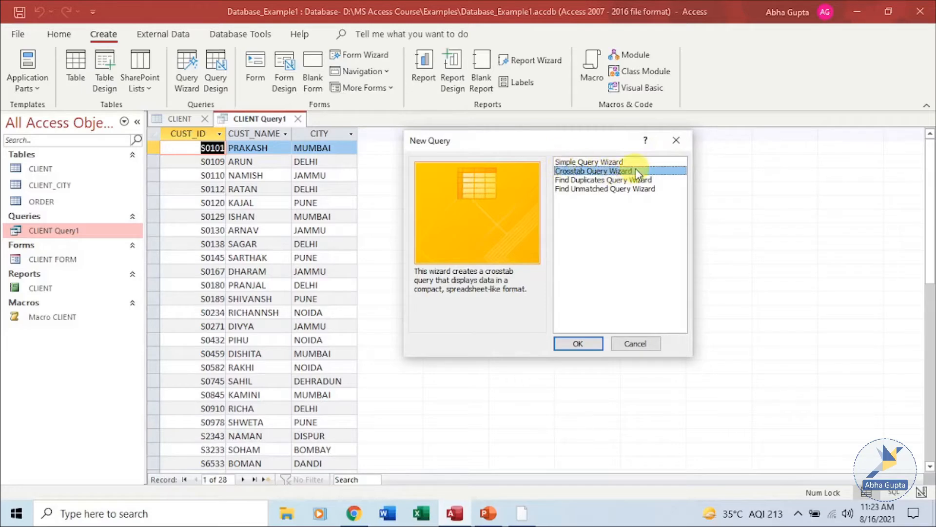
click(589, 345)
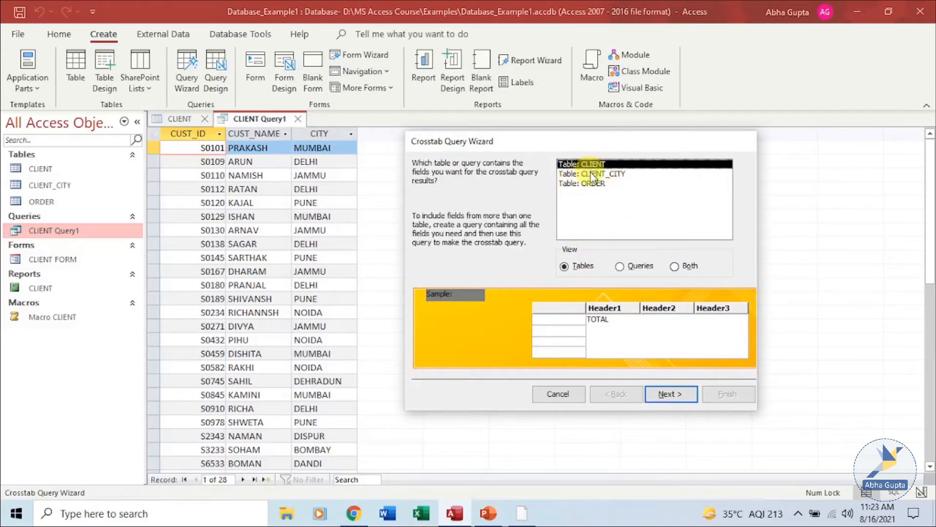
click(593, 175)
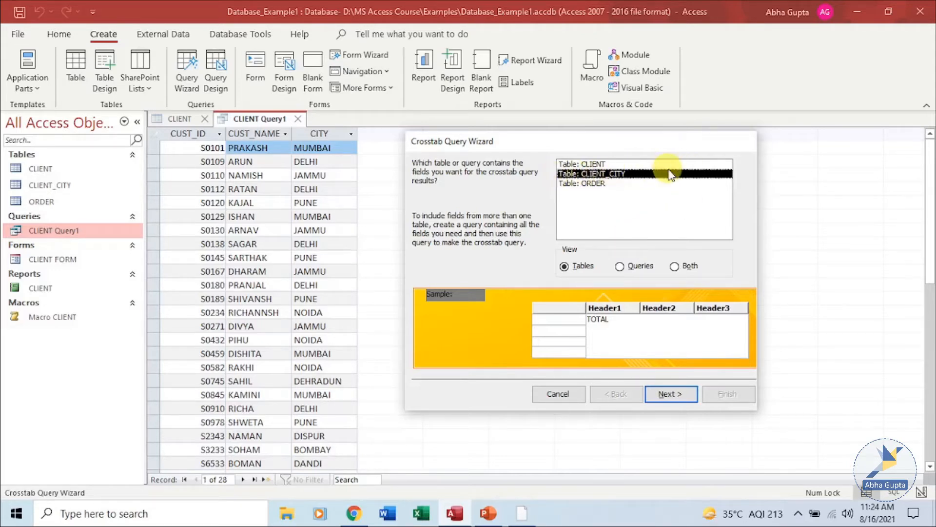
click(693, 396)
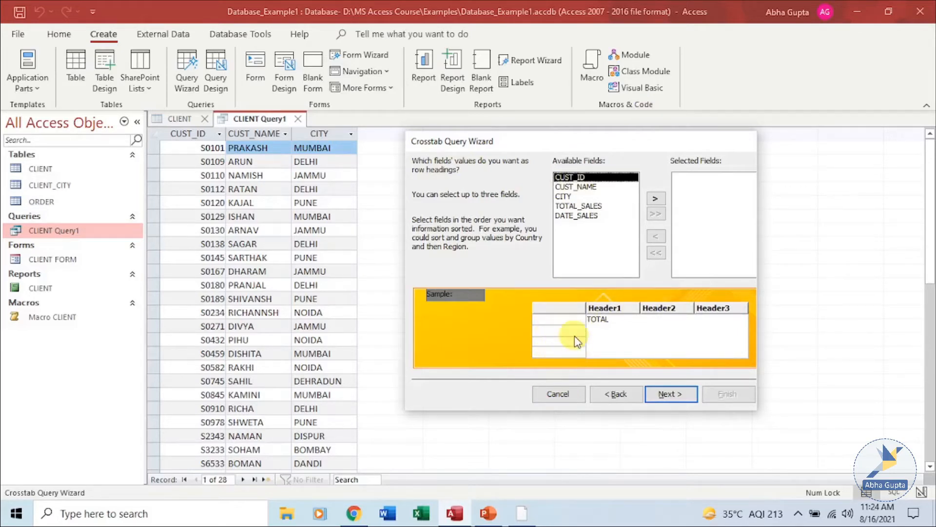
Use the CUST_NAME field as the row heading of the crosstab query and proceed to the column headings.
click(578, 187)
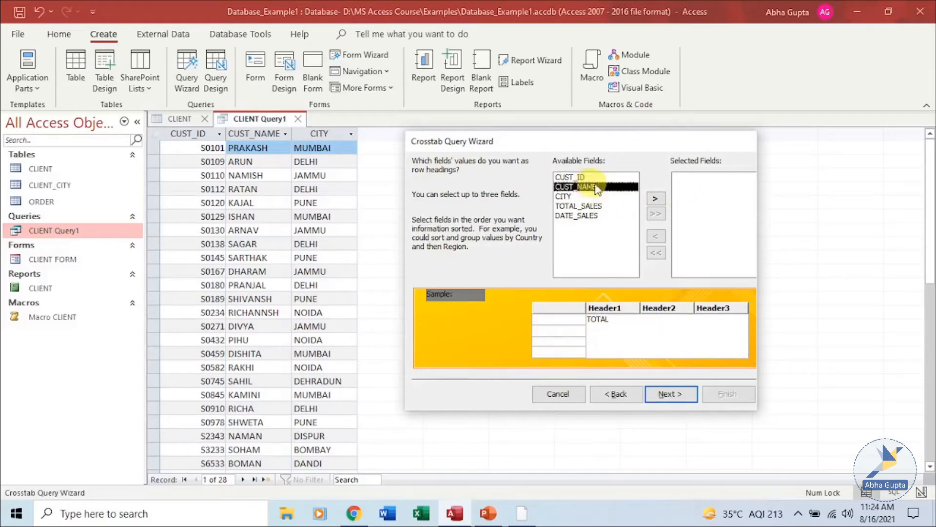
click(655, 198)
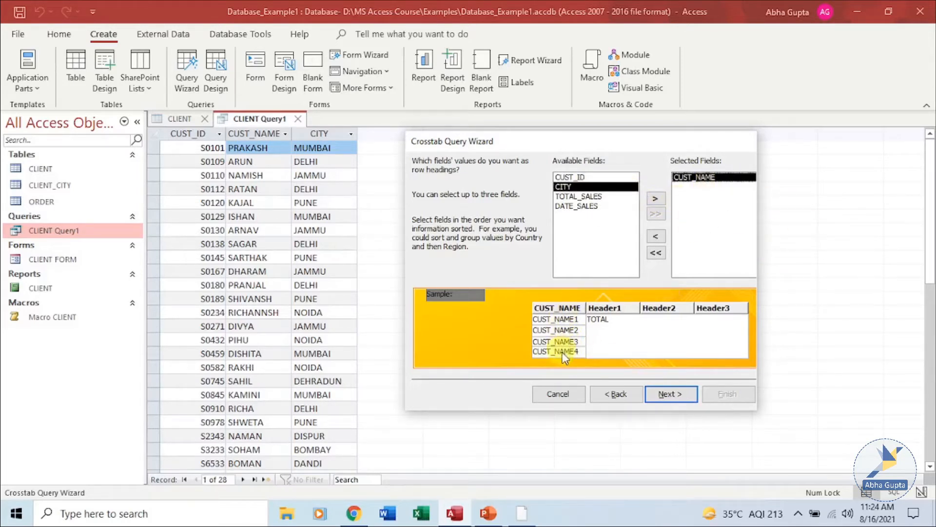
click(680, 395)
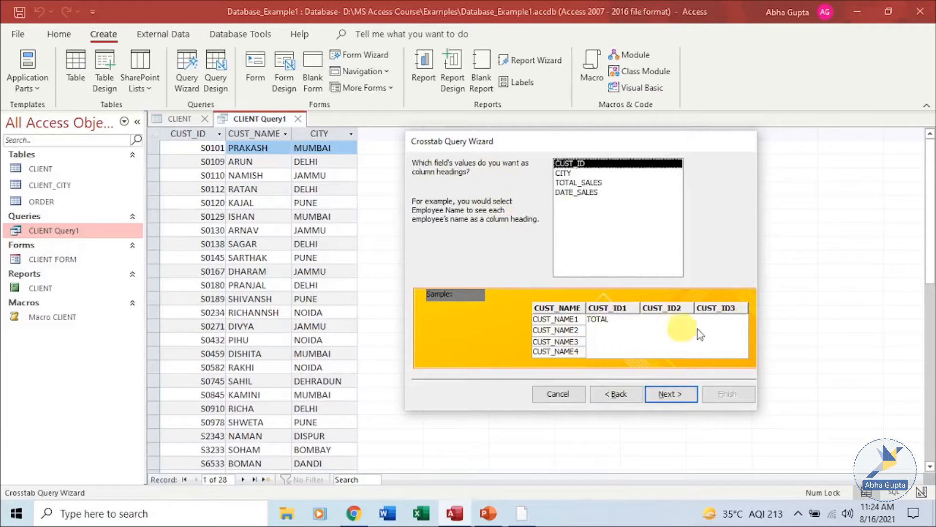
Use CITY as the crosstab's column headings, calculate the Sum of TOTAL_SALES at each intersection, and proceed to naming.
click(566, 174)
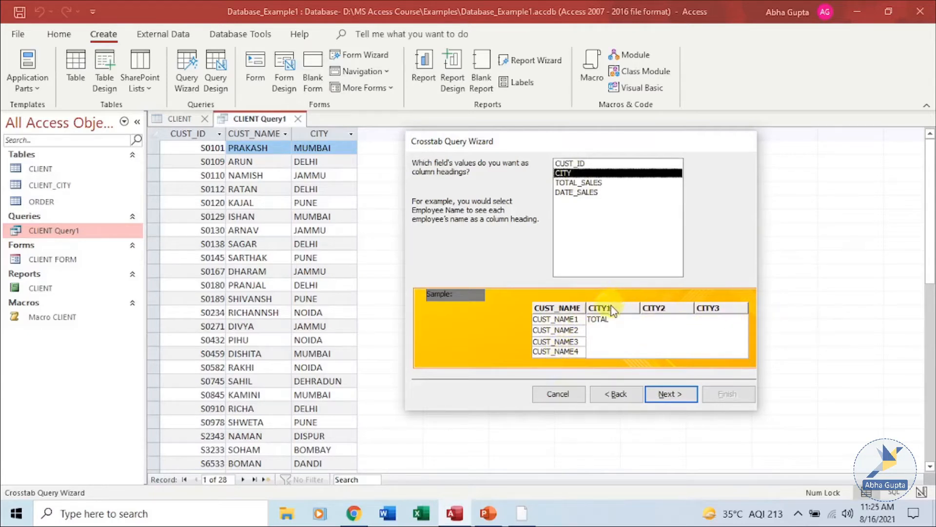
click(678, 396)
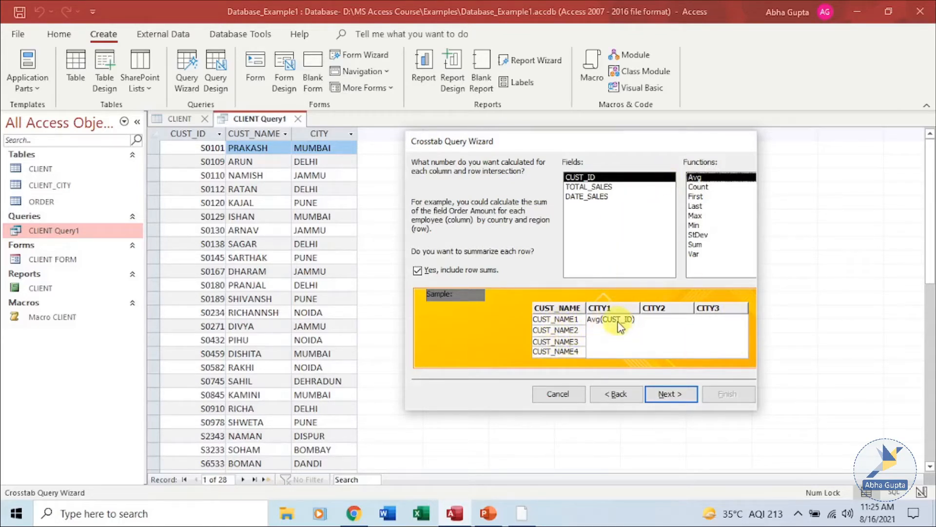
click(593, 186)
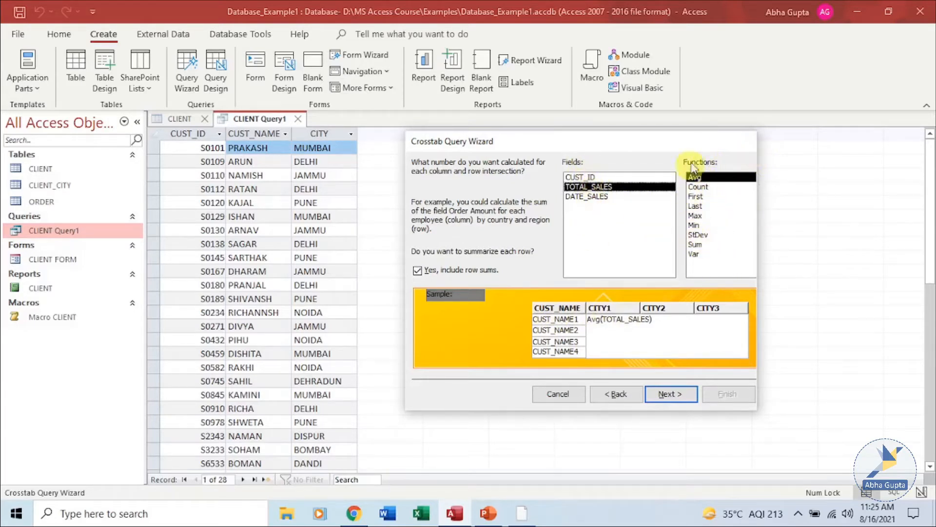
click(717, 245)
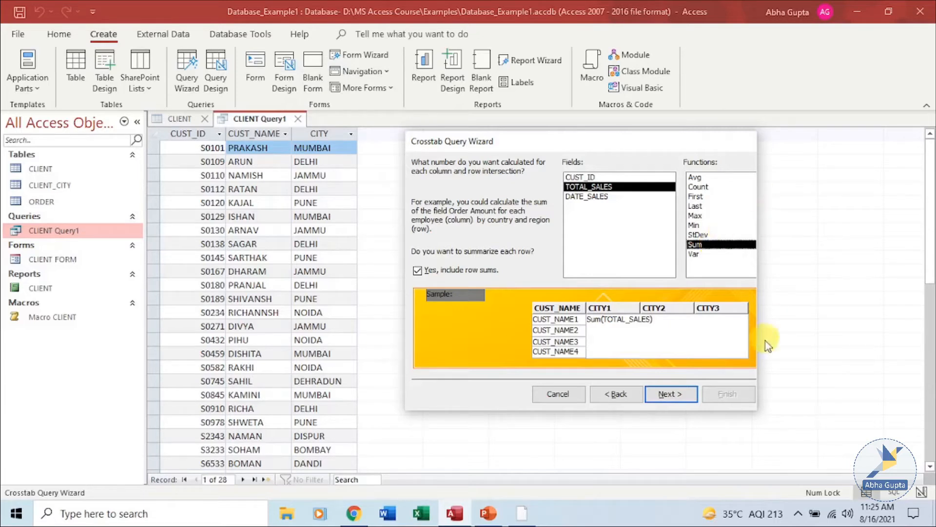
click(685, 396)
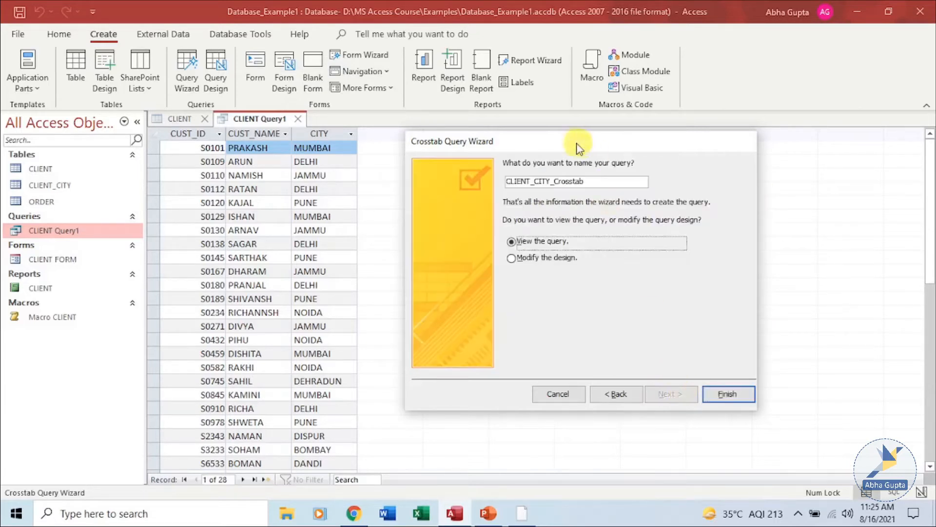
Name the crosstab query CLIENT_CITY_Crosstab1 and finish the wizard so that the query opens for viewing.
click(607, 182)
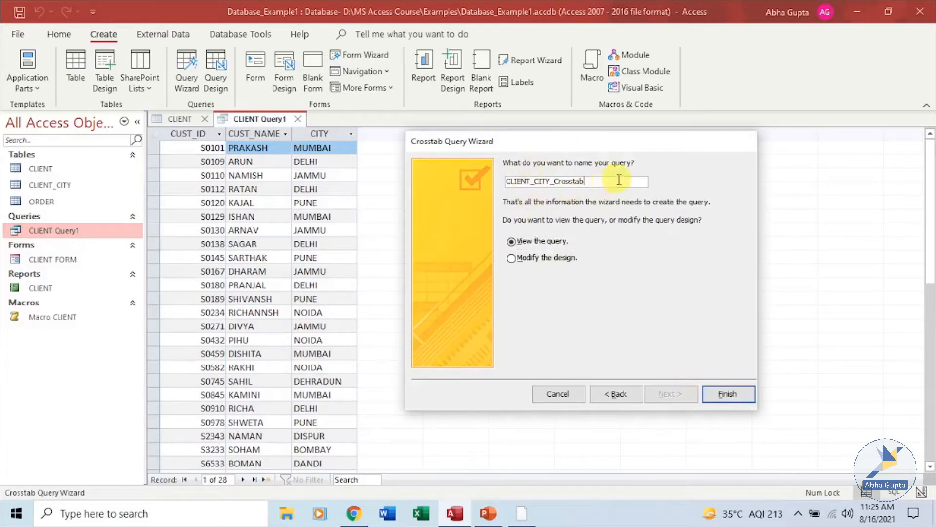
text(1)
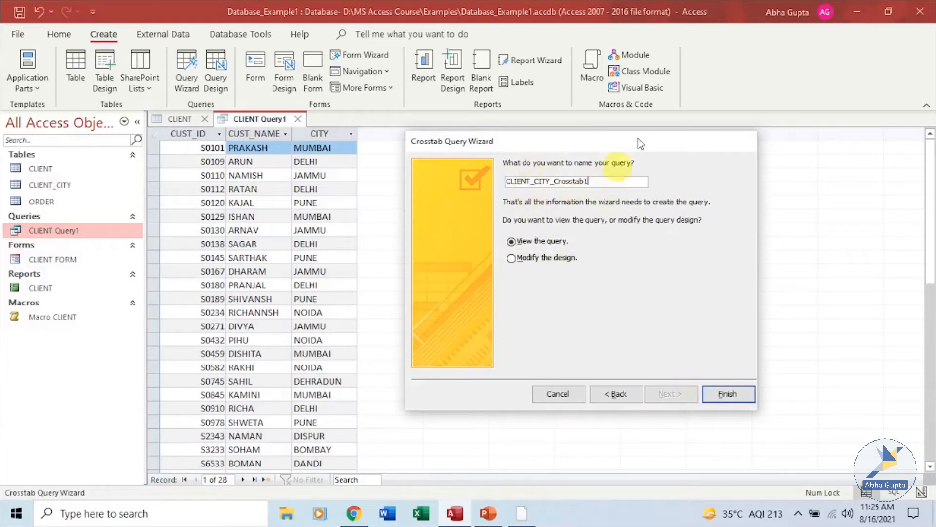
click(746, 396)
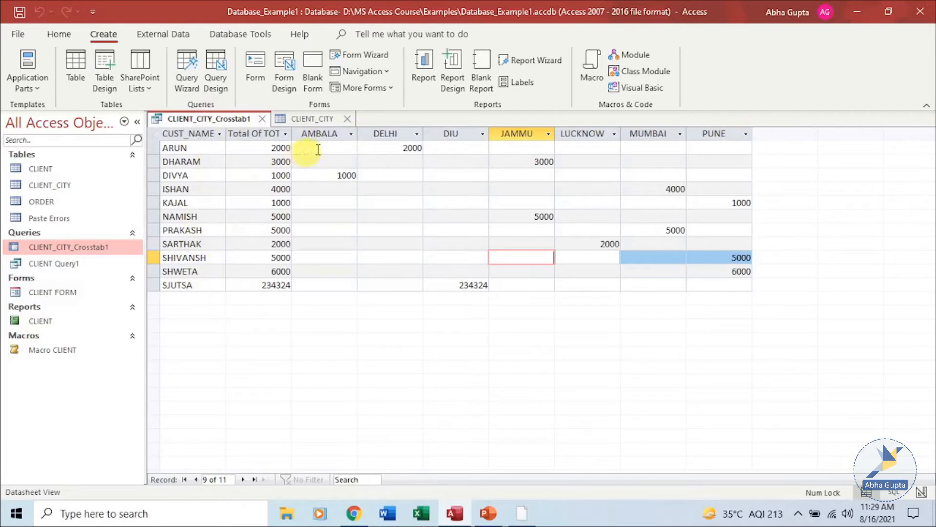
Review the filter options of the AMBALA column and compare the crosstab results with the CLIENT_CITY table.
click(351, 134)
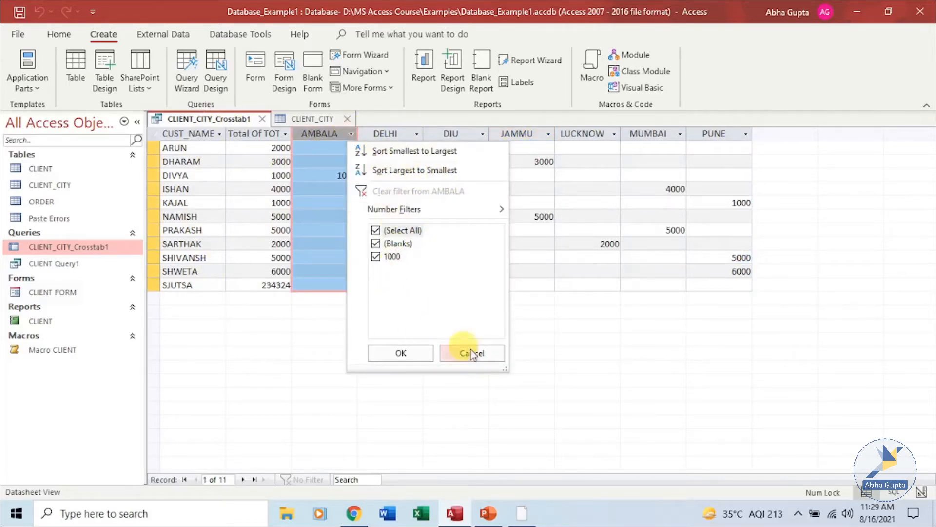
click(481, 358)
click(393, 162)
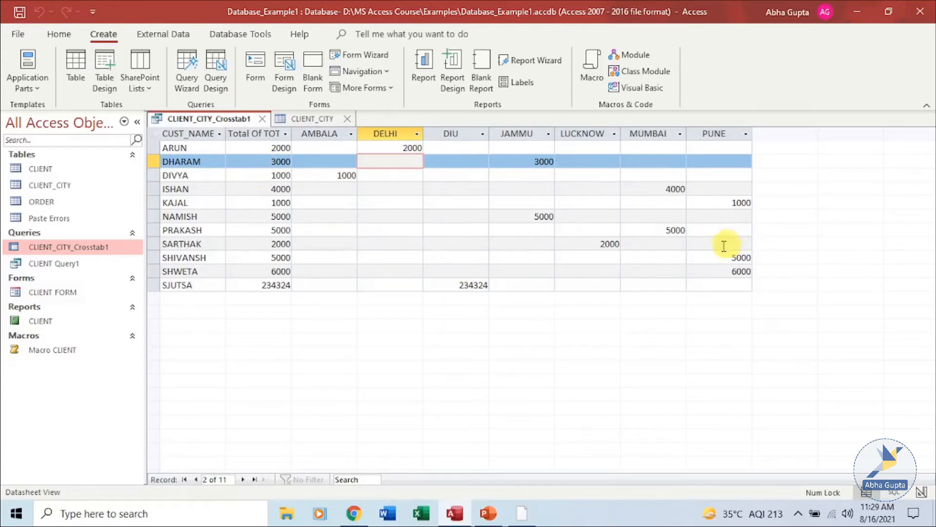
click(305, 119)
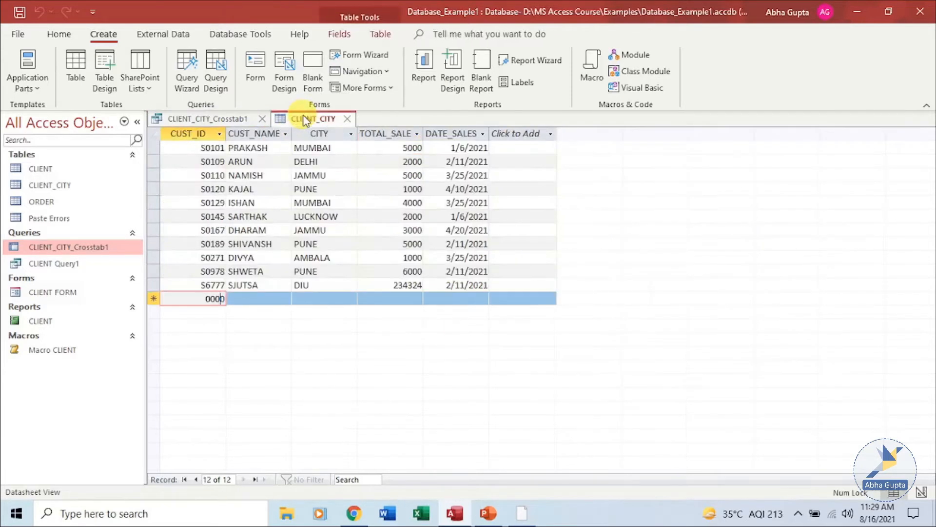
click(226, 121)
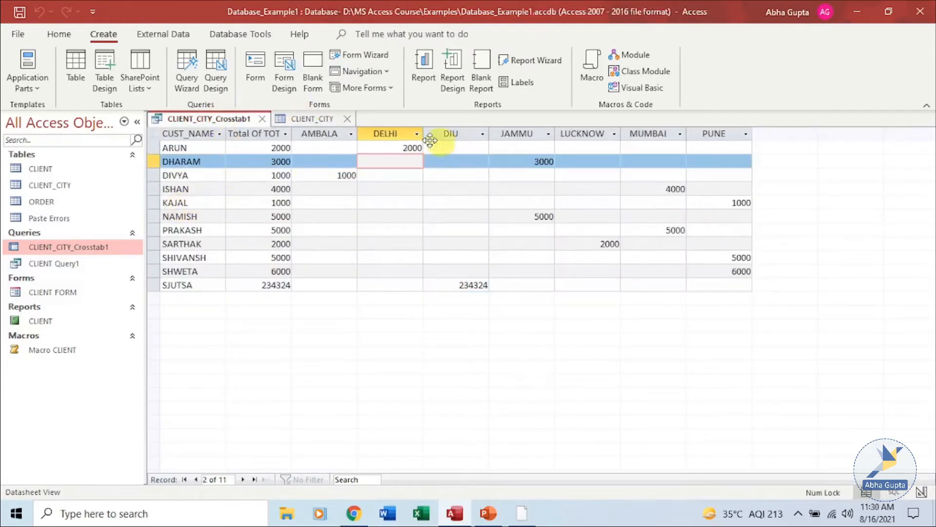
Add a CLIENT_CITY record with a customer ID, the name of an existing PUNE customer, city PUNE, total sales 43543 and date 8/6/2021.
click(281, 119)
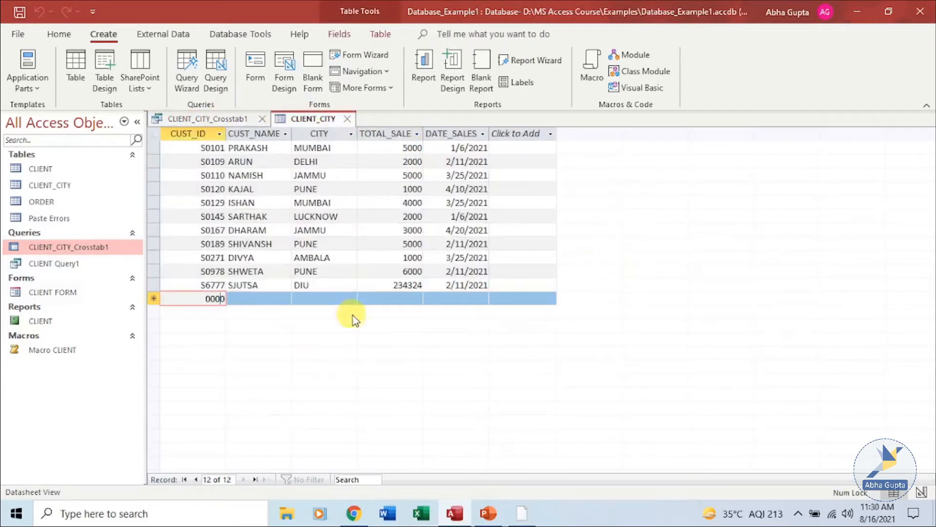
text(55654)
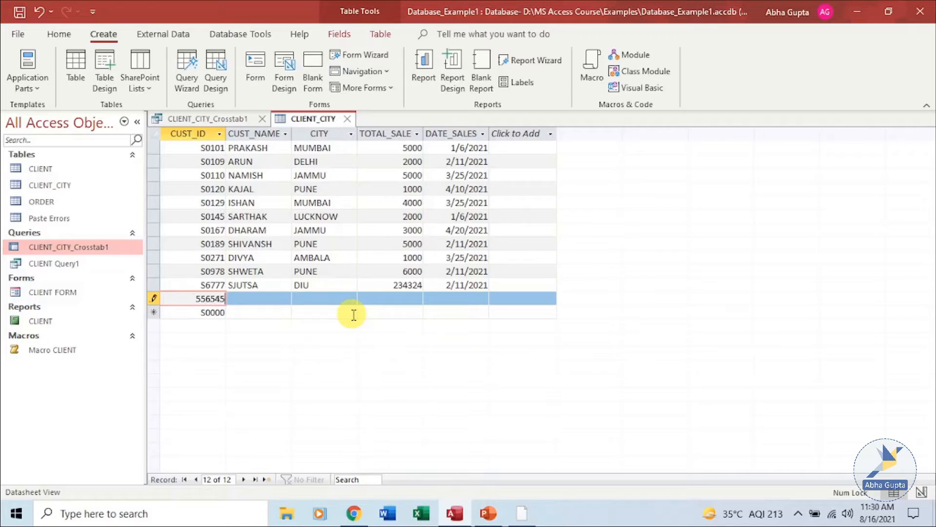
key(Tab)
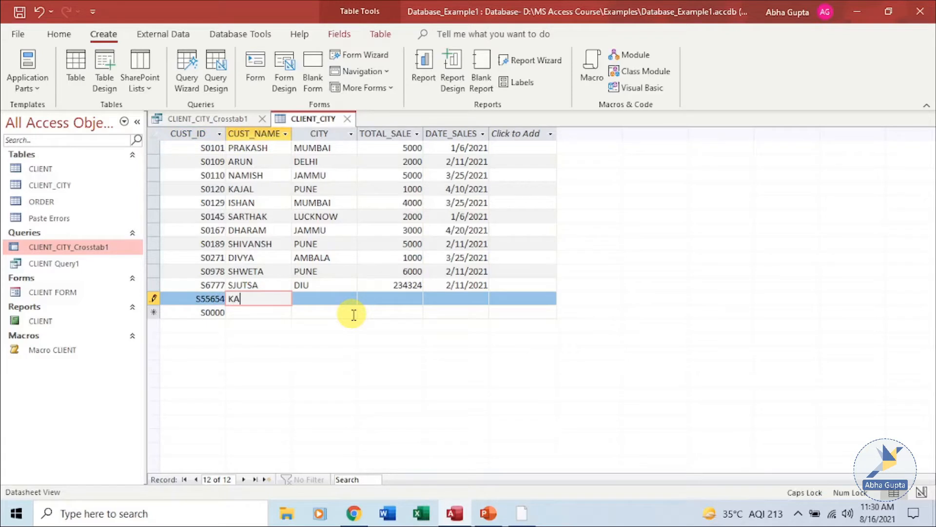
key(Tab)
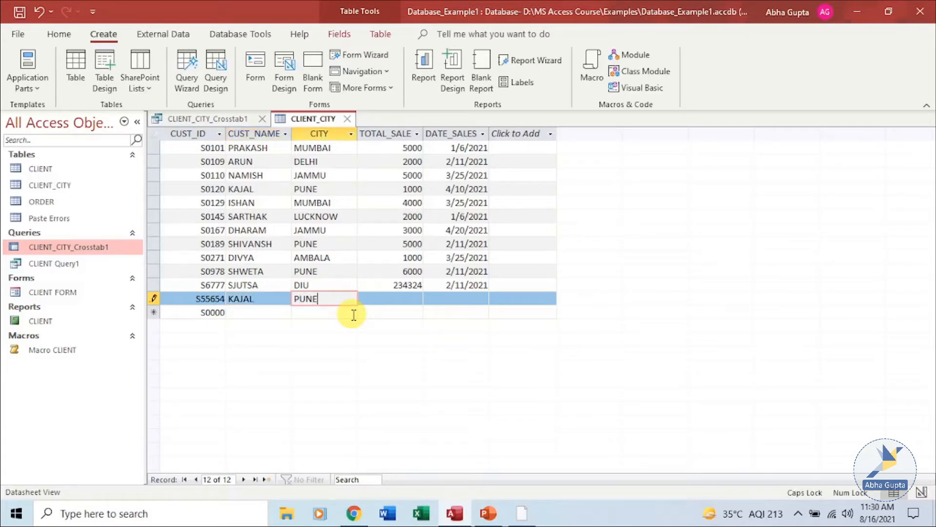
key(Tab)
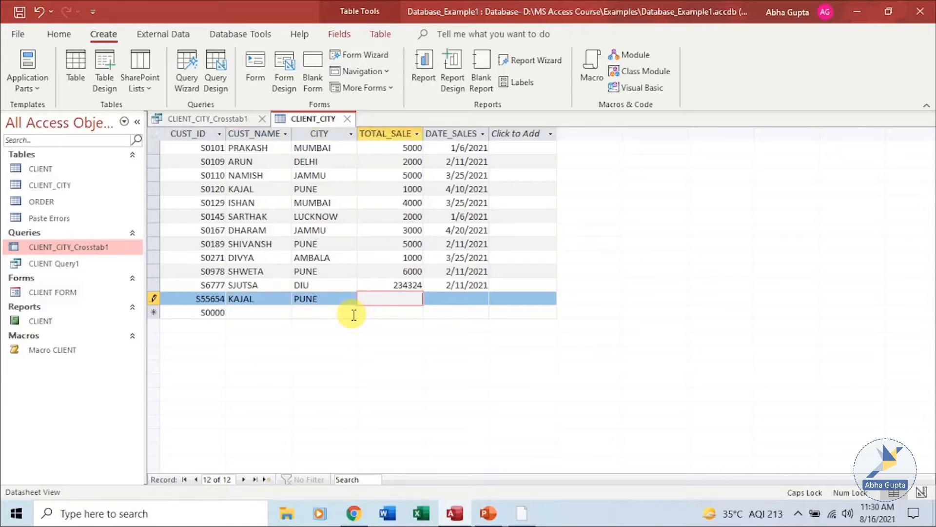
key(Tab)
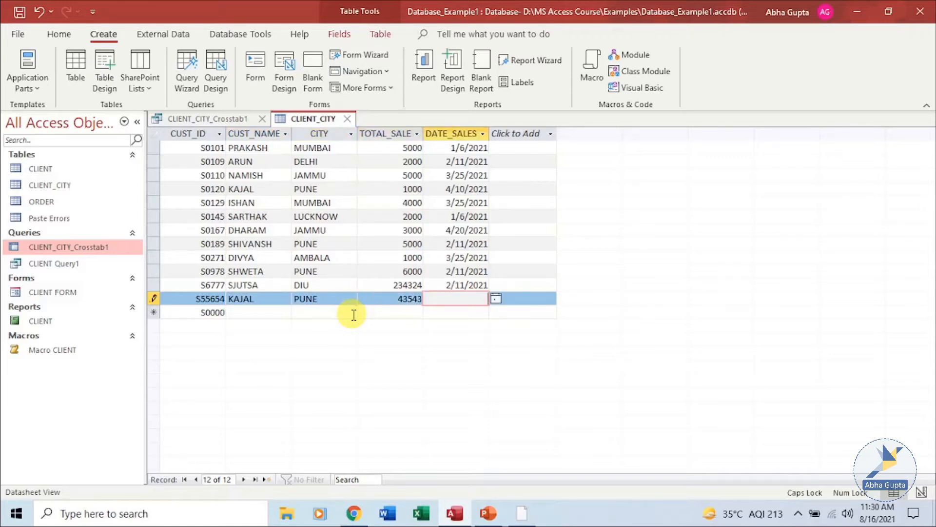
click(496, 299)
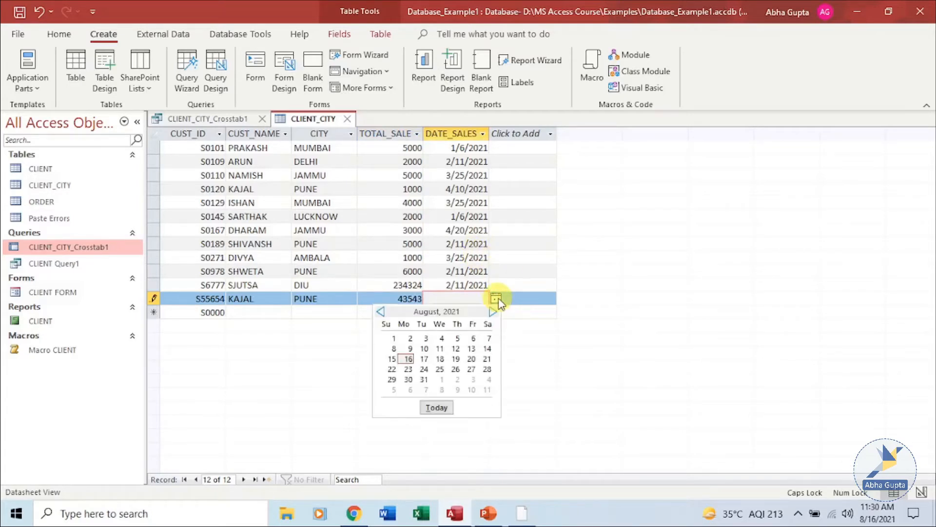
click(472, 333)
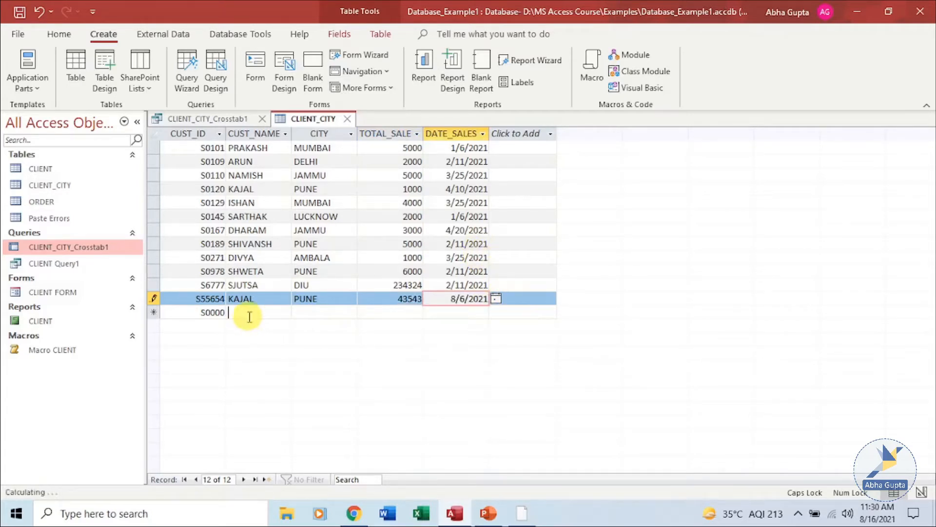
Add another CLIENT_CITY record with a customer ID, an existing JAMMU customer's name, city JAMMU, total sales 98787 and date 8/5/2021.
click(215, 316)
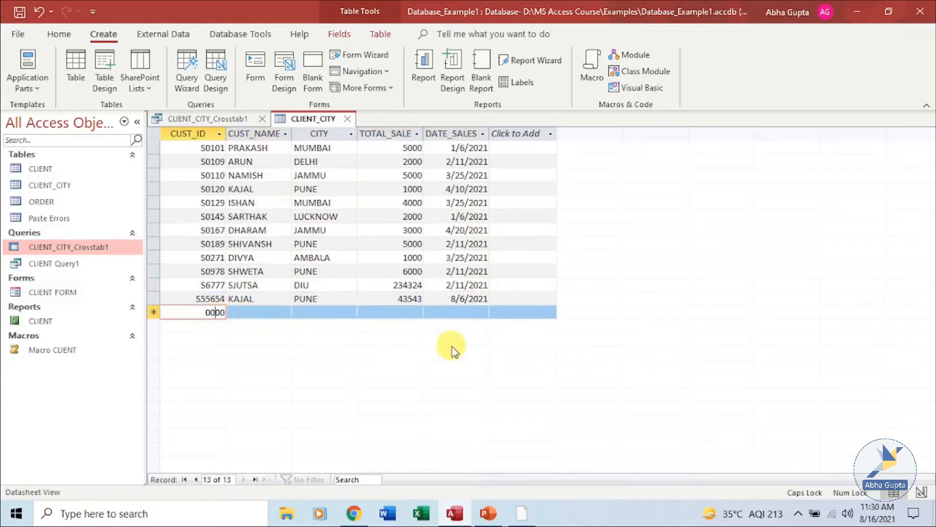
text(435)
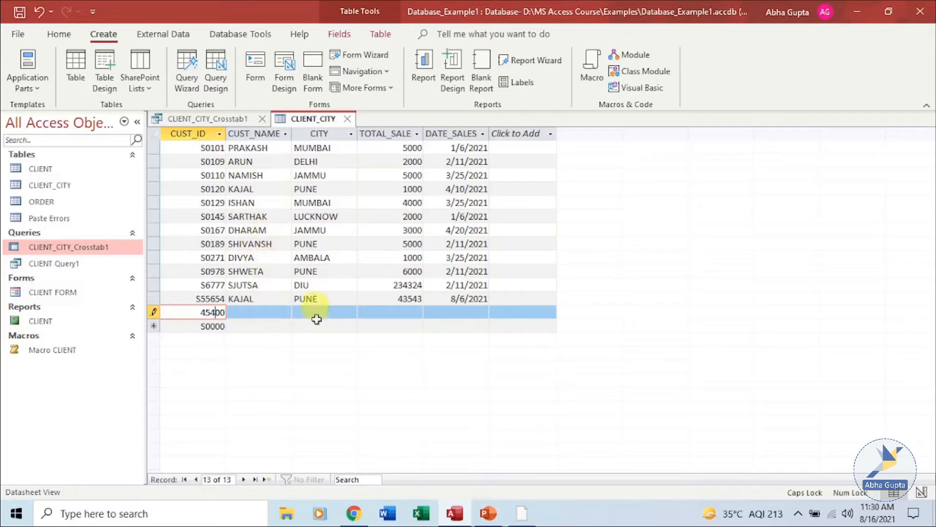
click(264, 311)
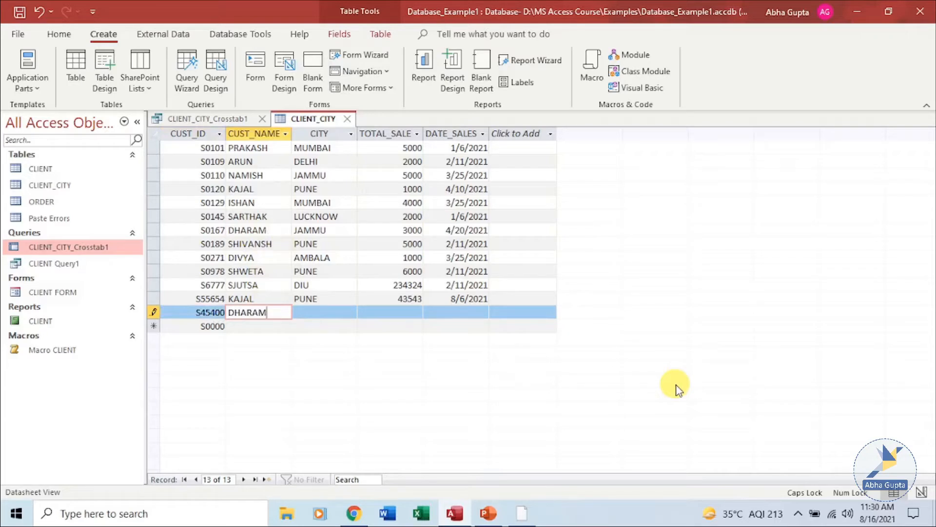
key(Tab)
text(JAMM)
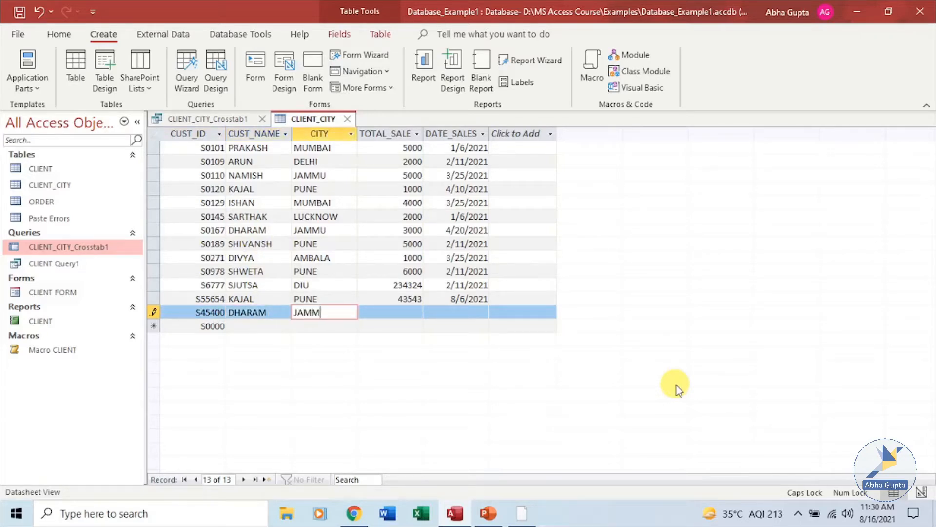
text(U)
key(Tab)
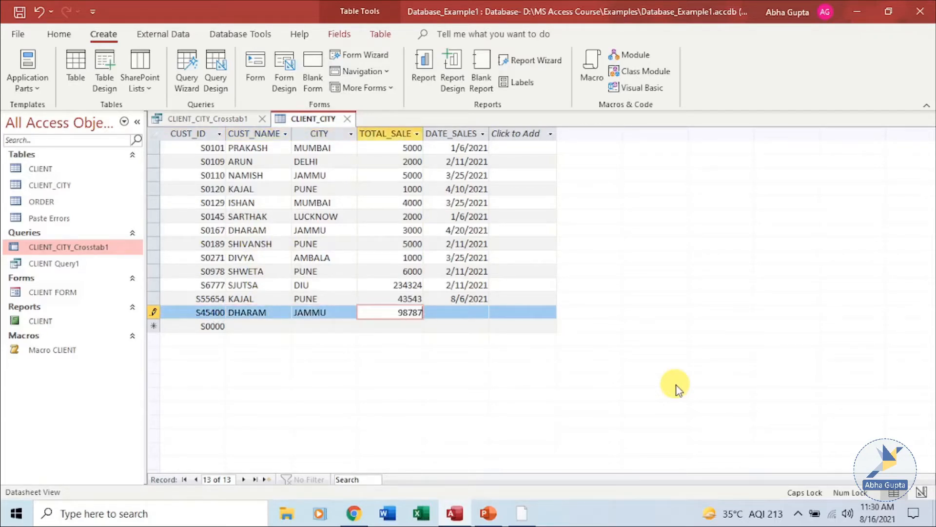
click(481, 311)
click(493, 312)
click(457, 352)
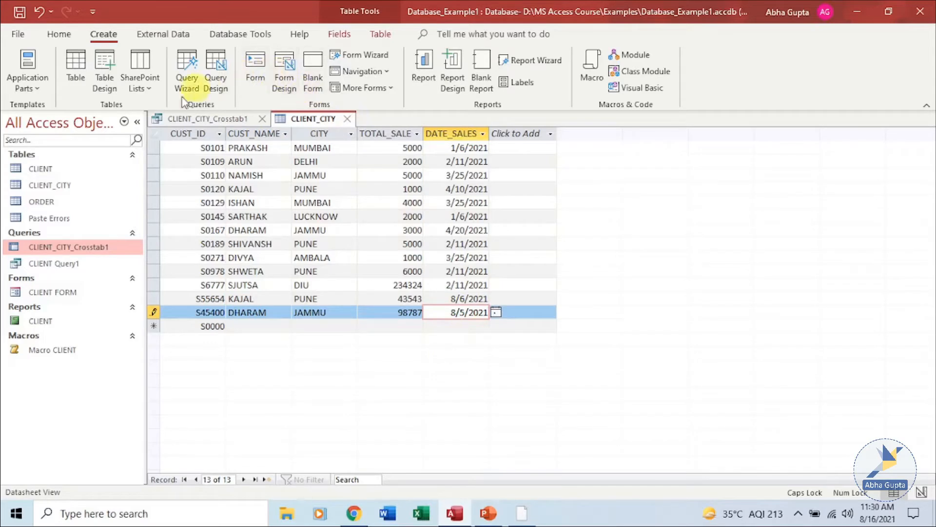
Save the new record and refresh all data in the CLIENT_CITY table.
click(59, 33)
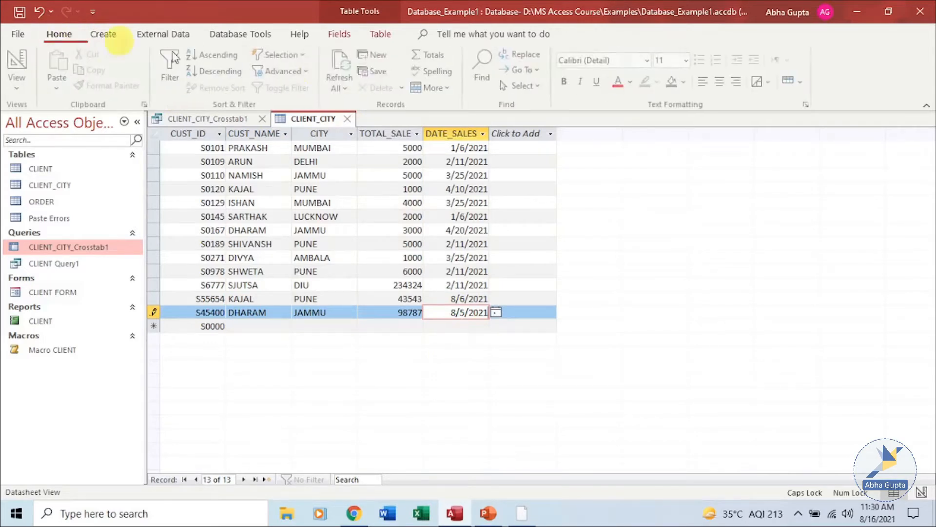
click(372, 72)
click(340, 88)
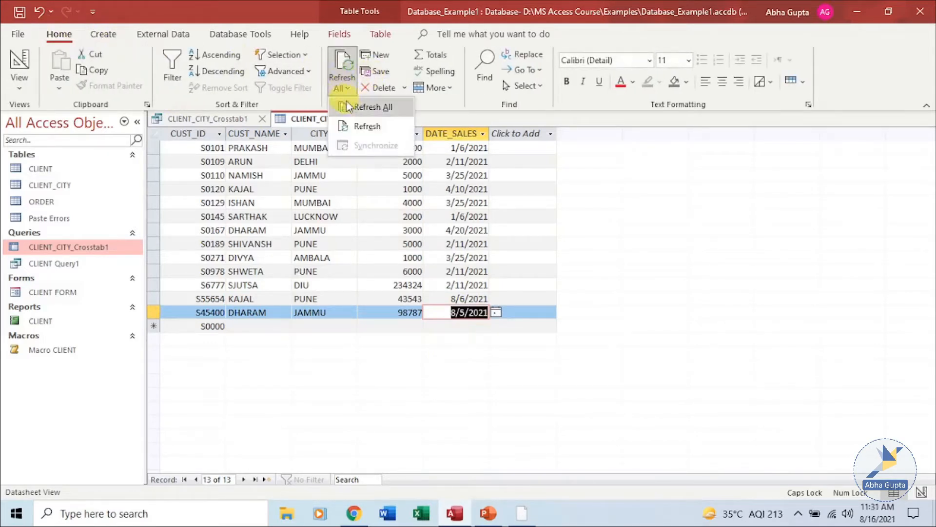
click(359, 108)
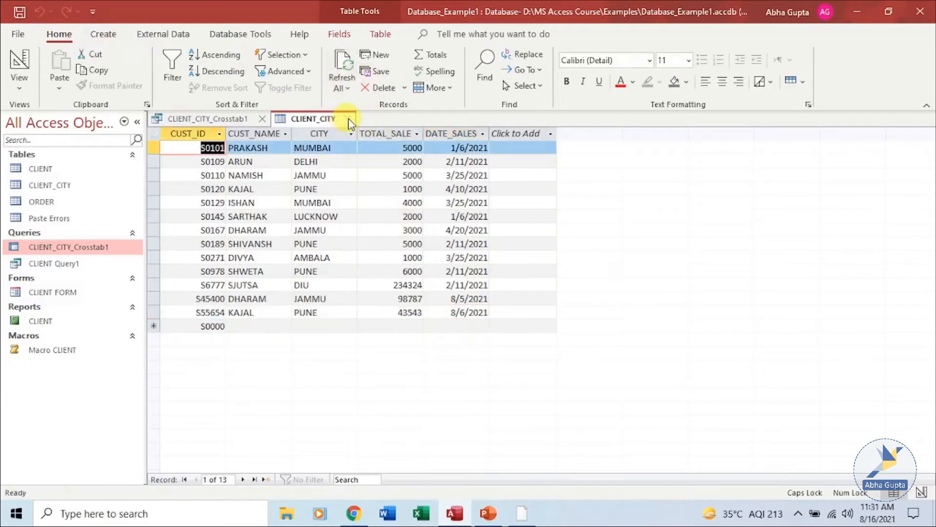
Close the CLIENT_CITY table and refresh the data of the crosstab query.
click(346, 120)
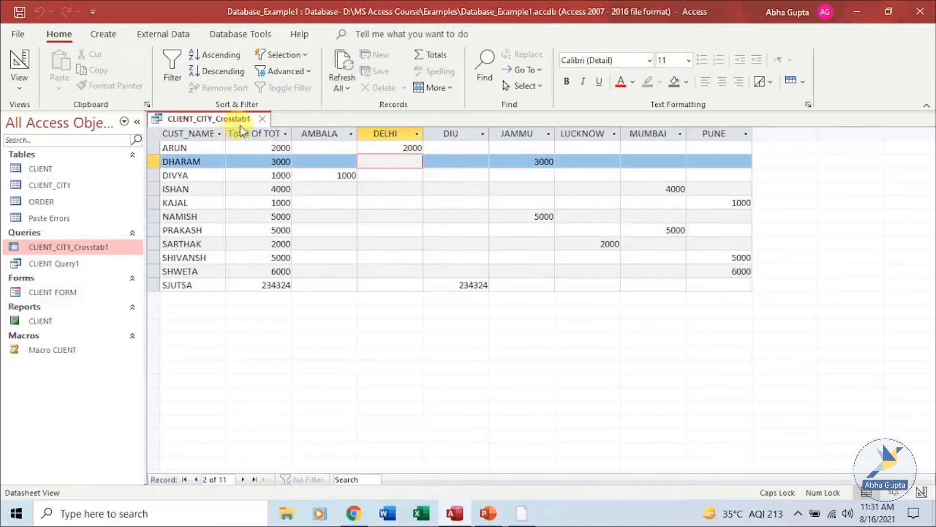
click(341, 66)
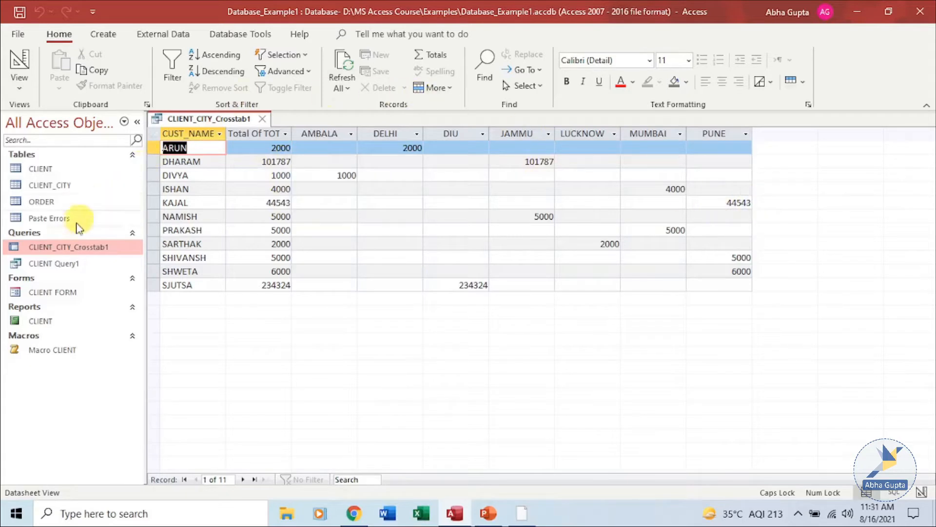
Reopen the CLIENT_CITY table and change the city of the 43543 sale to JAMMU and of the 98787 sale to LUCKNOW.
double_click(51, 185)
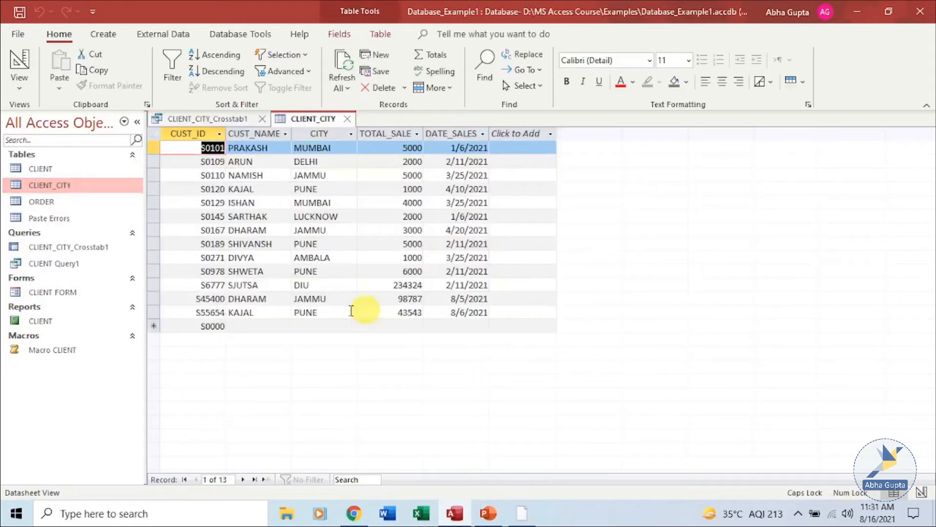
click(326, 311)
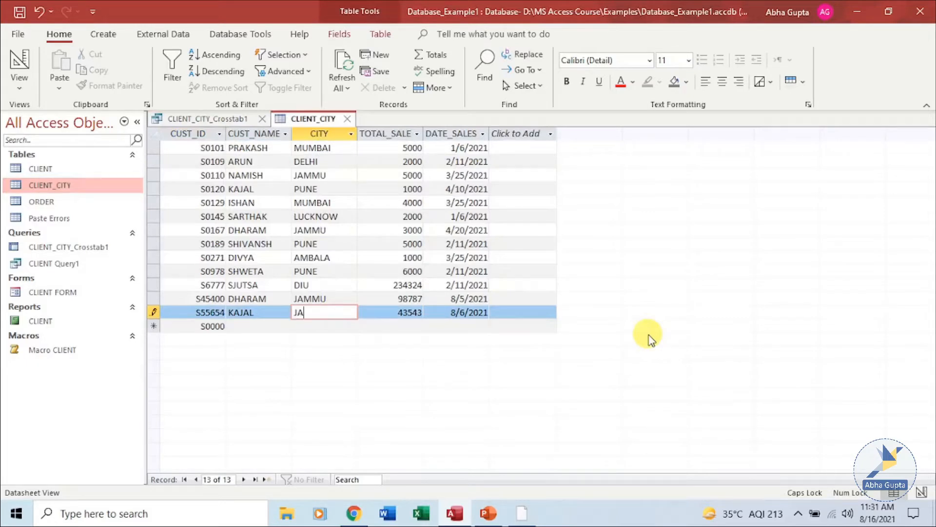
key(Up)
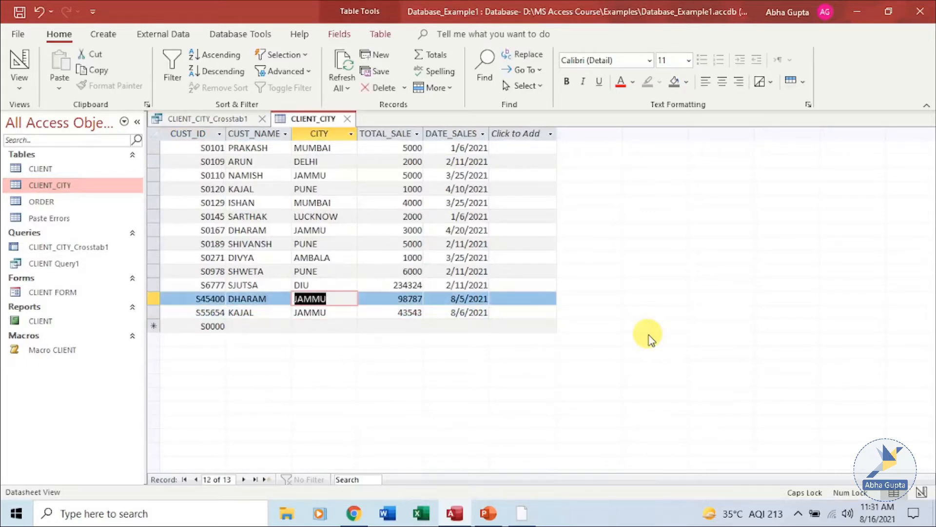
text(LUCKNOW)
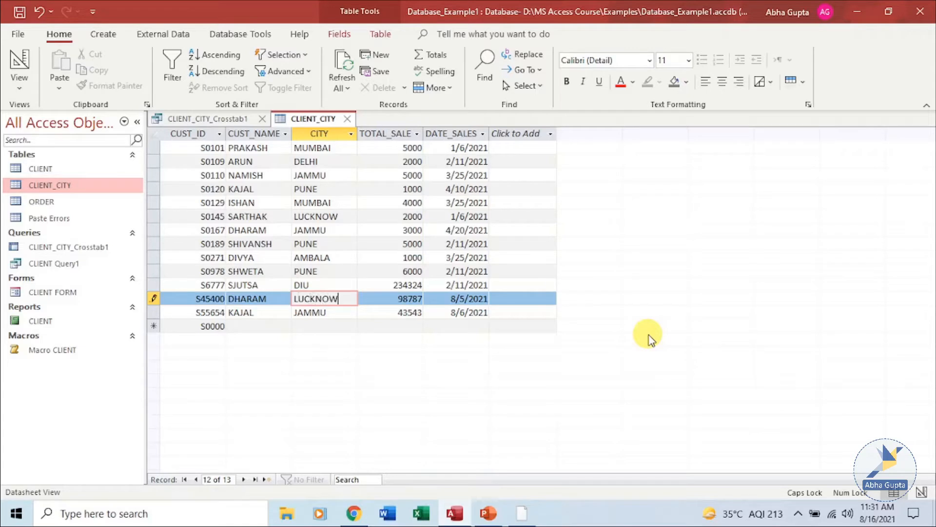
Save the edited city record, refresh the CLIENT_CITY table, and refresh the CLIENT_CITY_Crosstab1 query.
key(Down)
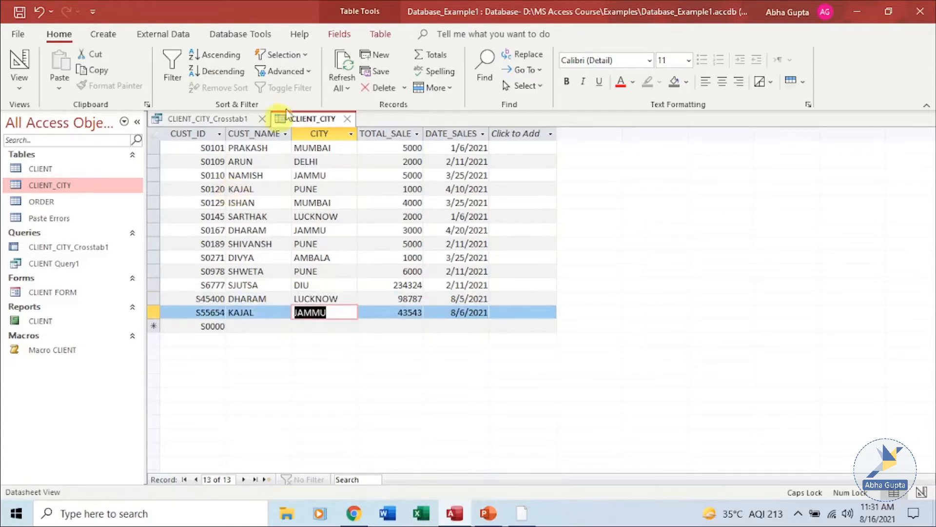
click(344, 68)
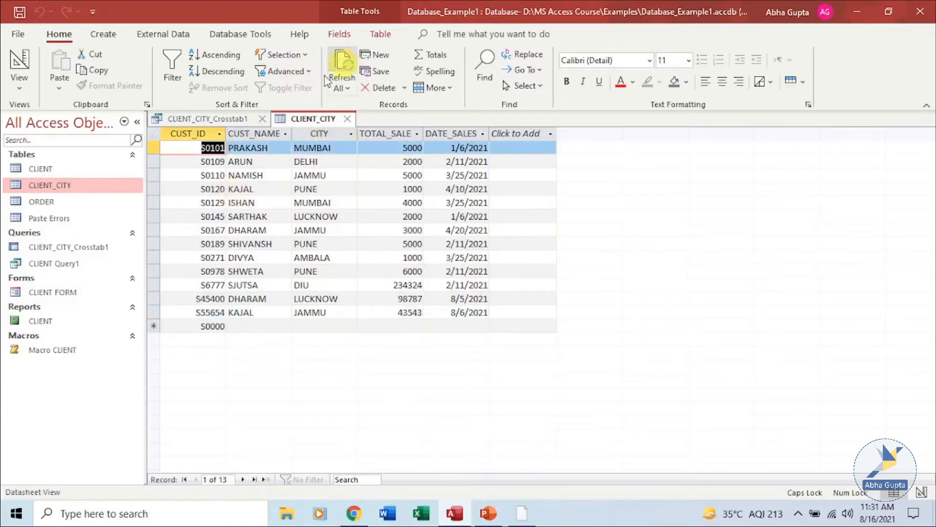
click(238, 120)
click(343, 59)
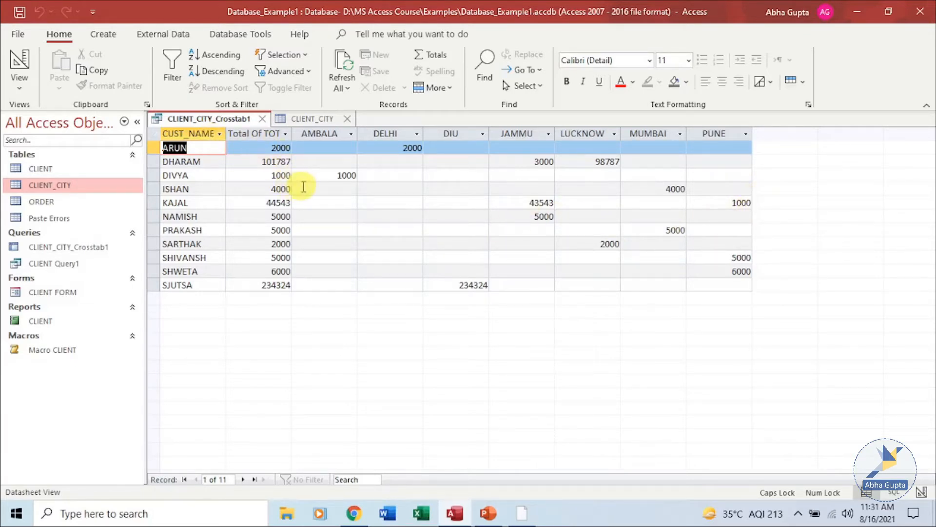
Start a Find Duplicates query on the CLIENT table with CITY as the duplicate-value field.
click(110, 36)
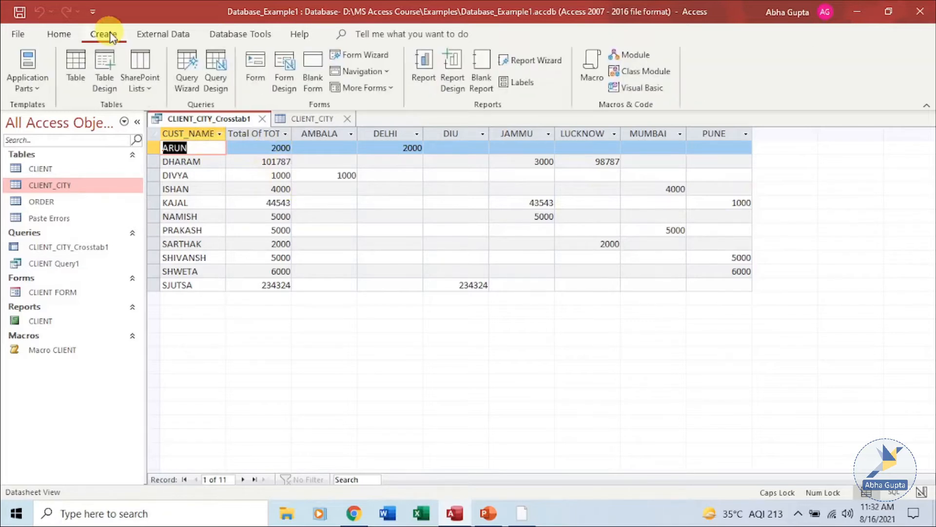
click(184, 91)
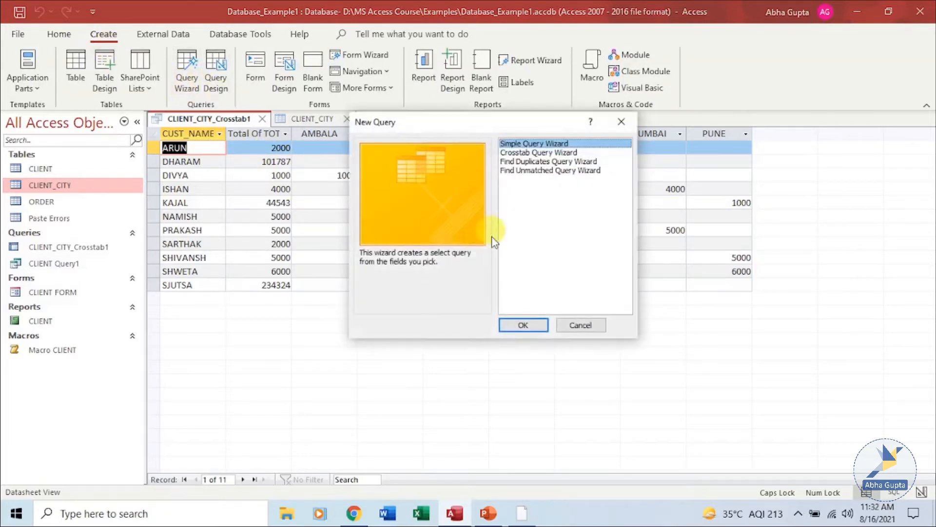
click(546, 163)
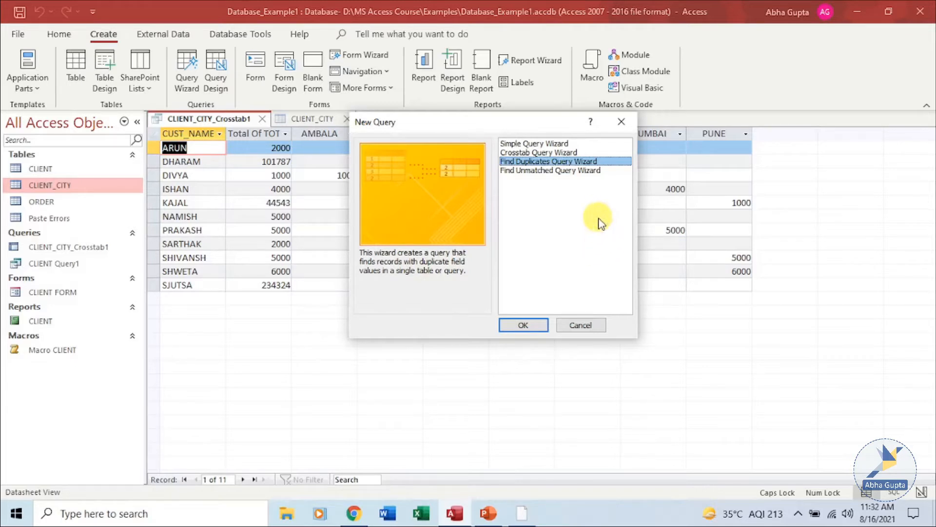
click(536, 326)
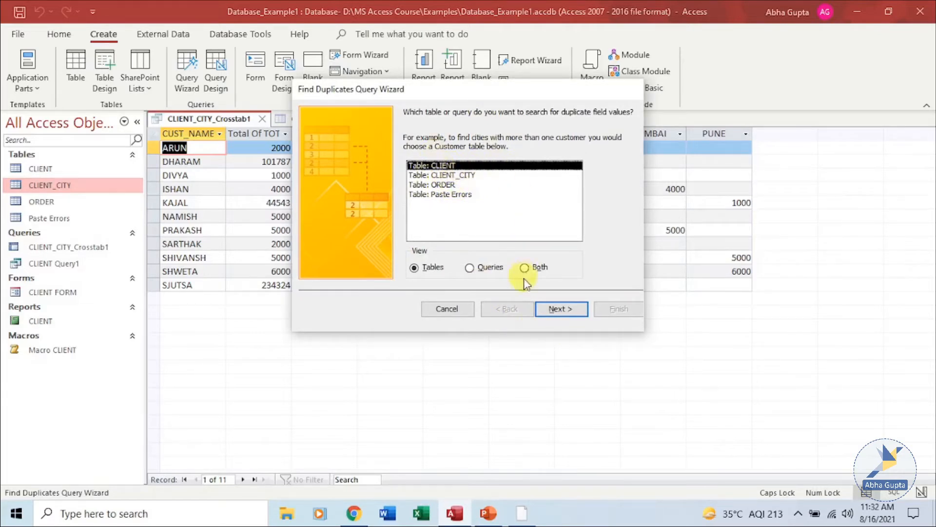
click(560, 309)
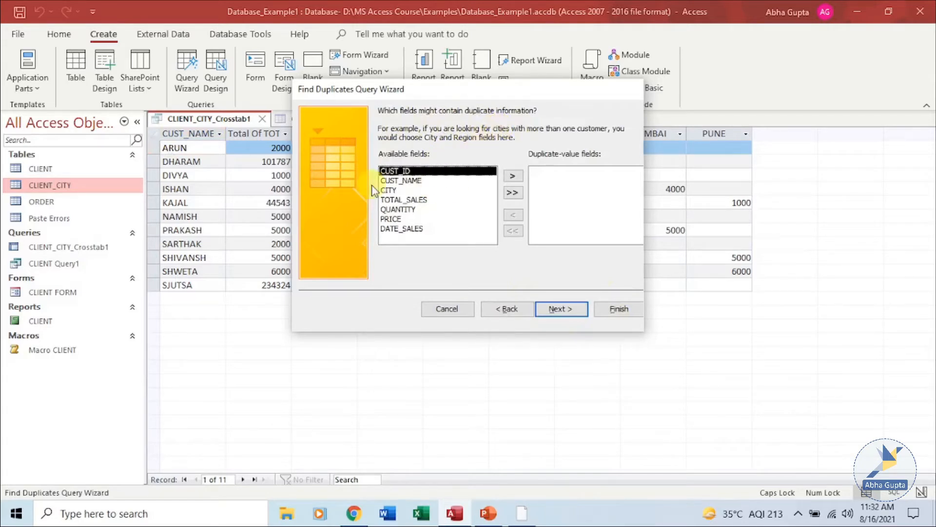
click(386, 191)
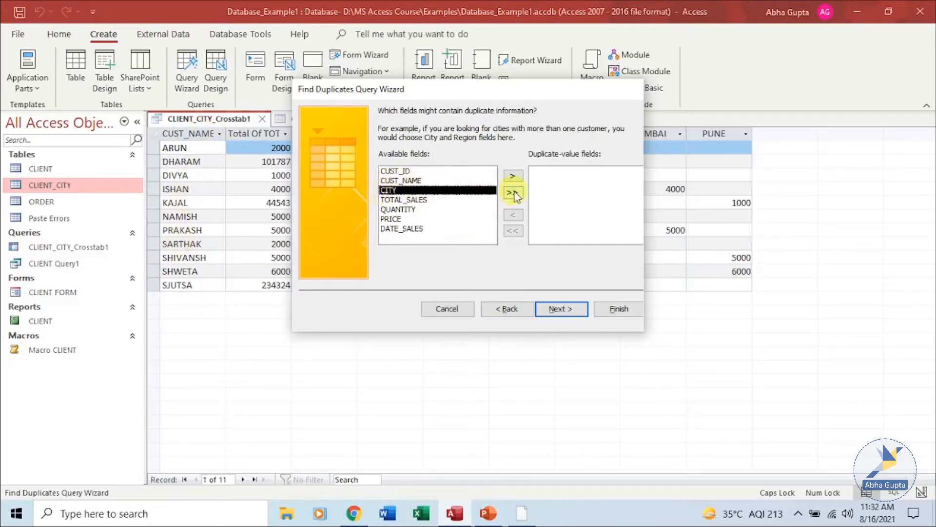
click(520, 177)
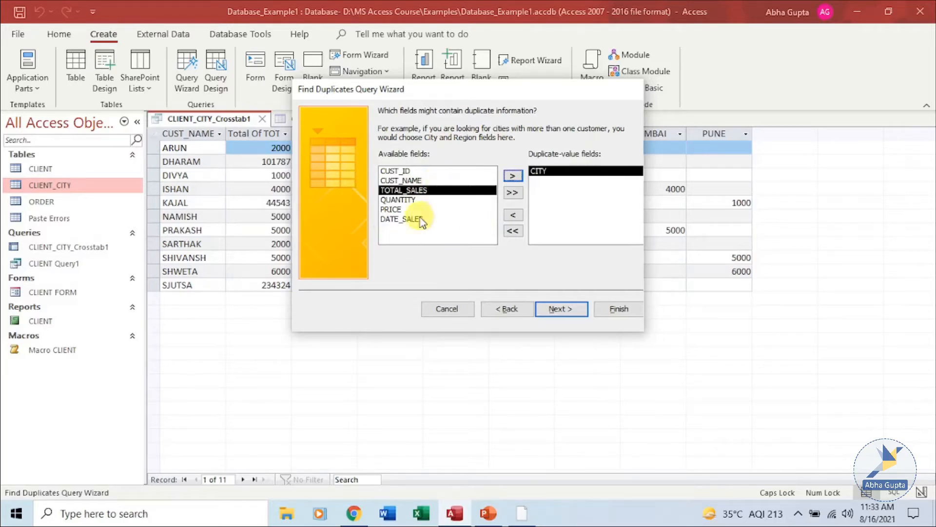
click(559, 309)
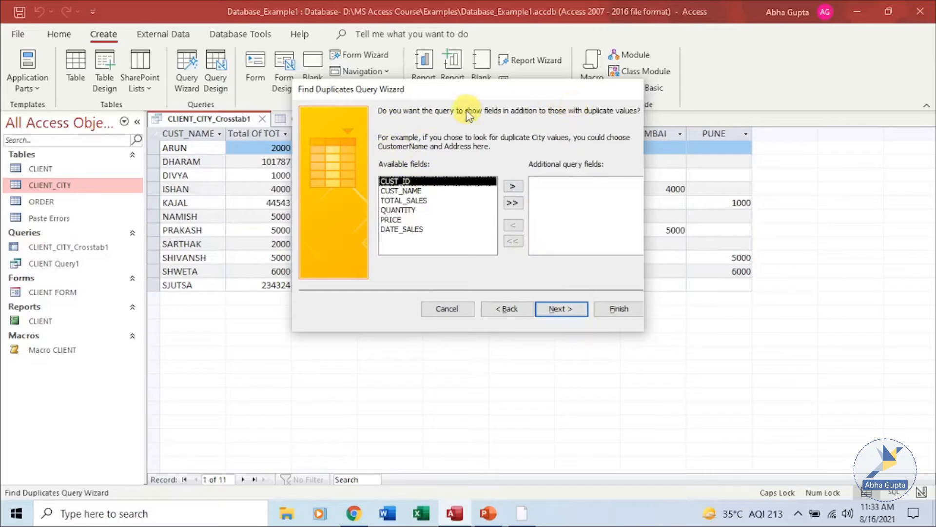
Add CUST_ID and CUST_NAME as additional query fields, finish the duplicates query with the suggested name, and review its results.
click(513, 186)
click(512, 187)
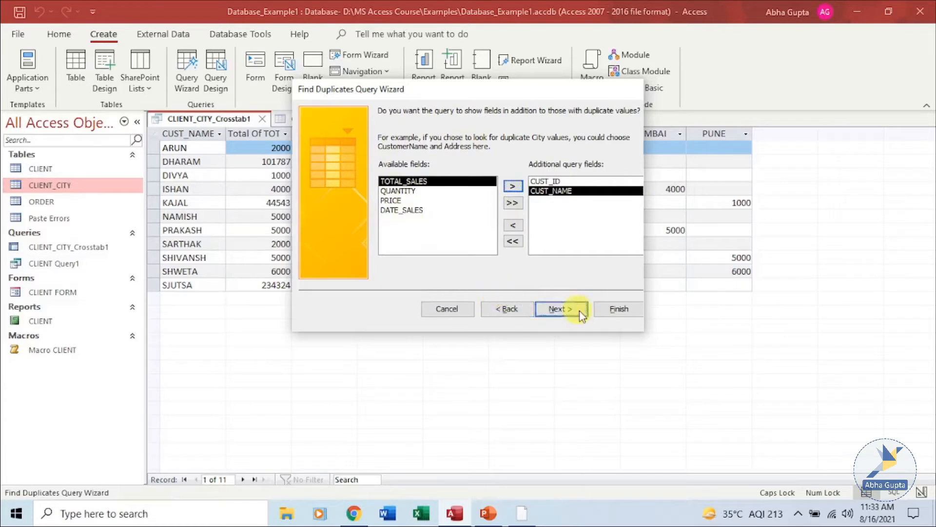
click(557, 309)
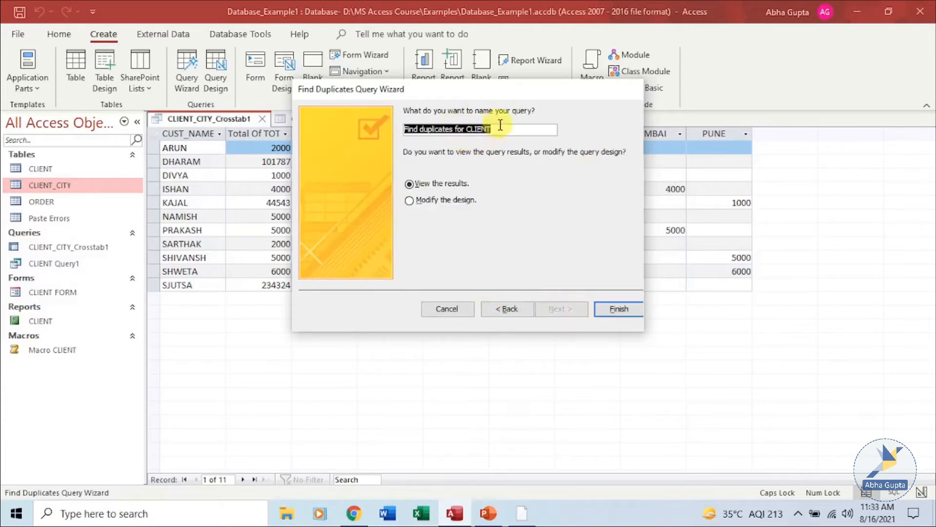
click(619, 310)
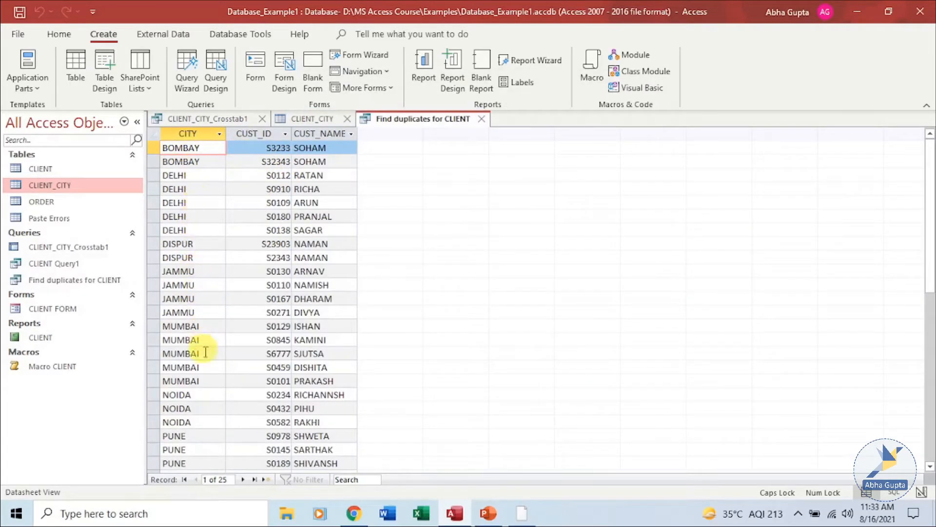
scroll(205, 382, down, 3)
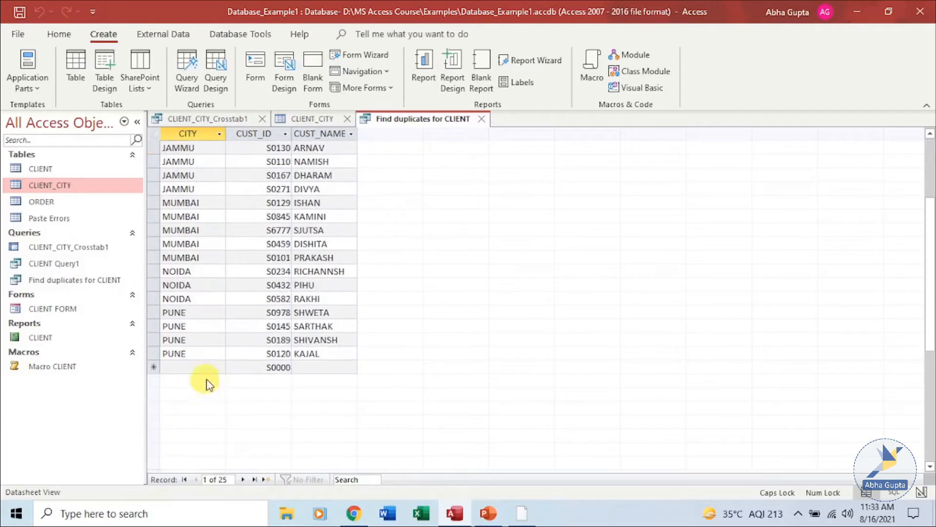
scroll(206, 383, up, 3)
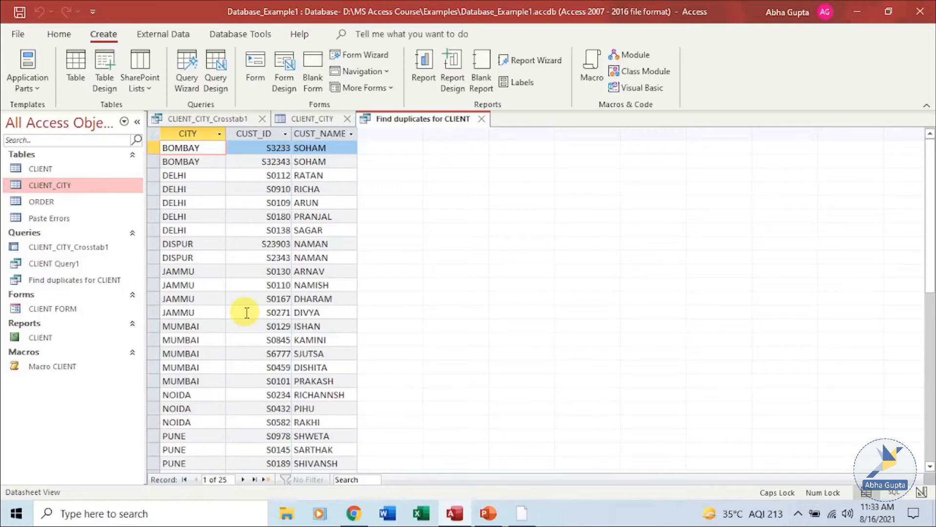
Start a Find Unmatched query that lists CLIENT records without related records in the CLIENT_CITY table.
click(187, 73)
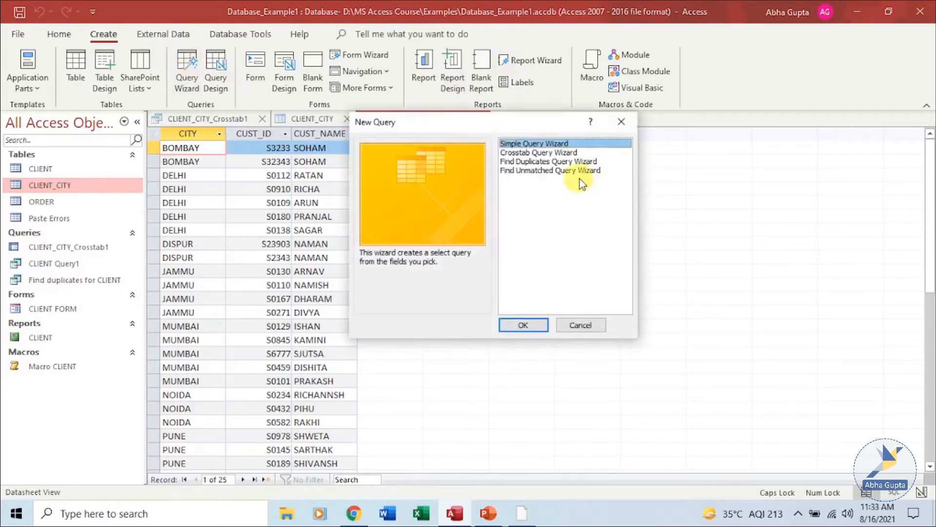
click(581, 171)
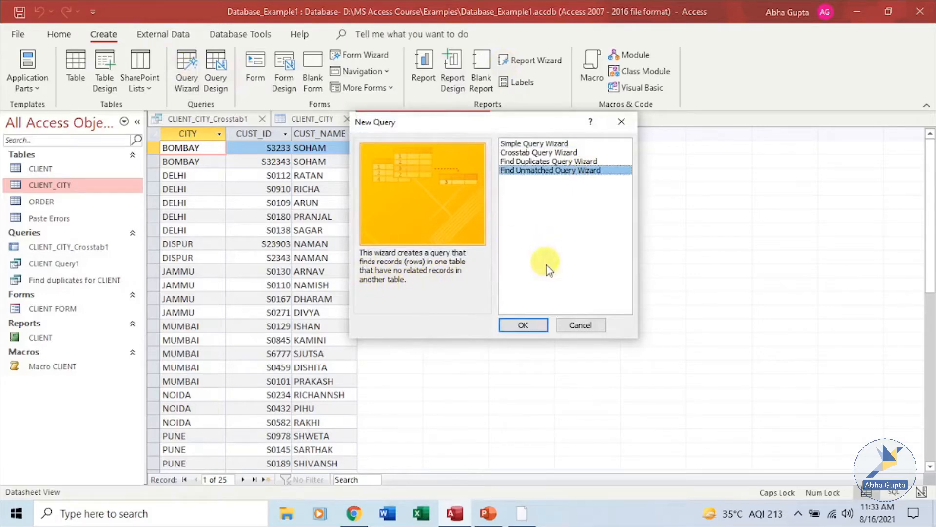
click(534, 321)
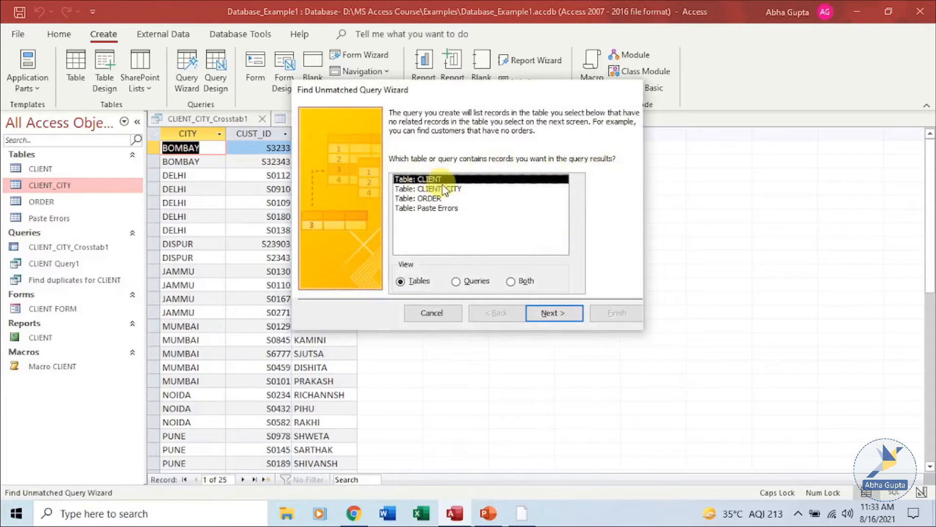
click(553, 312)
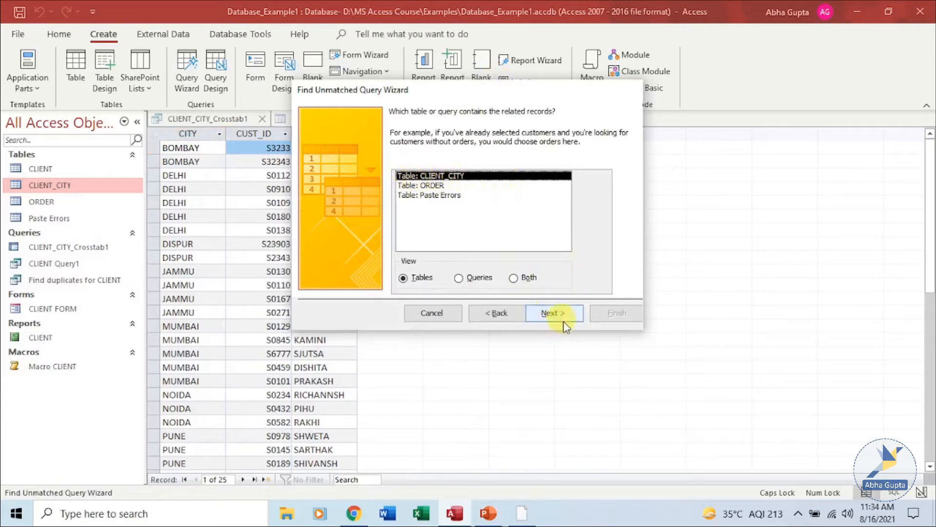
click(551, 313)
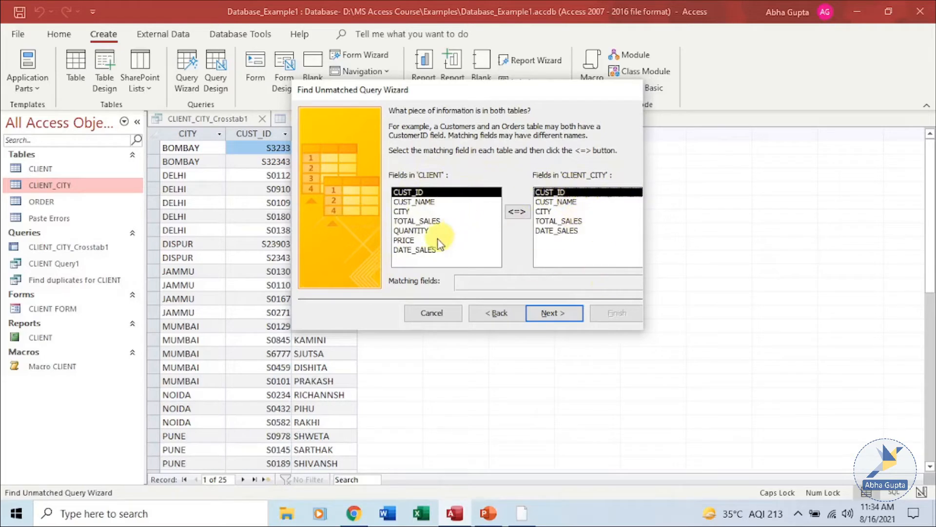
Match the CLIENT and CLIENT_CITY tables on their CITY fields.
click(405, 211)
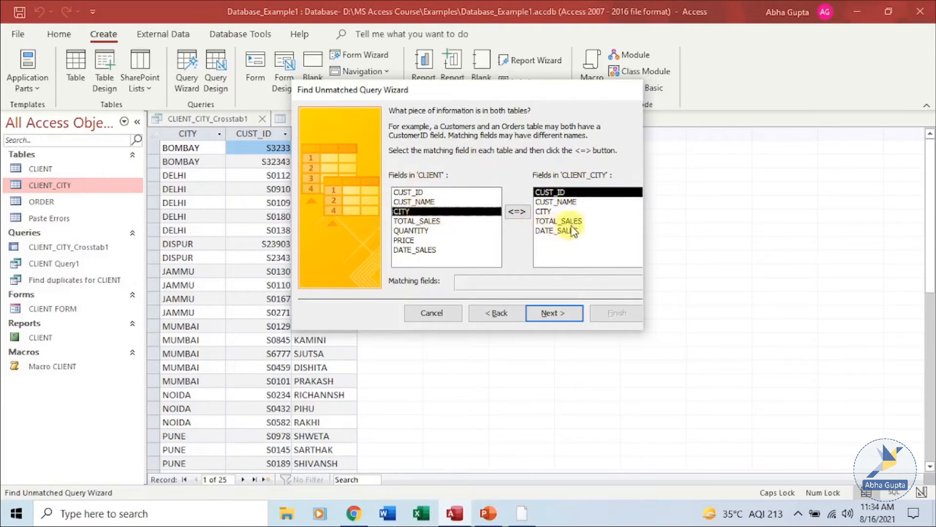
click(549, 211)
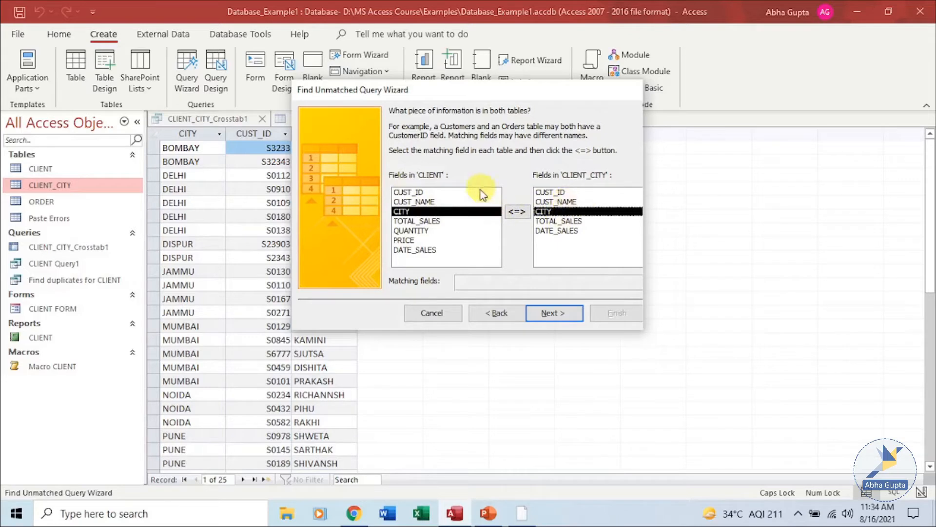
click(520, 213)
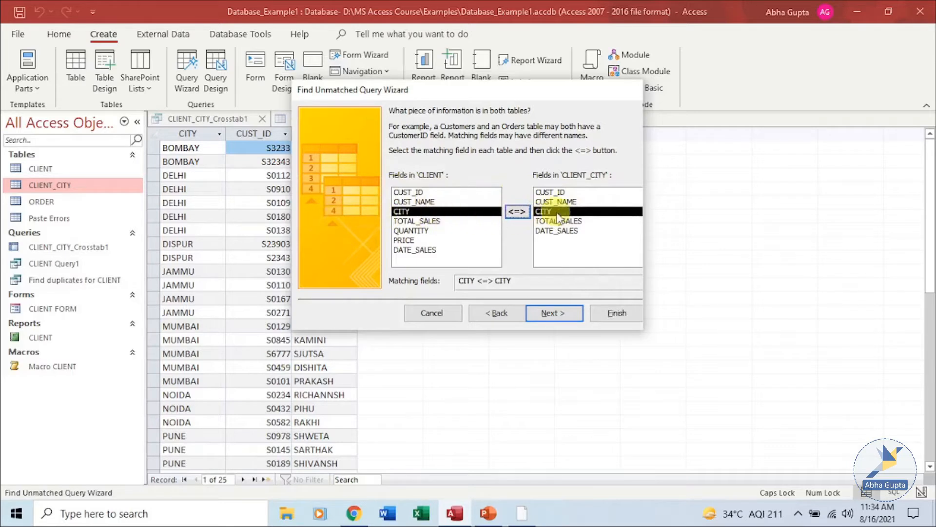
click(550, 315)
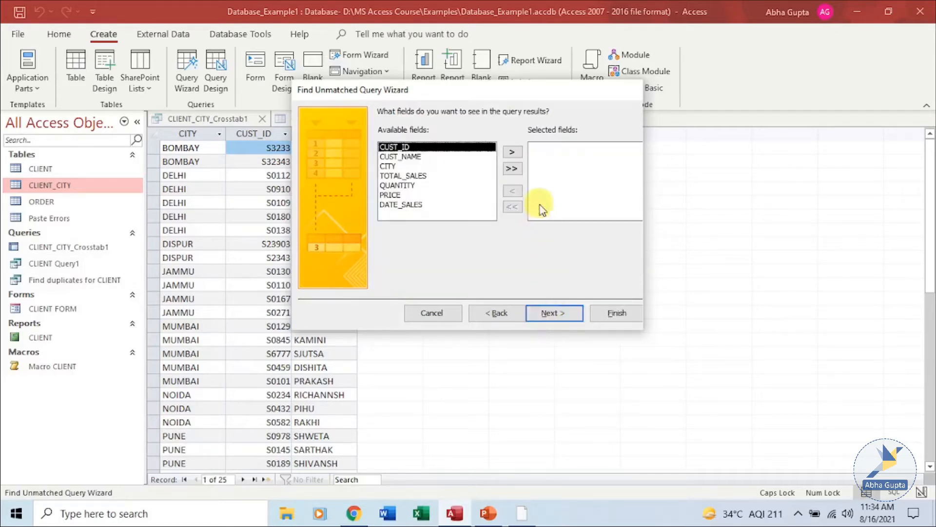
Include CUST_ID and CUST_NAME in the unmatched query and finish it with the suggested name to view the results.
click(513, 153)
click(516, 154)
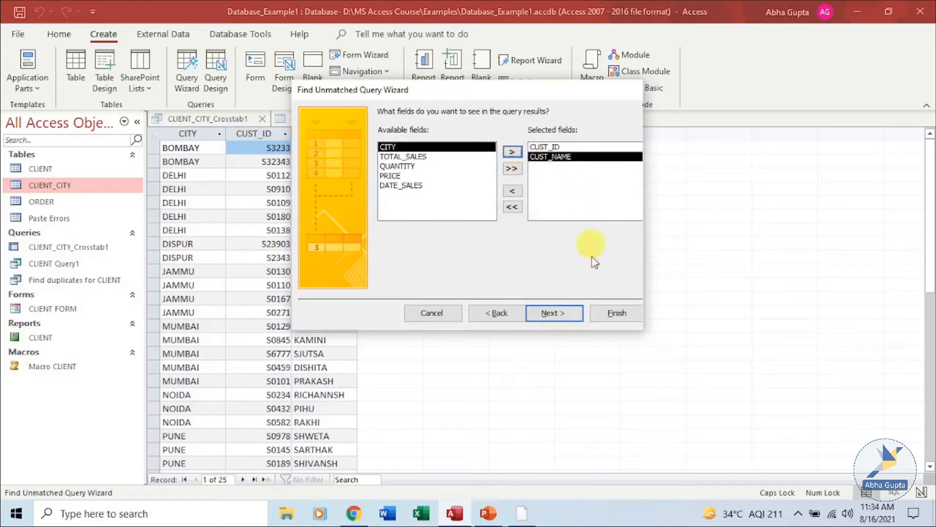
click(562, 320)
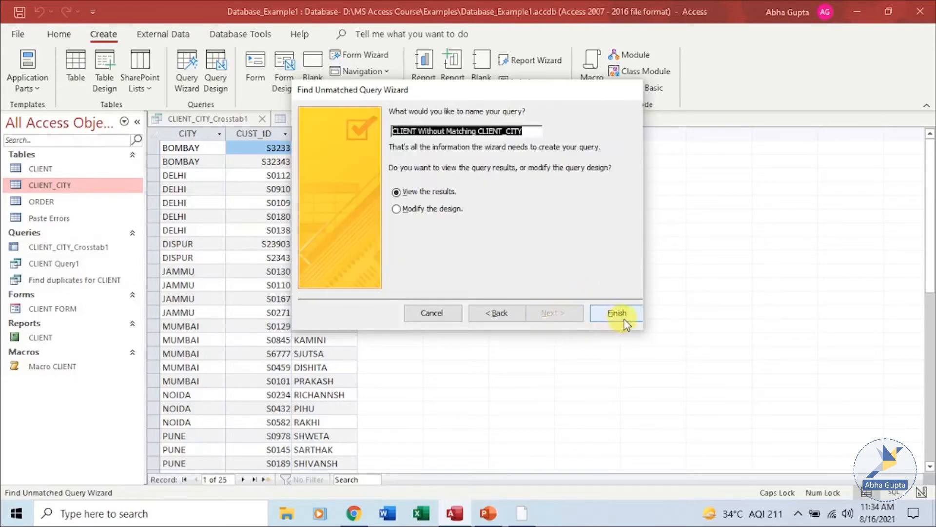
click(618, 314)
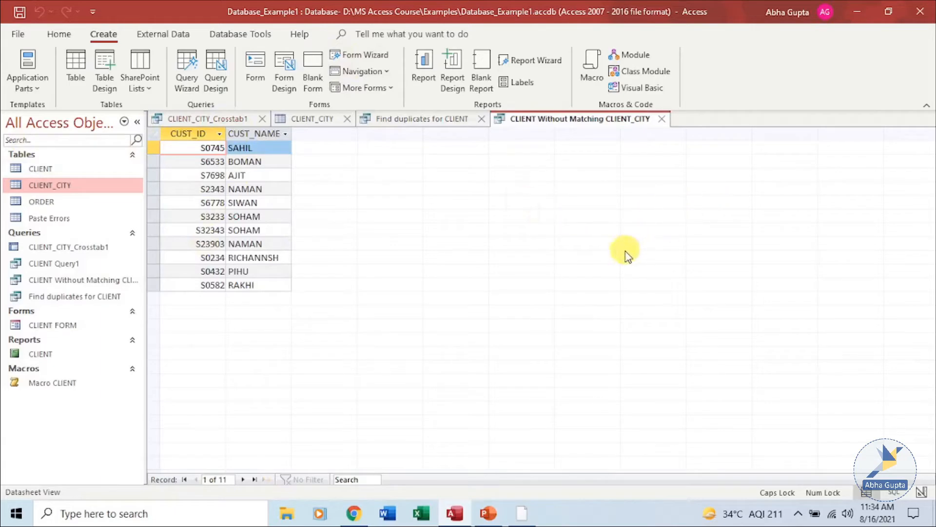
Open the CLIENT and CLIENT_CITY tables to compare their cities with the unmatched query's results.
click(78, 172)
double_click(78, 174)
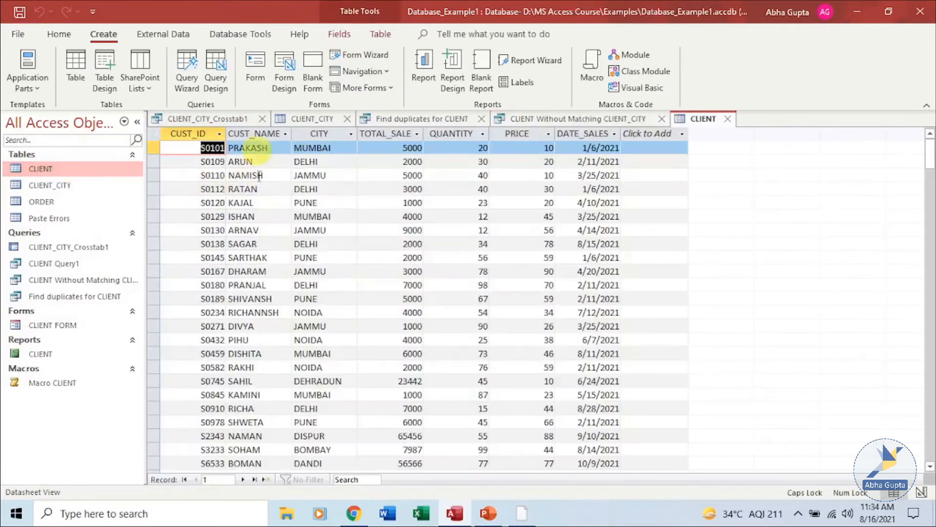
double_click(48, 186)
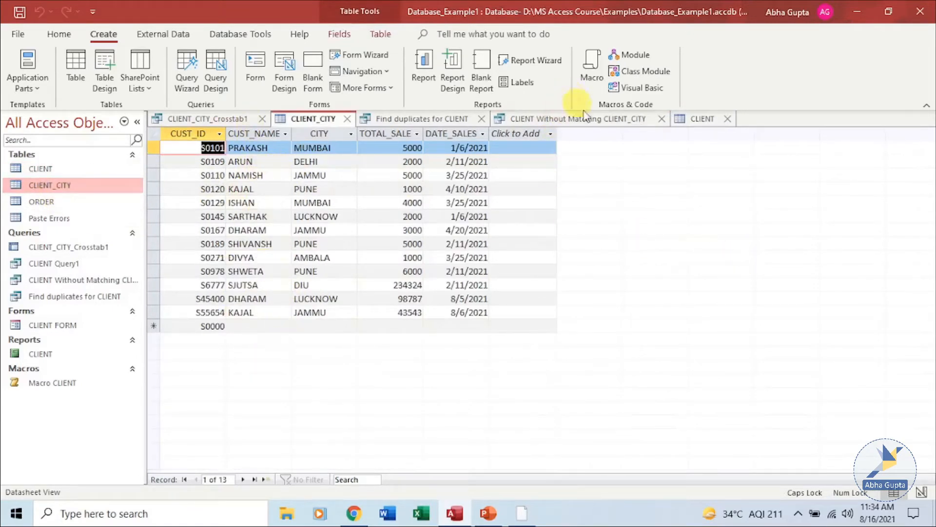
click(631, 122)
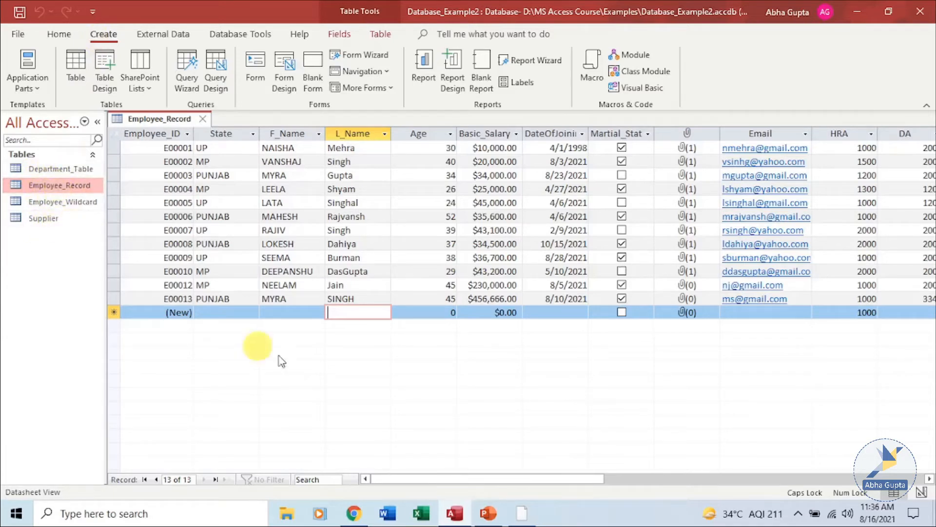
Create a new query in Design view based on the Employee_Record table.
click(215, 64)
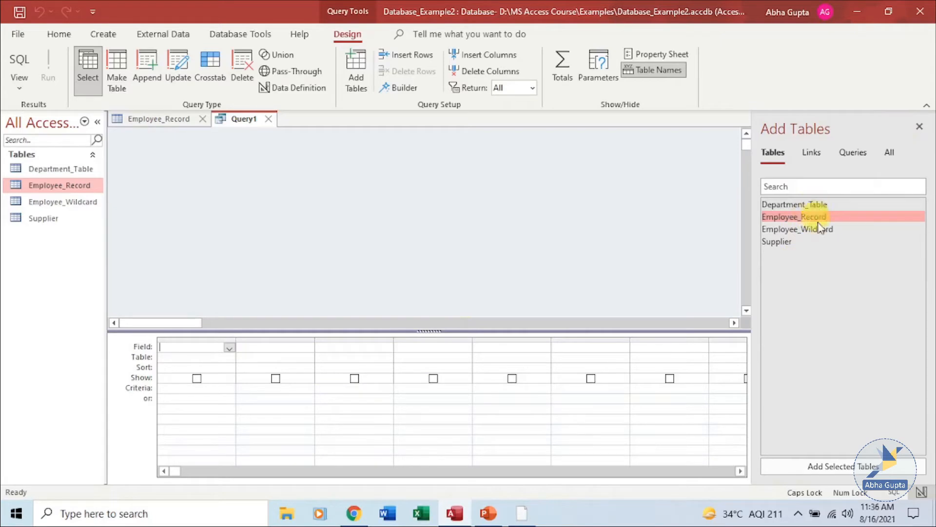
double_click(788, 220)
click(920, 126)
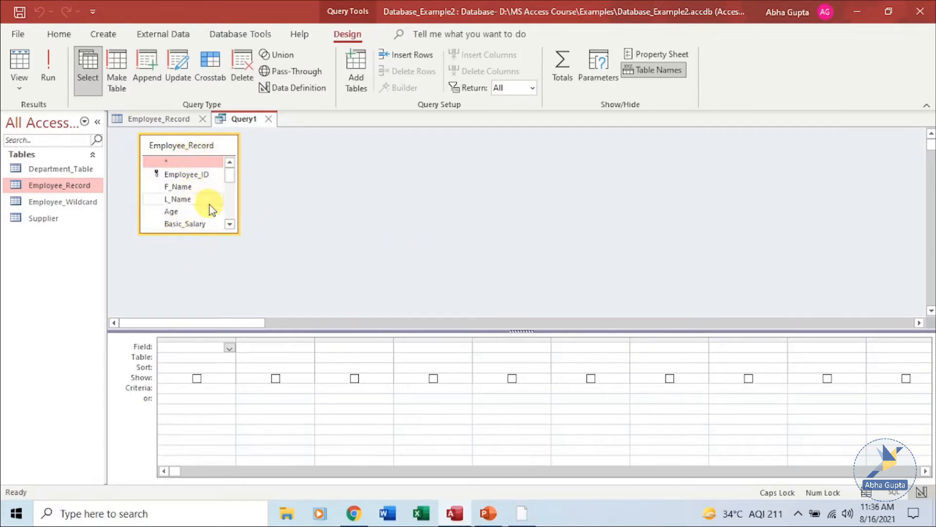
Add Employee_ID as the first field of the query and sort it in ascending order.
scroll(212, 208, down, 3)
scroll(189, 196, up, 3)
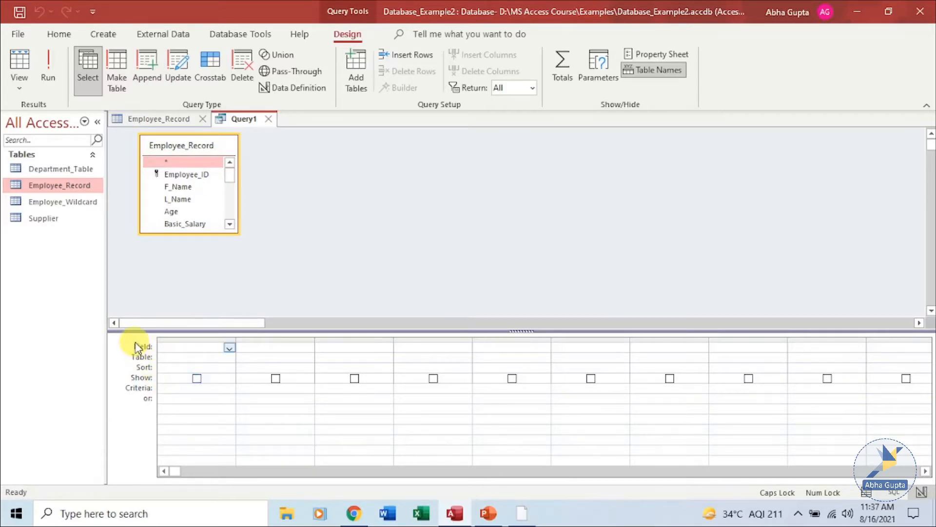
click(230, 346)
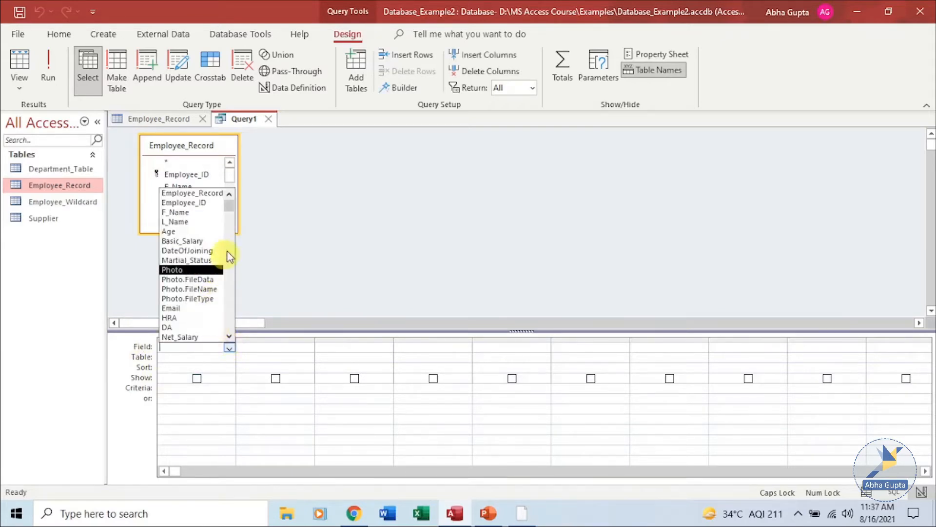
click(205, 202)
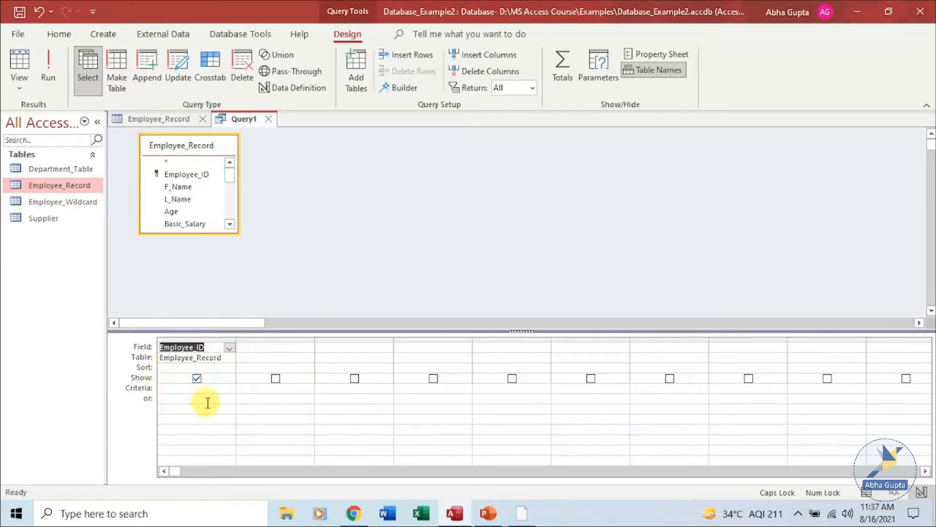
click(230, 368)
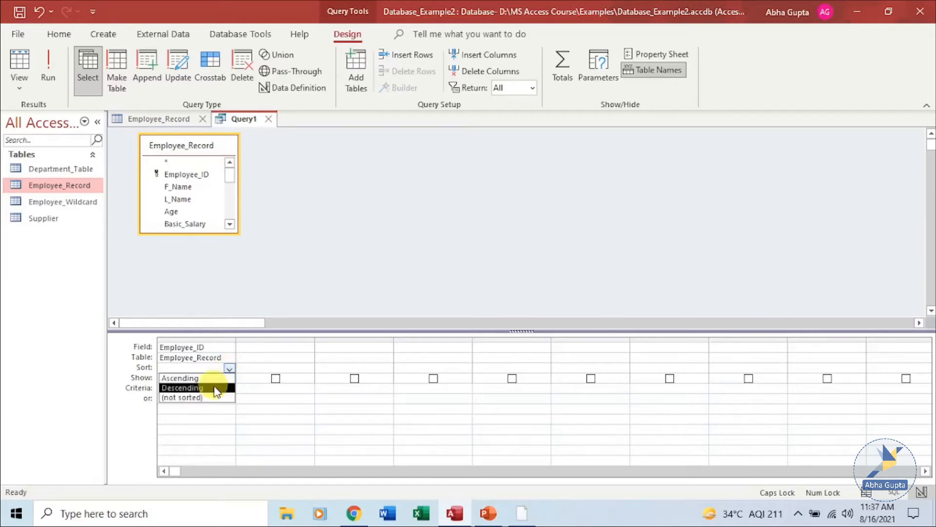
click(217, 379)
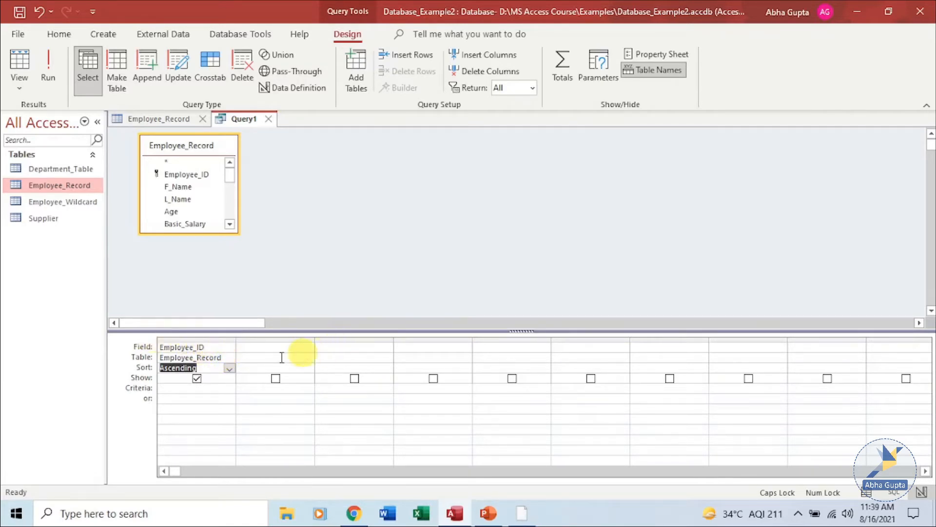
Add the F_Name, L_Name and Basic_Salary fields to the query after Employee_ID and run it.
click(308, 349)
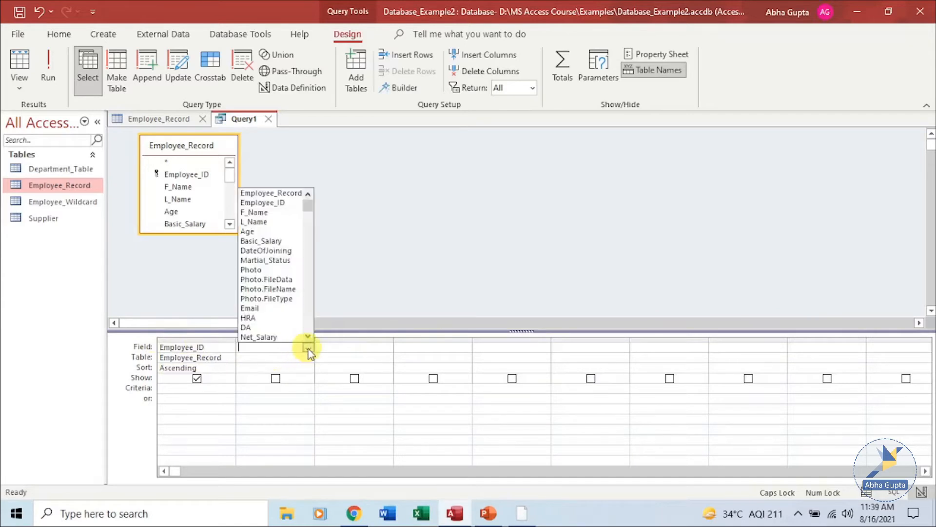
click(266, 215)
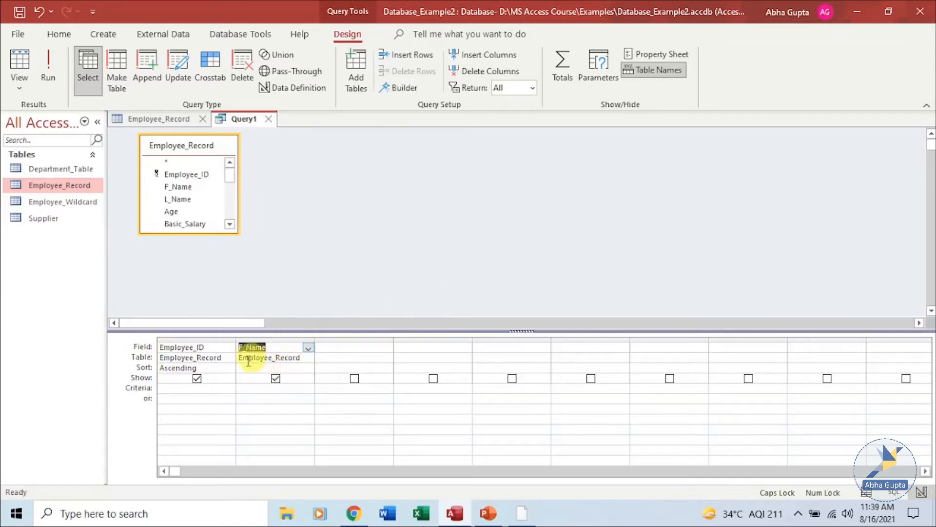
click(386, 348)
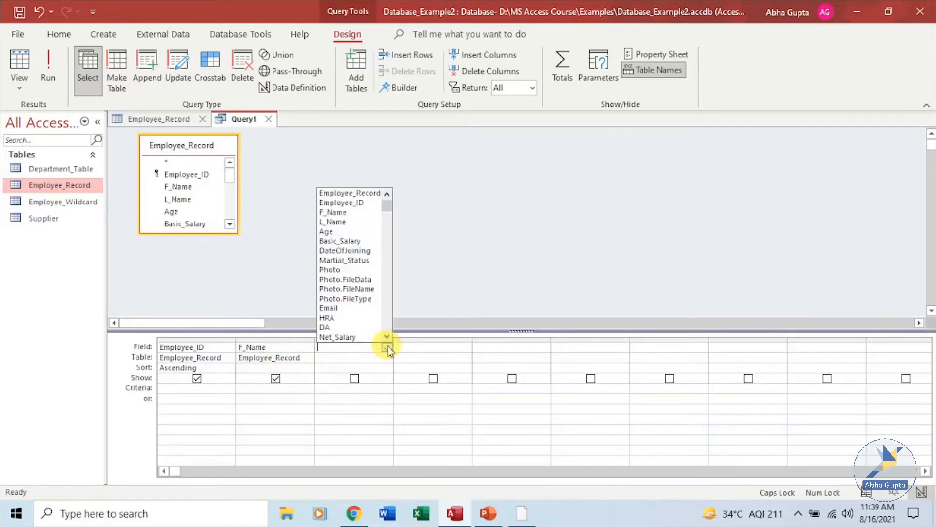
click(370, 223)
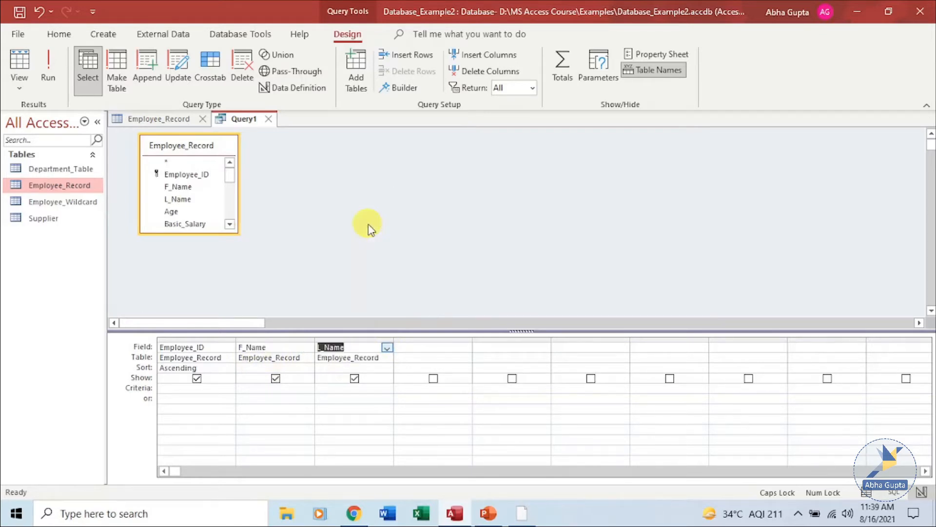
click(446, 349)
click(465, 348)
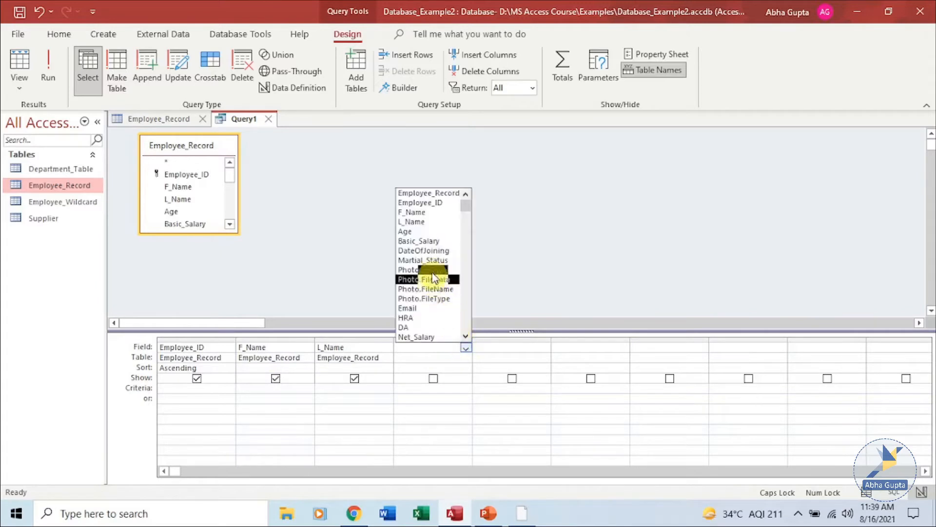
click(429, 242)
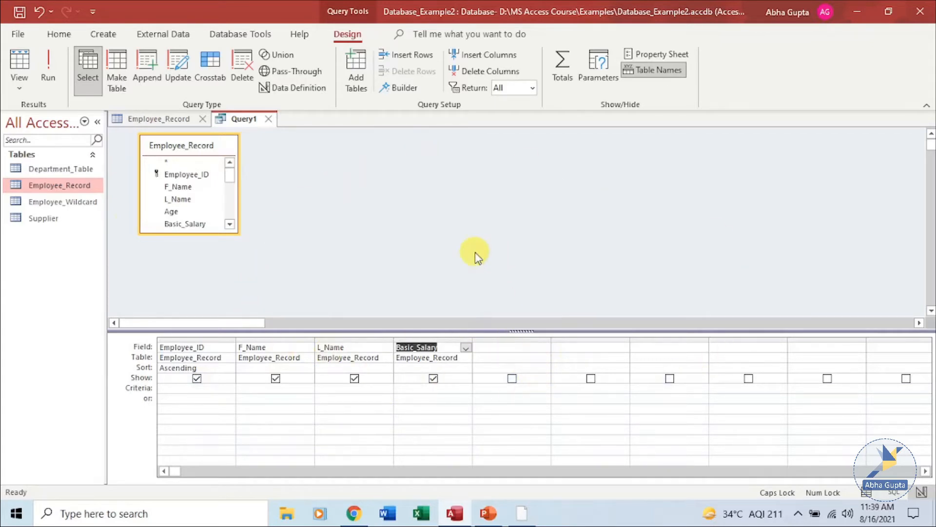
click(50, 65)
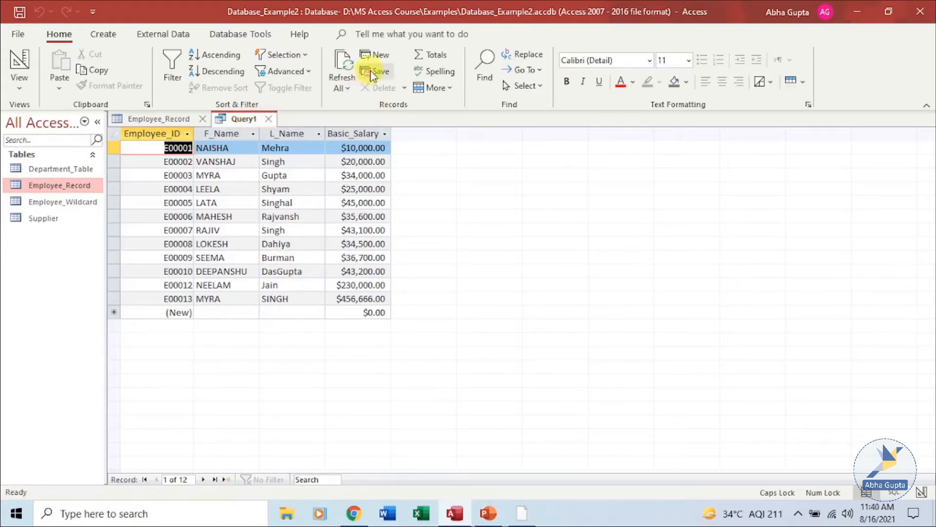
Save the query under the name Query1.
right_click(247, 120)
click(276, 128)
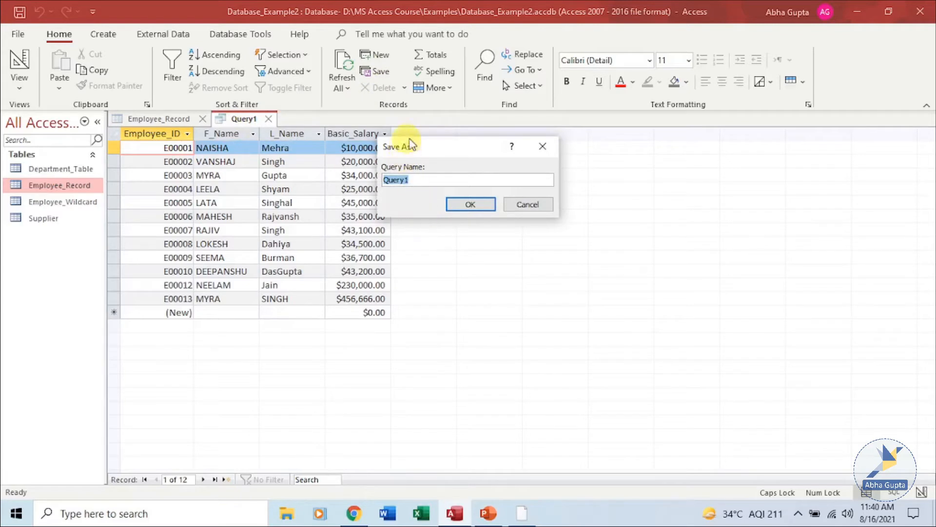
drag(434, 151, 497, 174)
click(497, 202)
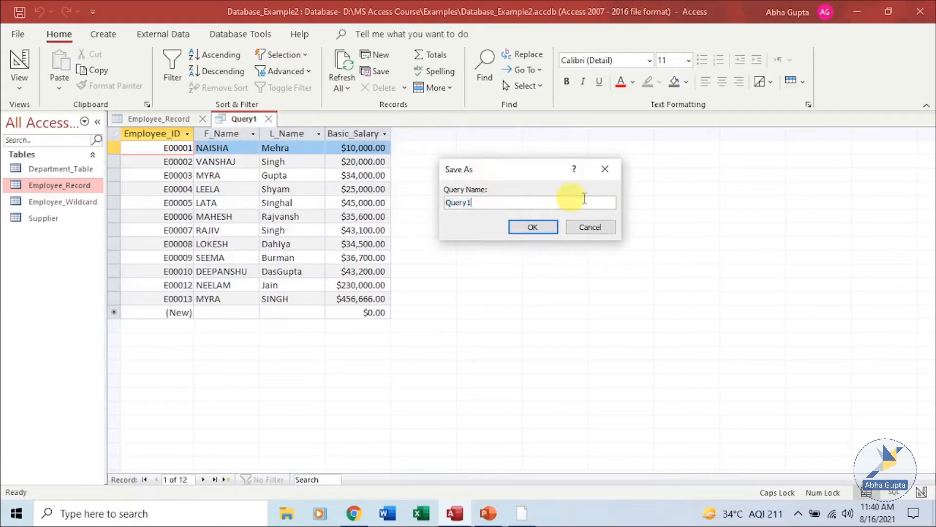
click(529, 228)
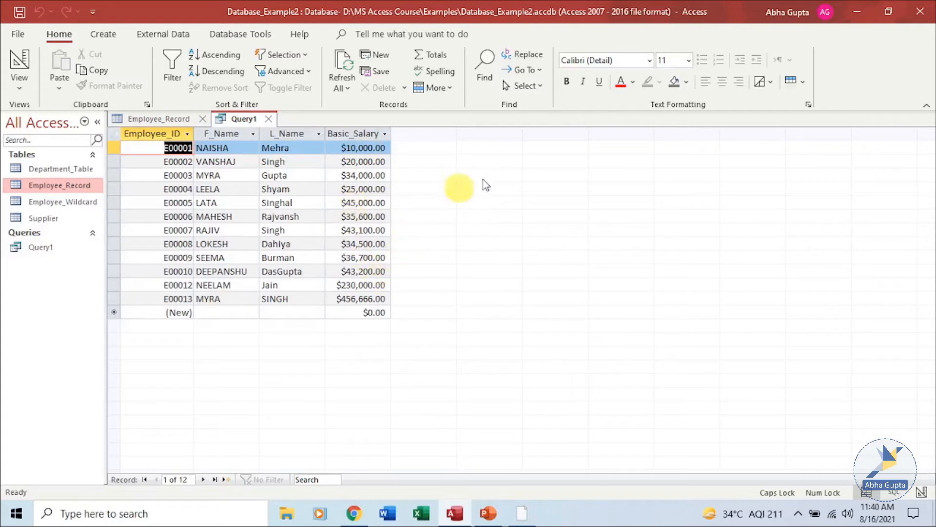
right_click(34, 249)
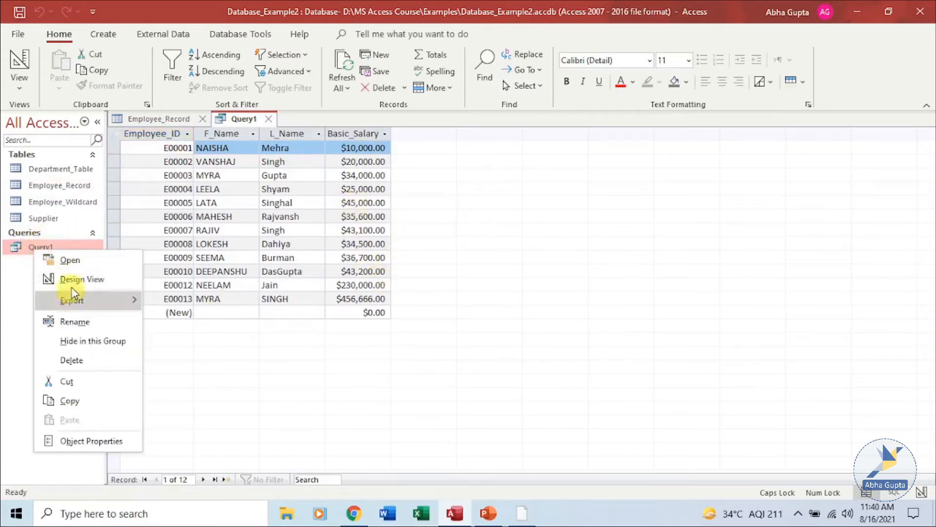
click(609, 310)
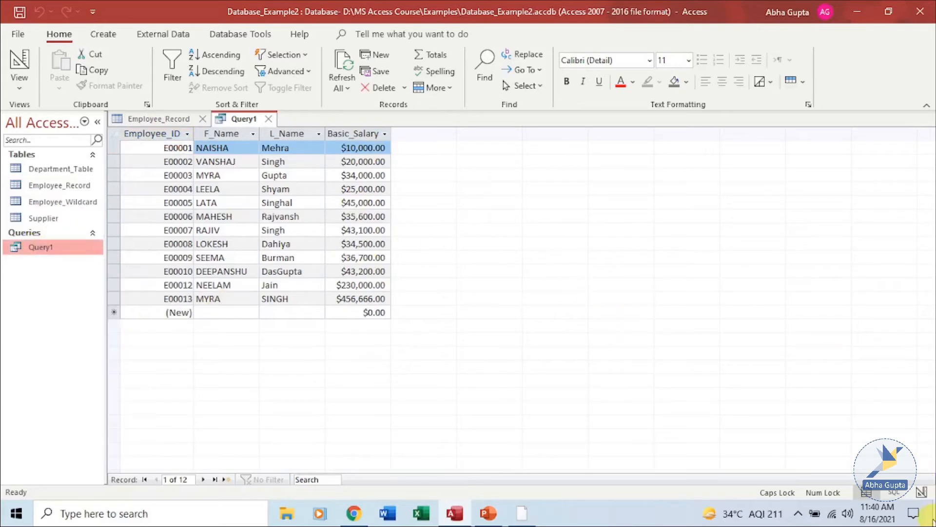
Run the query with Basic_Salary hidden from the results, and set the field to show again in Design view.
click(922, 493)
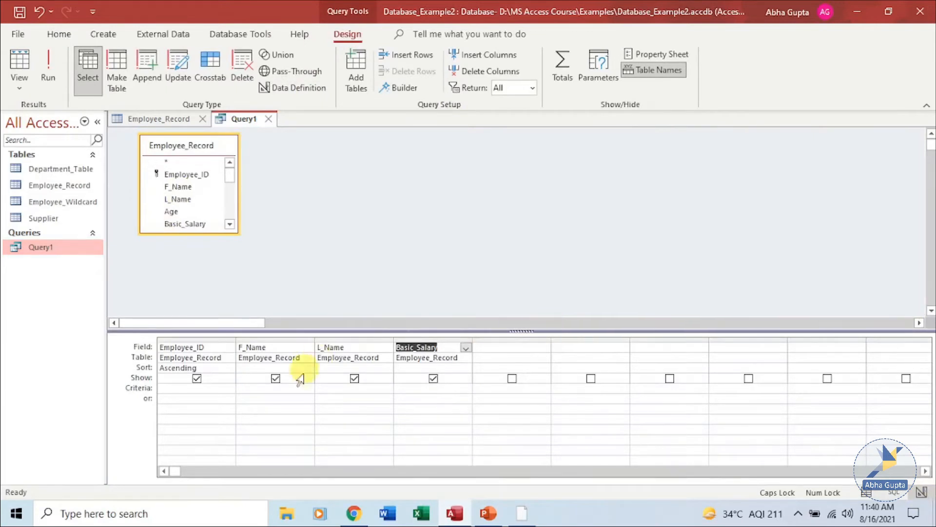
click(433, 379)
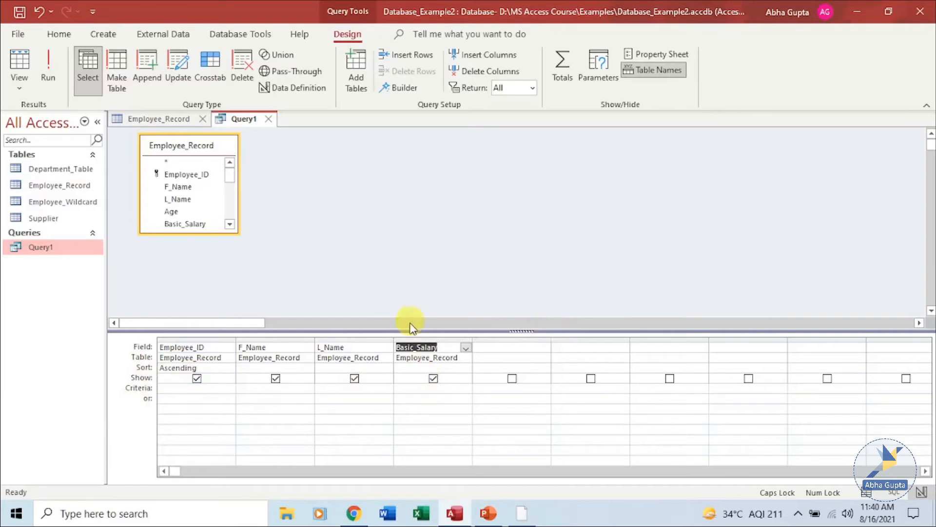
click(433, 379)
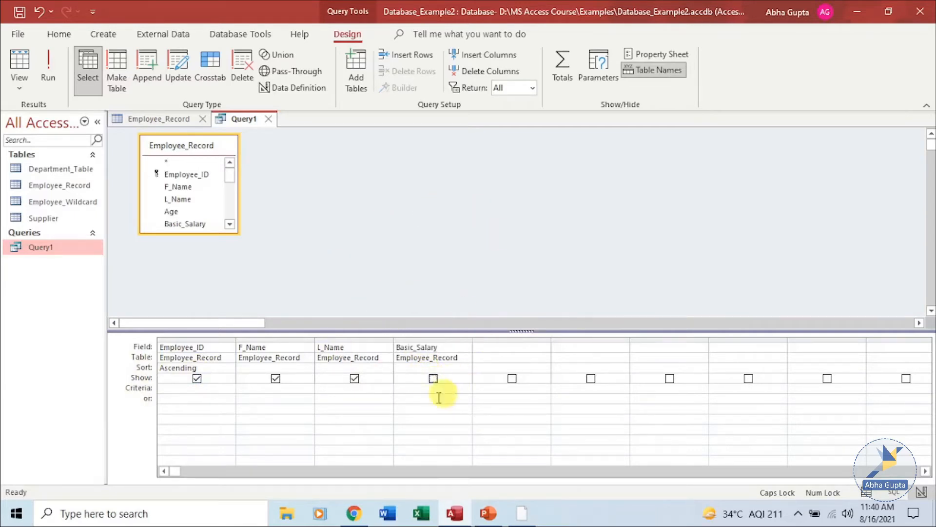
click(49, 74)
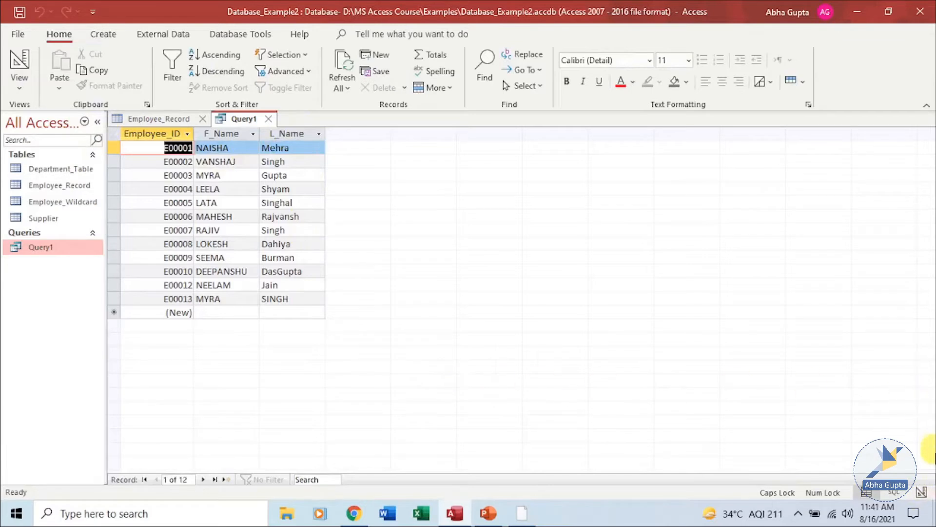
click(921, 491)
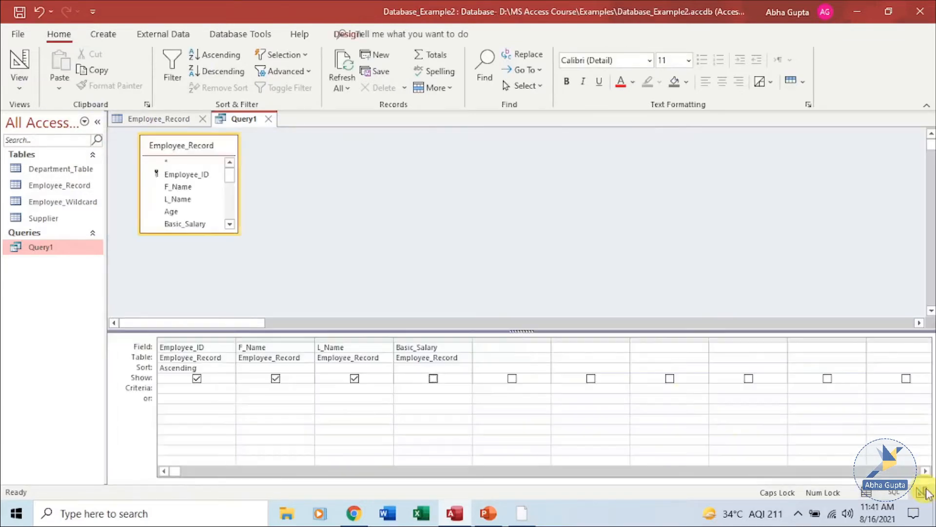
click(437, 378)
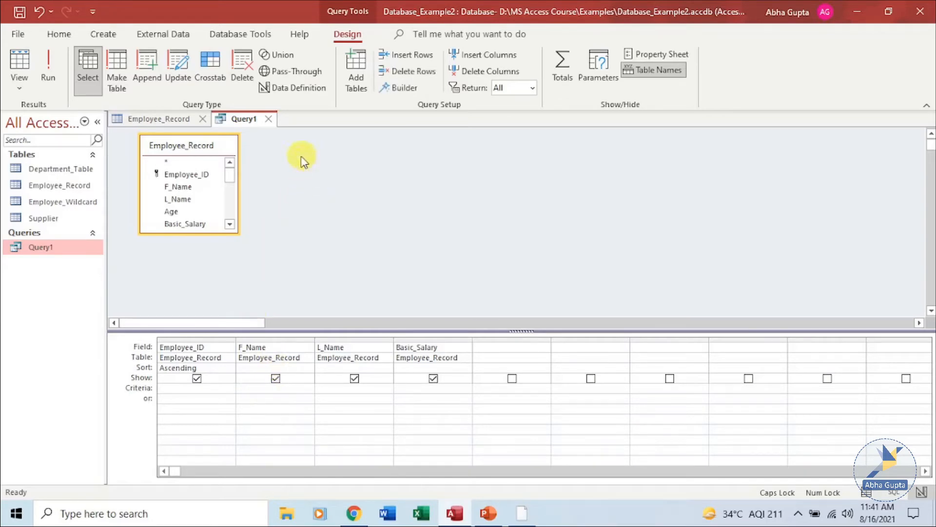
Consult the Employee_Record table, set an equals criterion with an employee's first name on F_Name, and run the query.
click(171, 121)
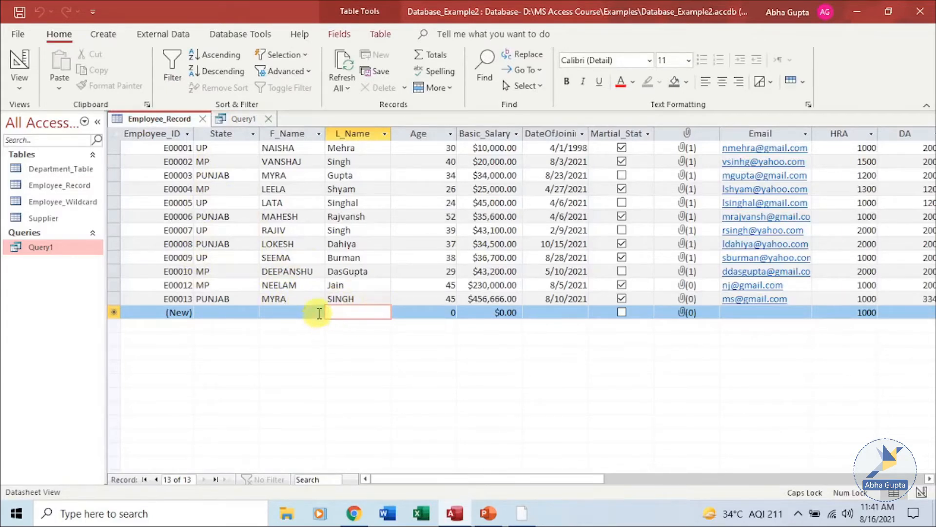
click(243, 119)
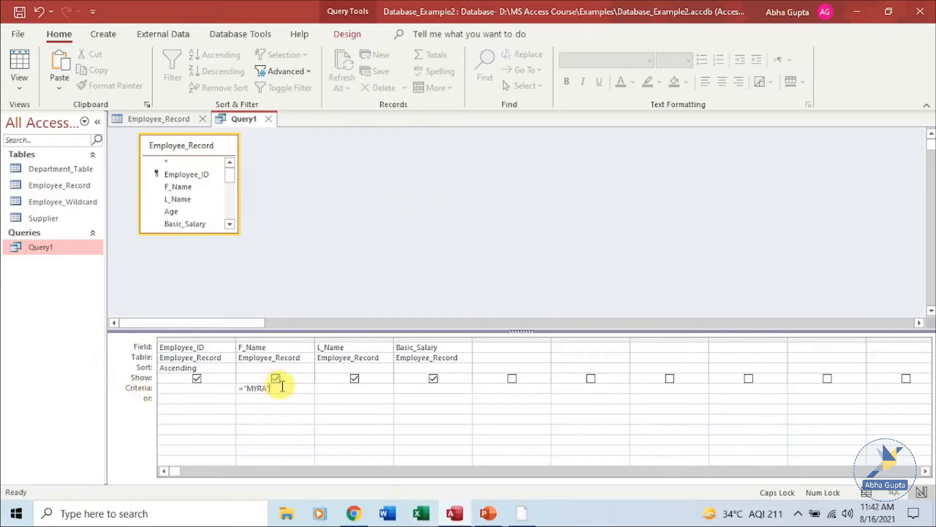
click(102, 34)
click(347, 34)
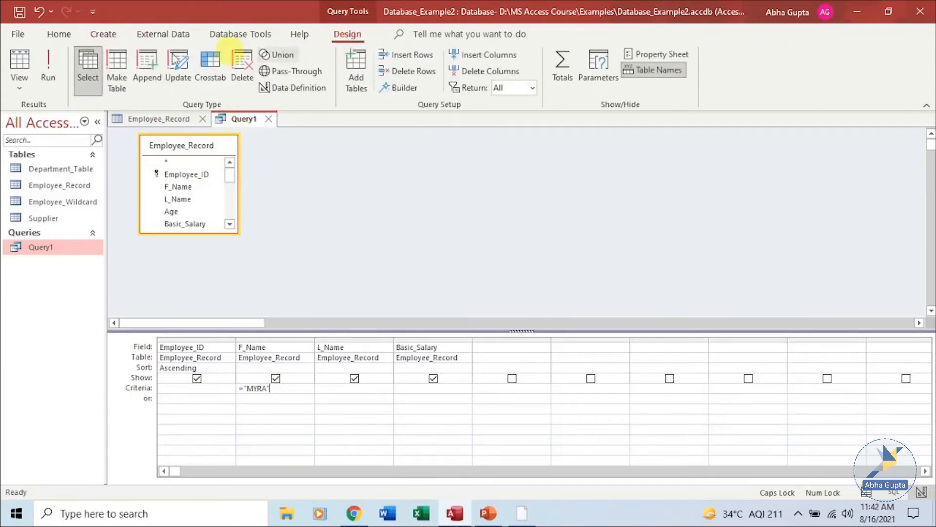
click(55, 78)
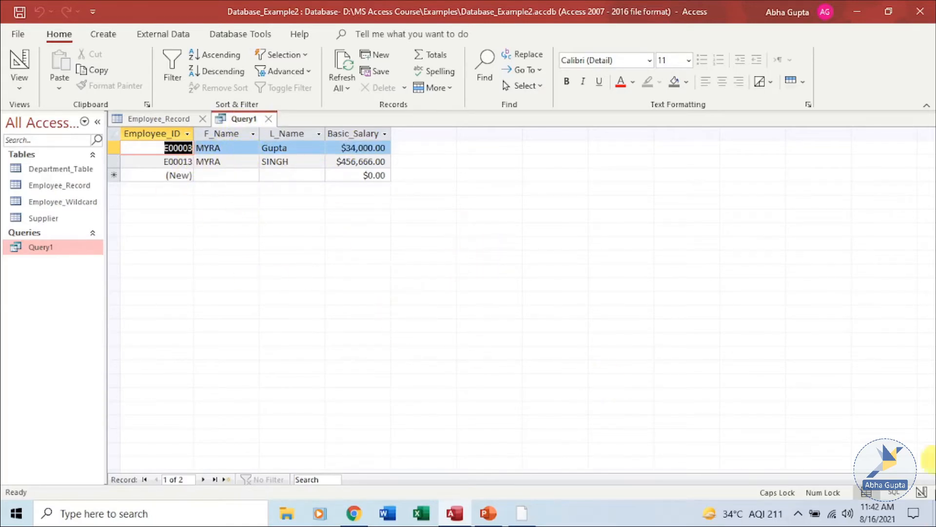
Add an equals criterion with the employee's last name on L_Name and run the query.
click(921, 491)
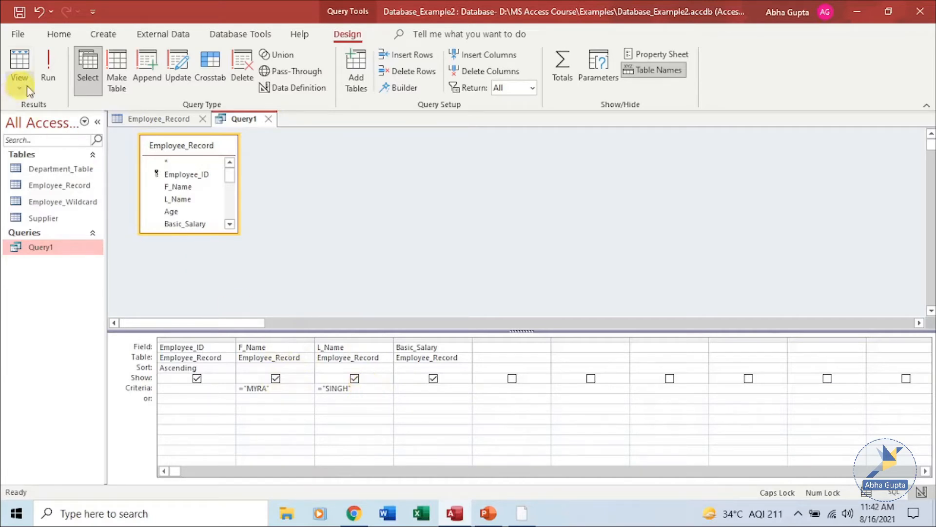
click(55, 65)
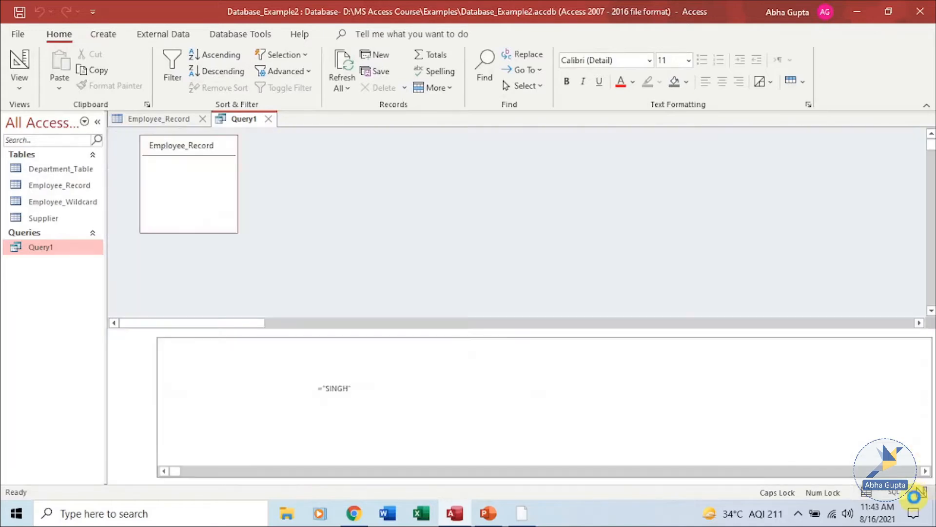
Return to Design view and clear the criteria on the L_Name and F_Name fields.
click(921, 492)
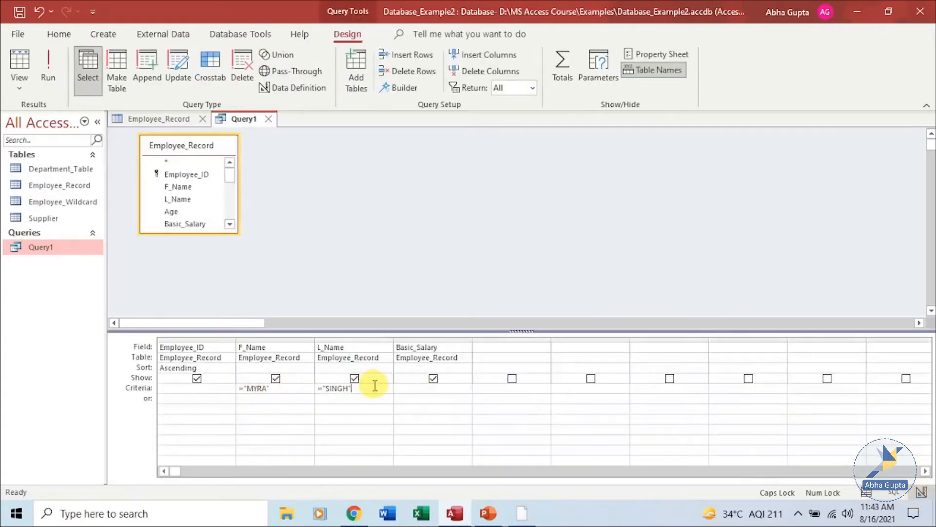
drag(375, 385, 318, 387)
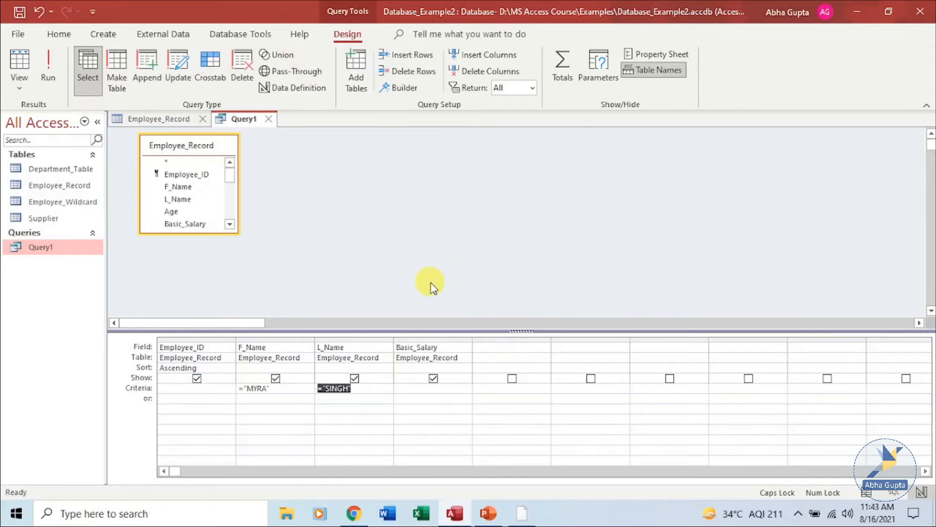
key(Delete)
key(Left)
key(Delete)
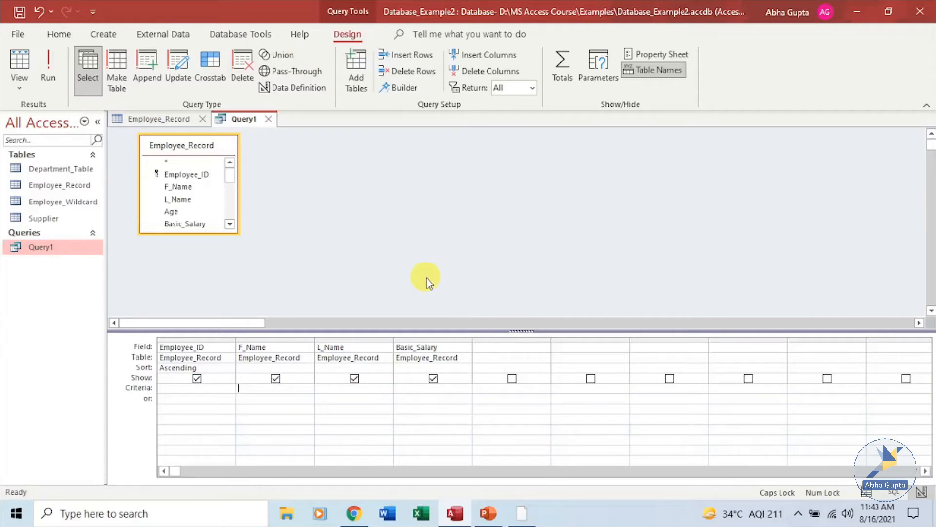
Set the Basic_Salary criterion to >20000, run the query to view the matching employees, and return to Design view.
click(398, 388)
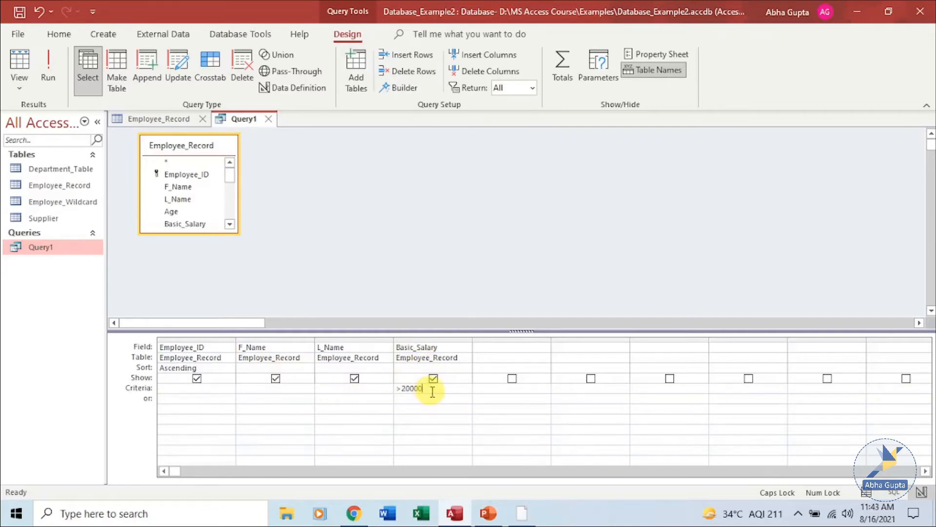
click(47, 63)
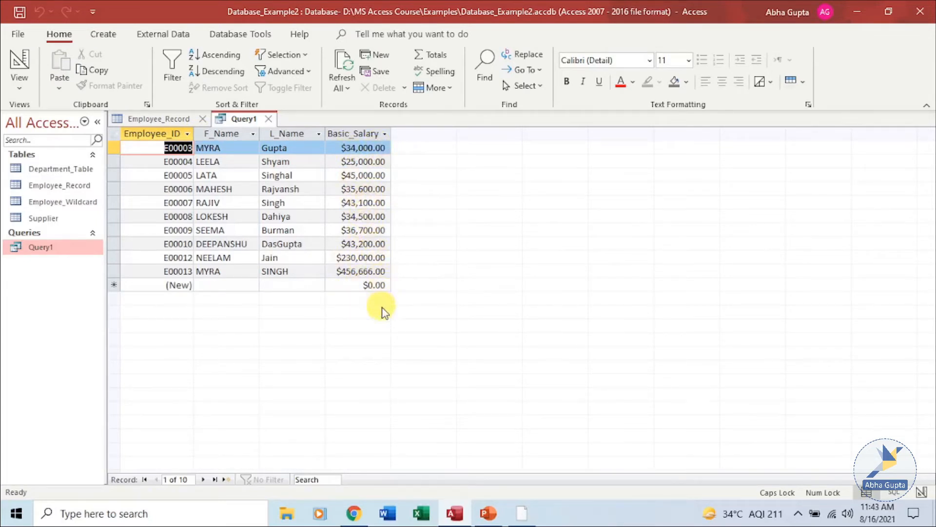
click(922, 494)
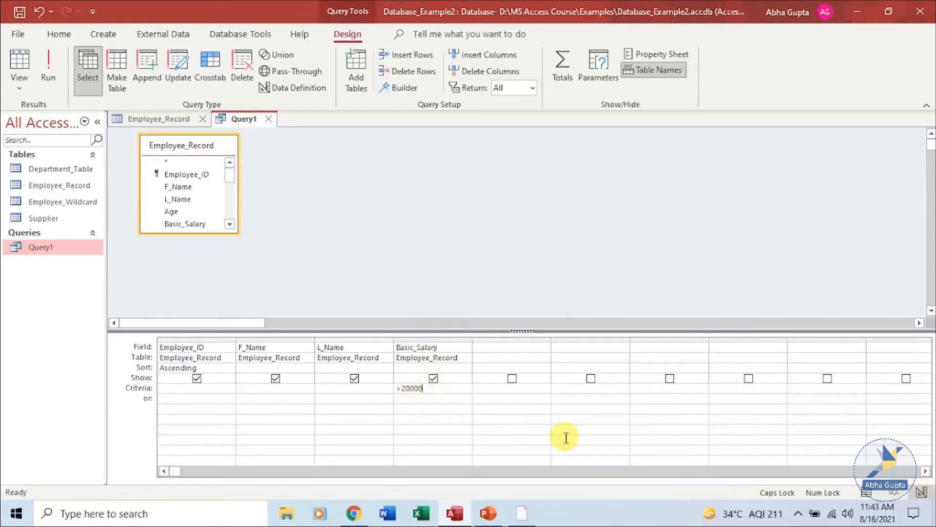
View the query results, set the Basic_Salary criterion to >=25000 AND <=50000 in Design view, and run the query.
click(48, 68)
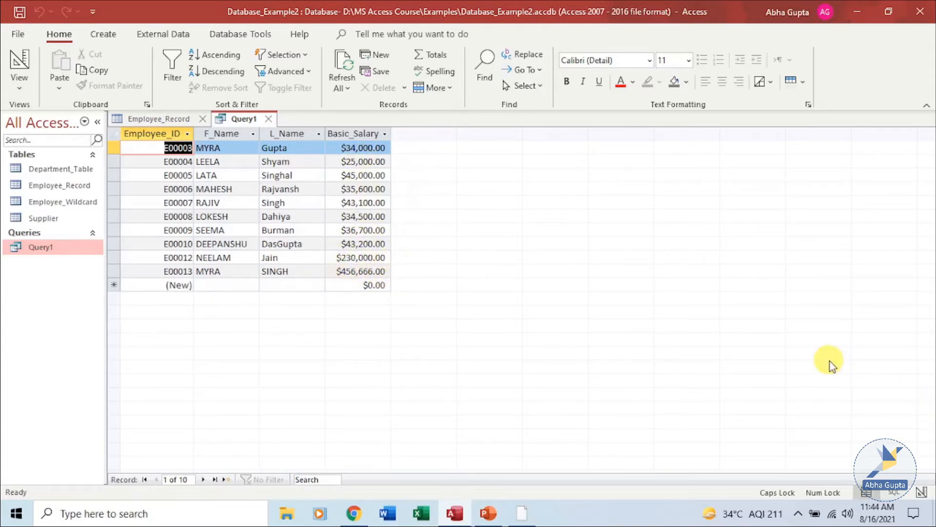
click(921, 492)
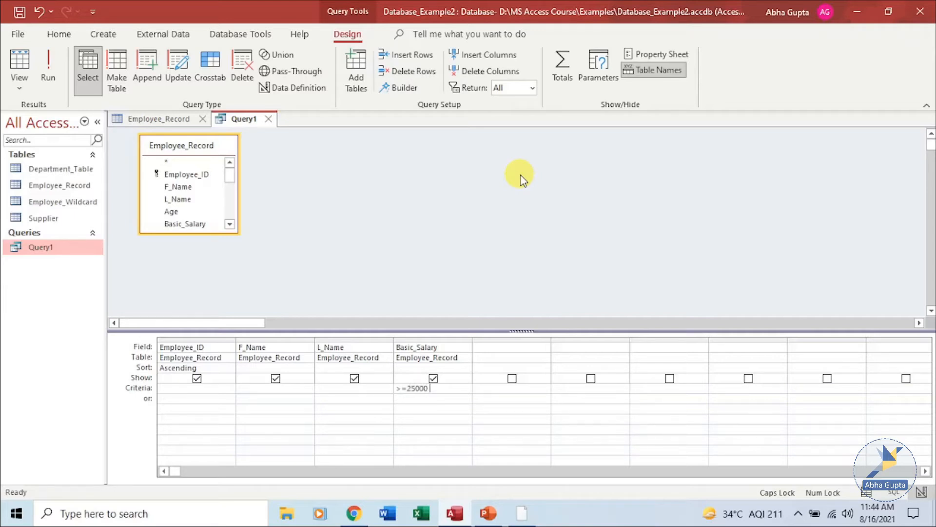
text(AND <=5000)
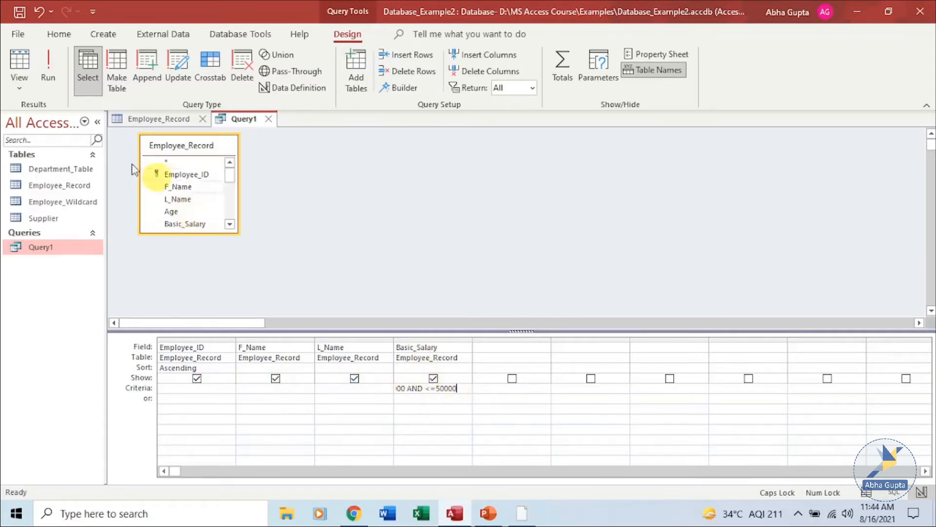
click(48, 69)
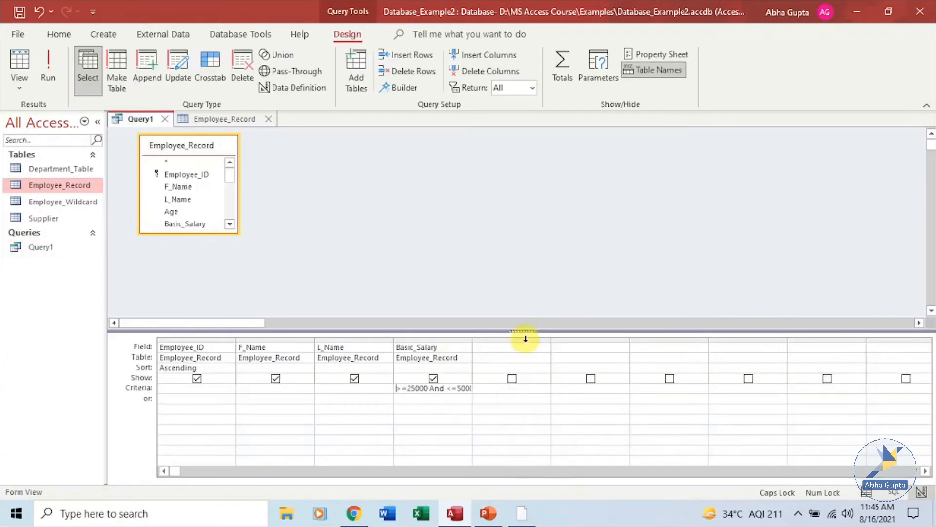
Add the City field to Query1 with the criterion ="SATNA" and run the query.
click(529, 349)
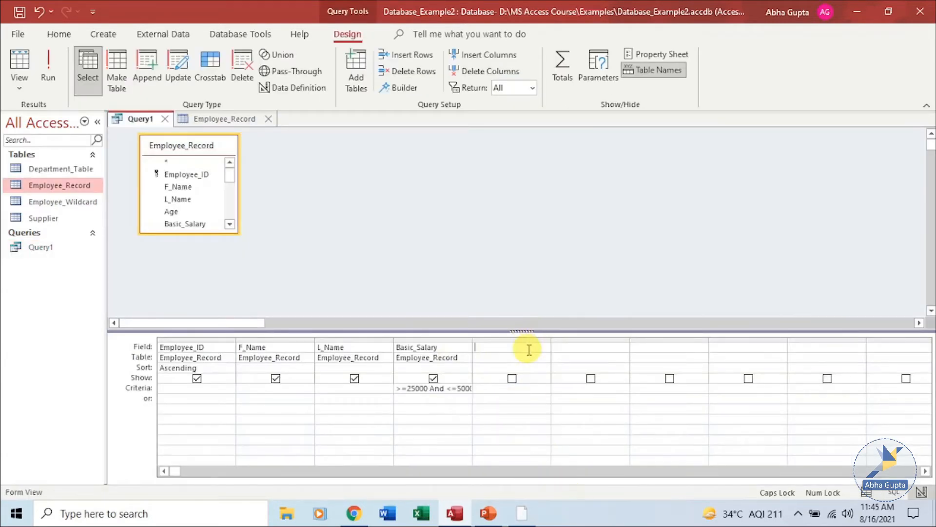
click(544, 348)
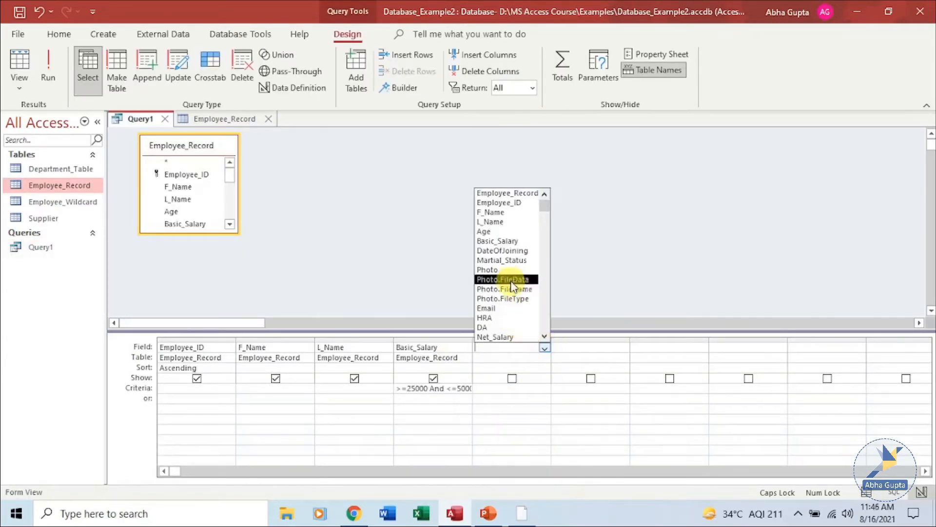
scroll(507, 293, down, 1)
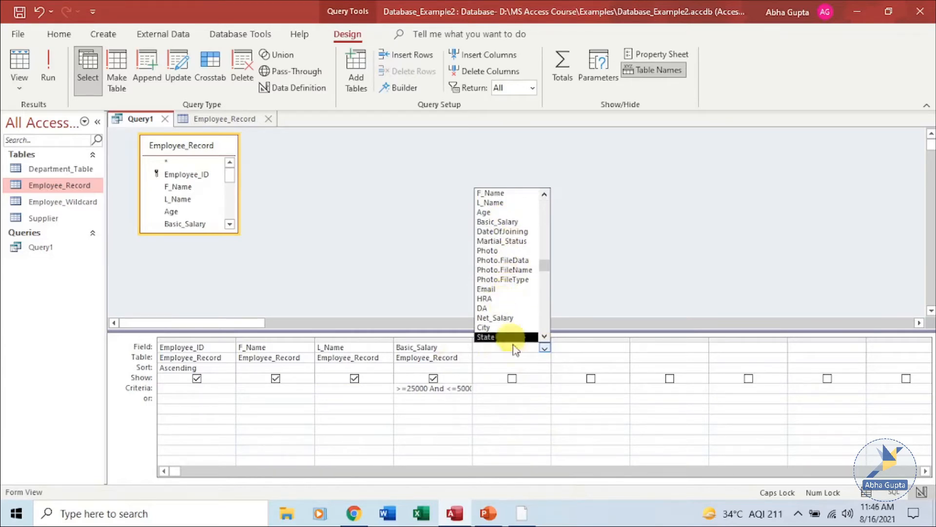
click(504, 327)
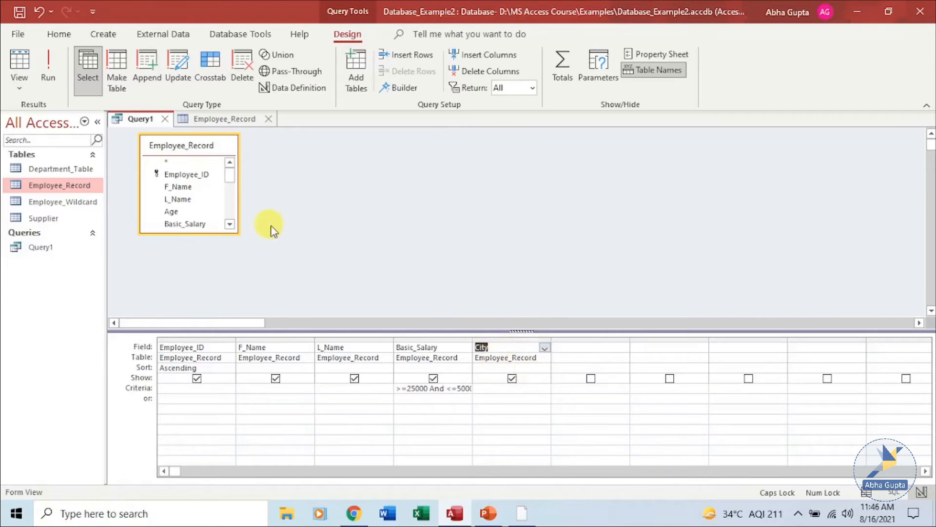
click(512, 388)
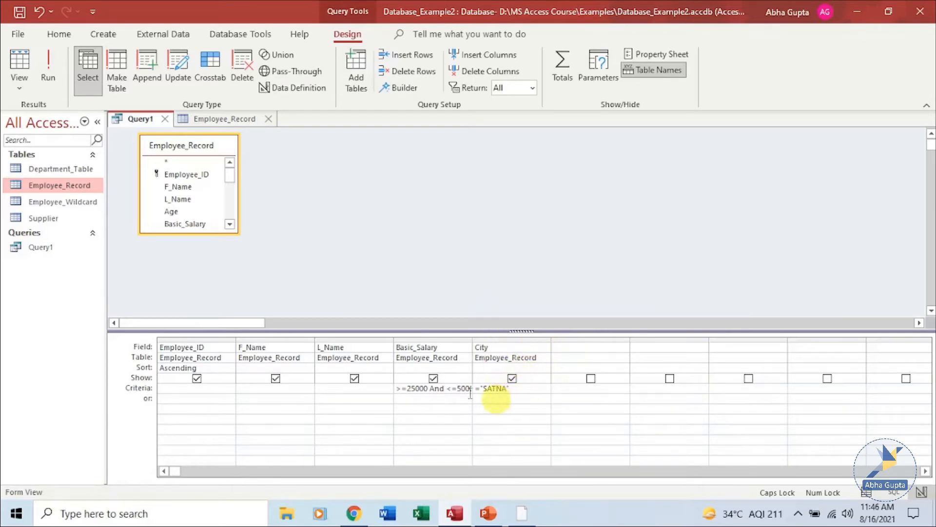
click(44, 65)
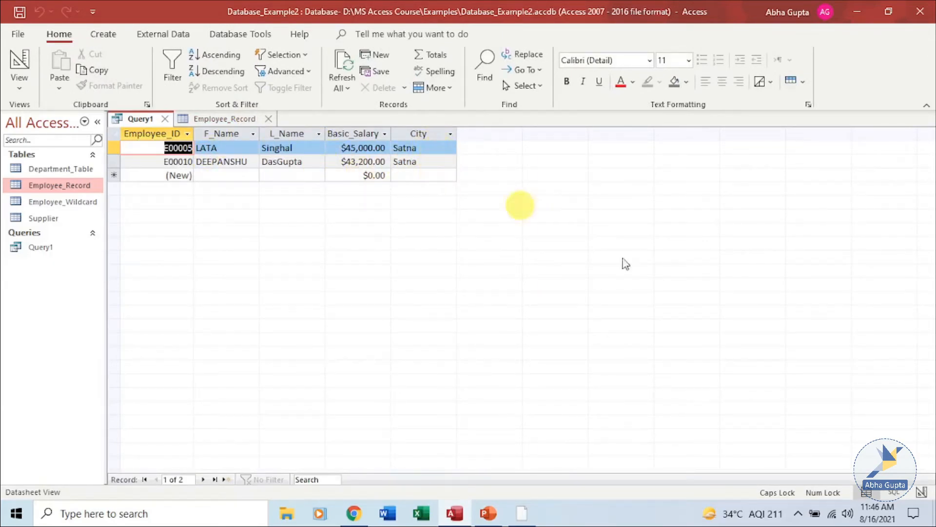
Add ="NOIDA" as an alternative (or) criterion for City, run the query, and return to Design view.
click(920, 493)
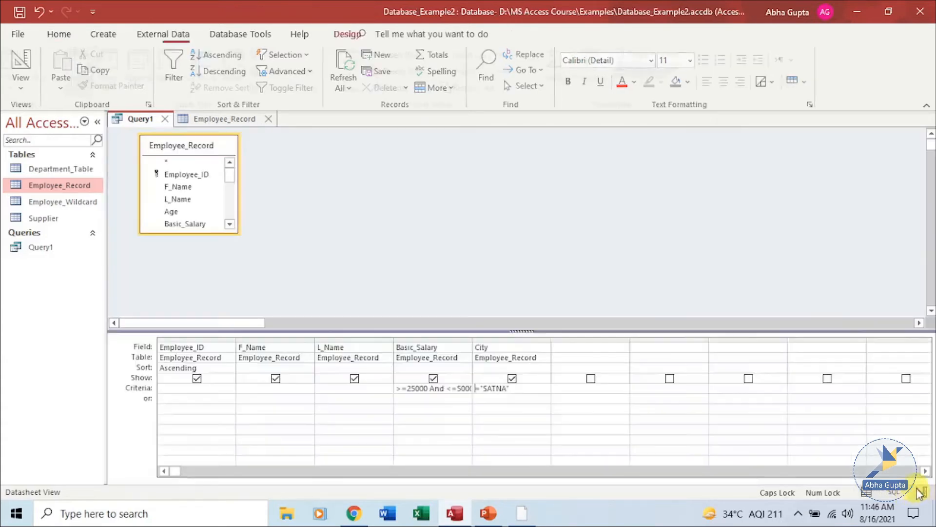
click(530, 396)
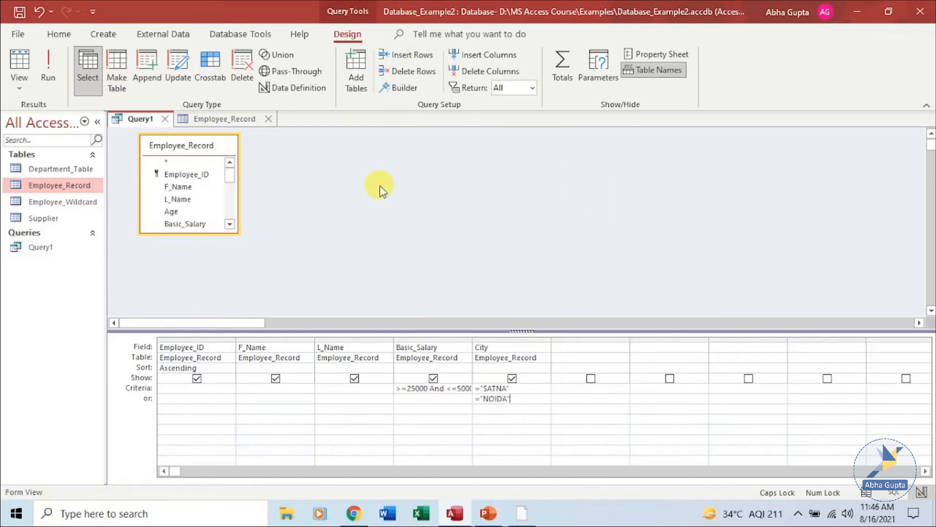
click(52, 60)
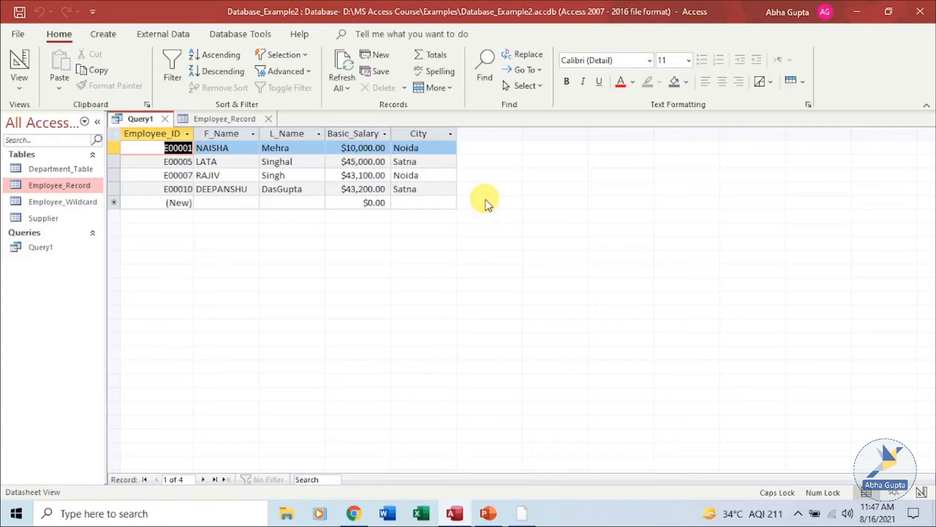
click(923, 492)
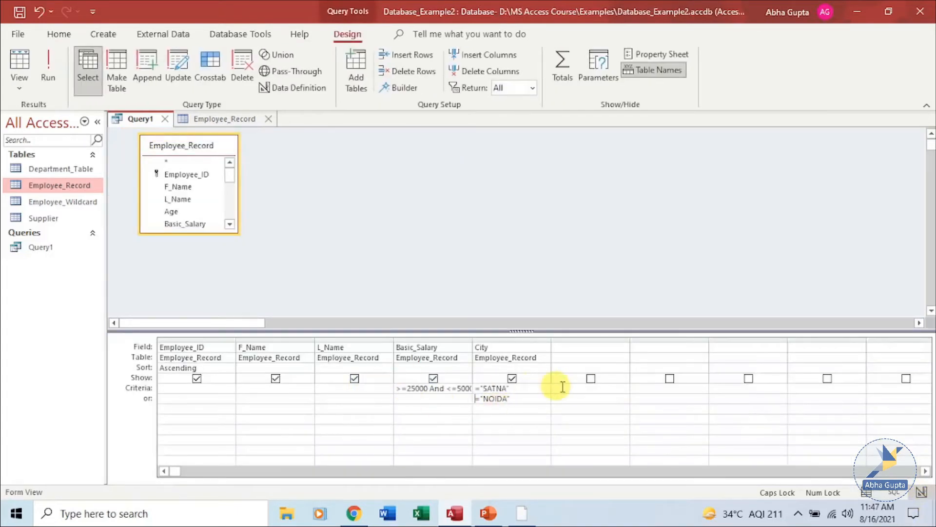
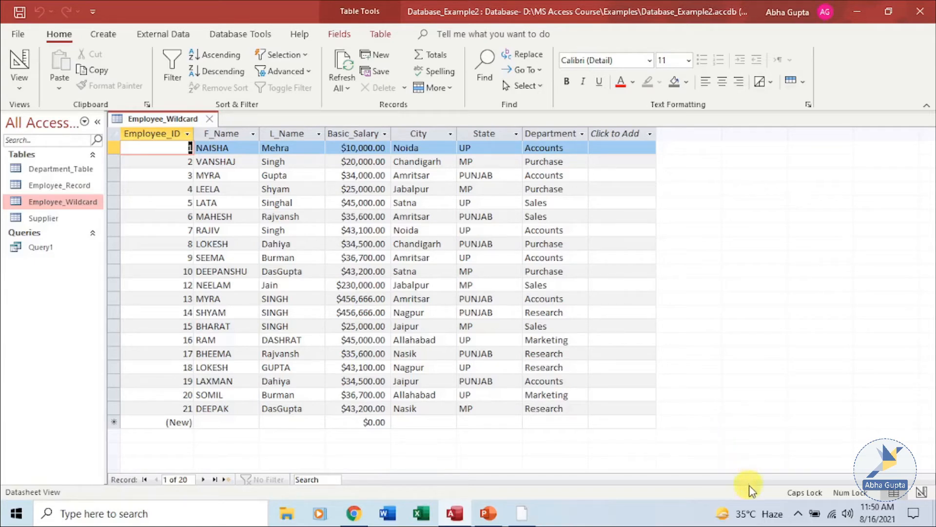
Create a new query in Design view based on the Employee_Wildcard table.
click(753, 515)
click(103, 34)
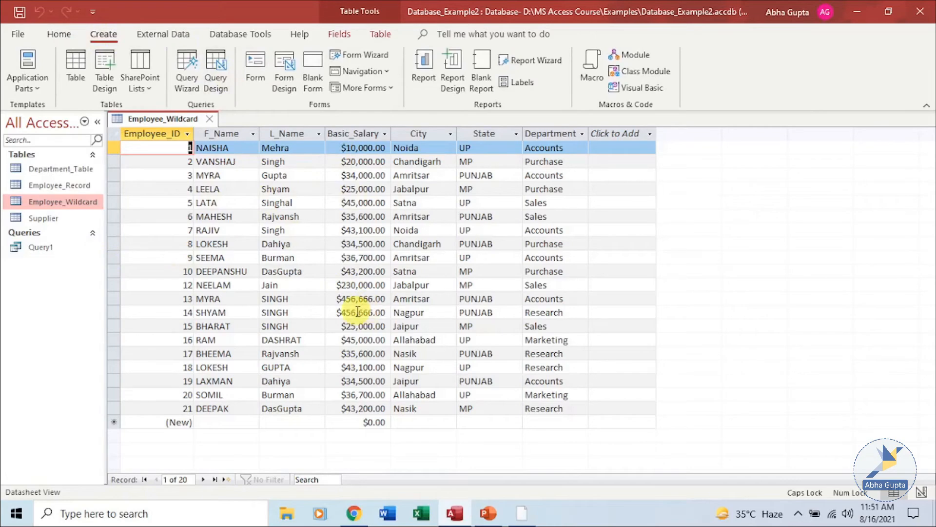
click(215, 73)
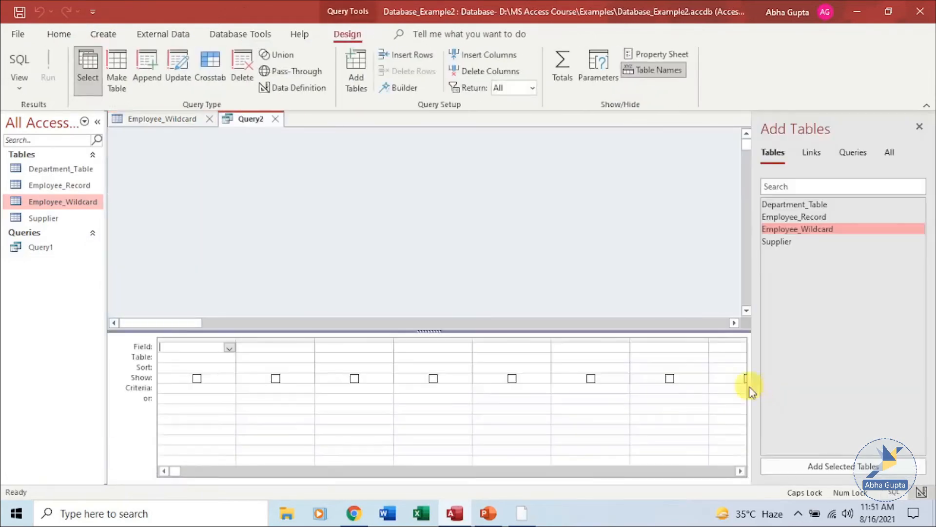
double_click(839, 229)
Add the Employee_ID, F_Name, L_Name, City and Basic_Salary fields of Employee_Wildcard to the query grid.
click(229, 347)
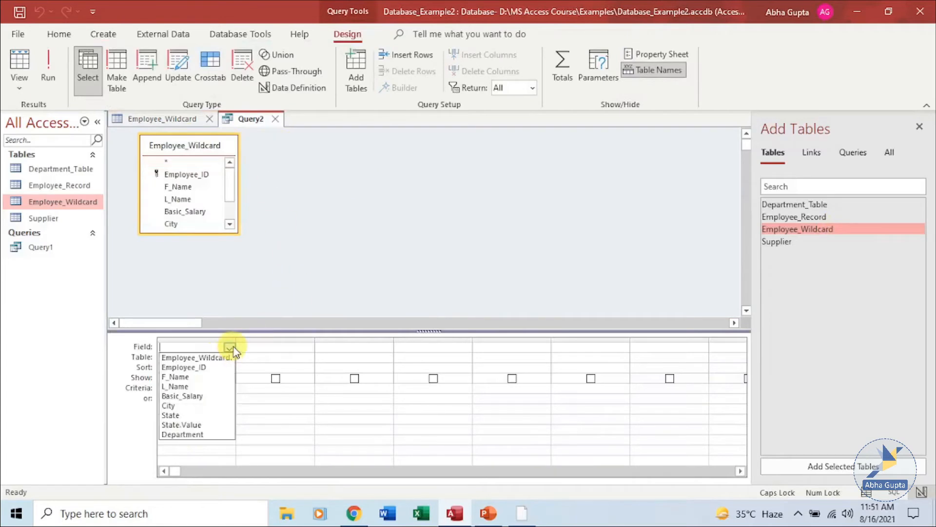
click(210, 368)
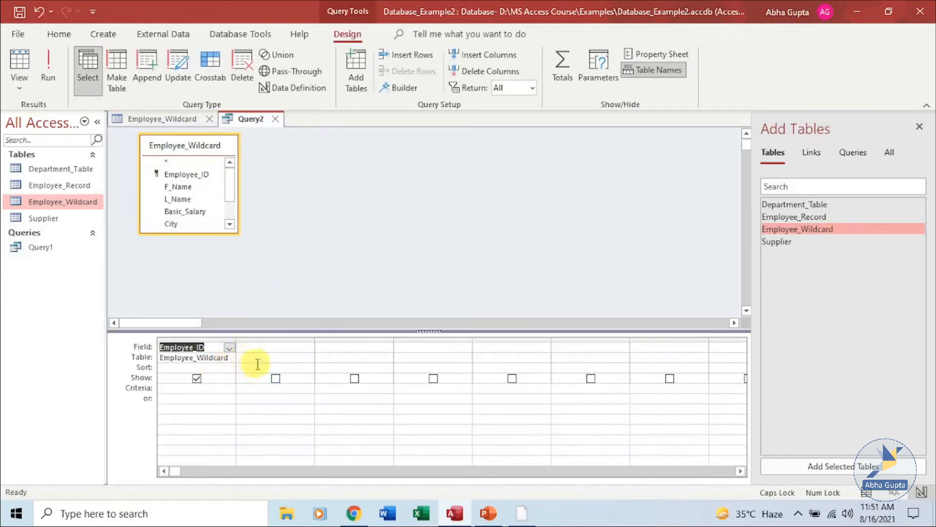
click(306, 348)
click(308, 347)
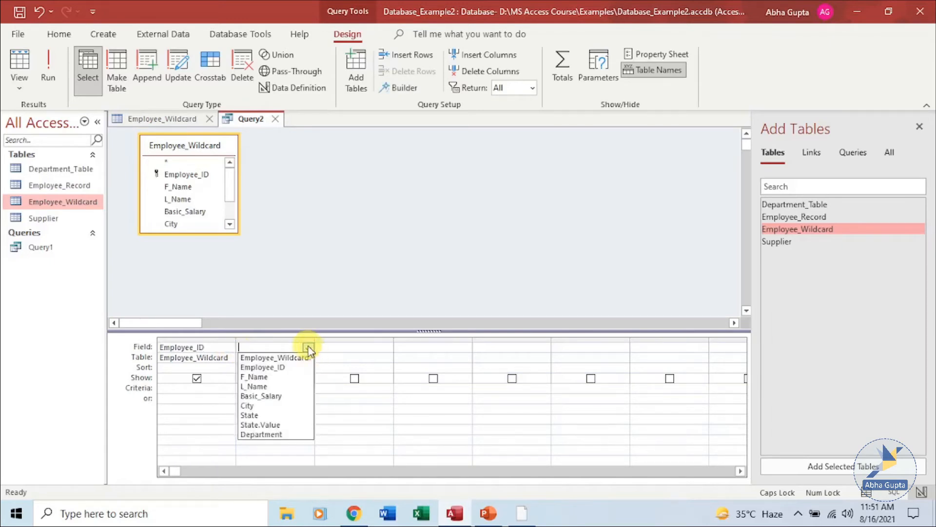
click(297, 378)
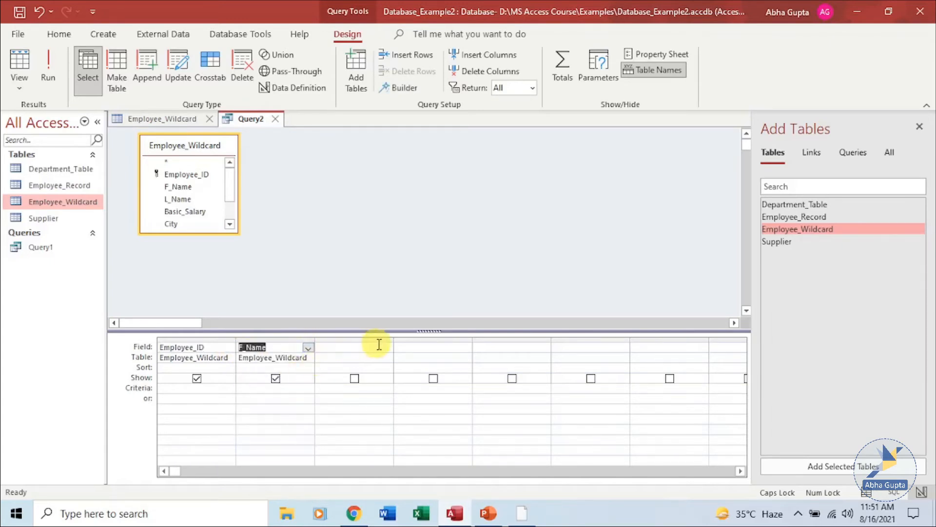
click(384, 348)
click(387, 347)
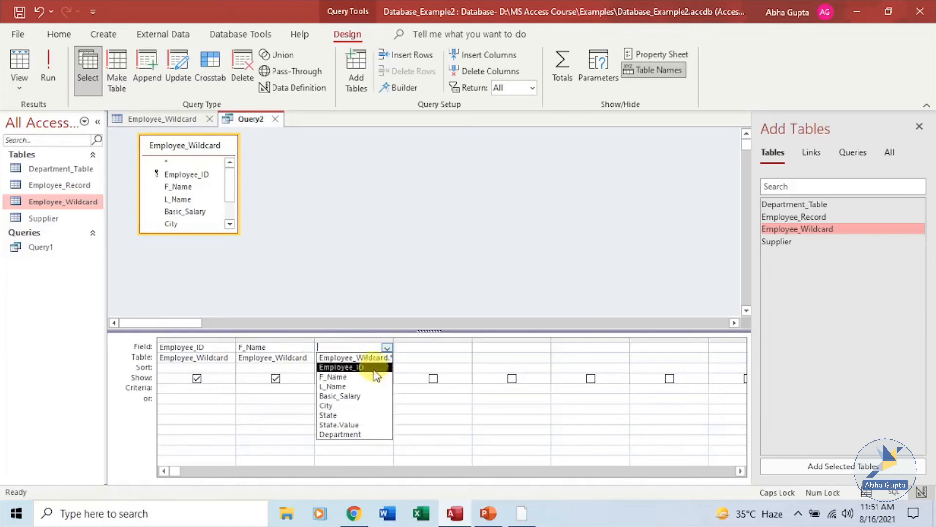
click(374, 387)
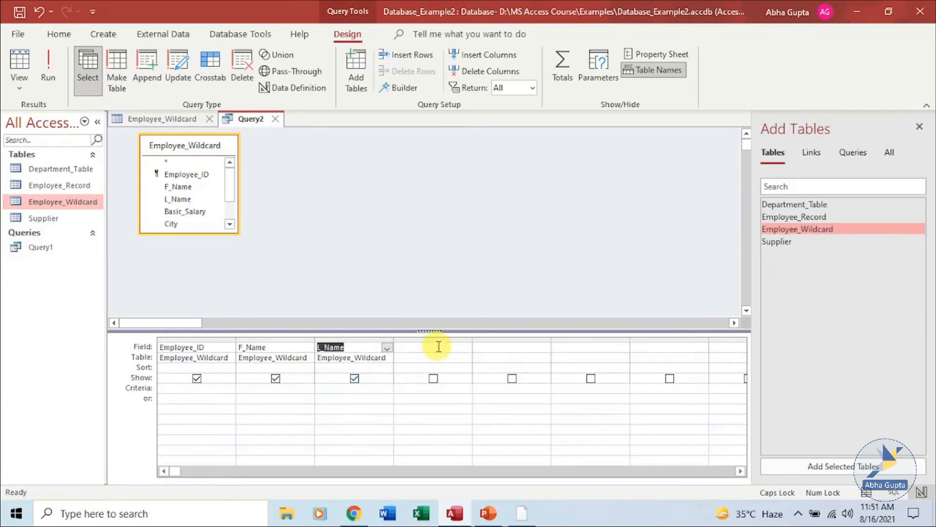
click(445, 347)
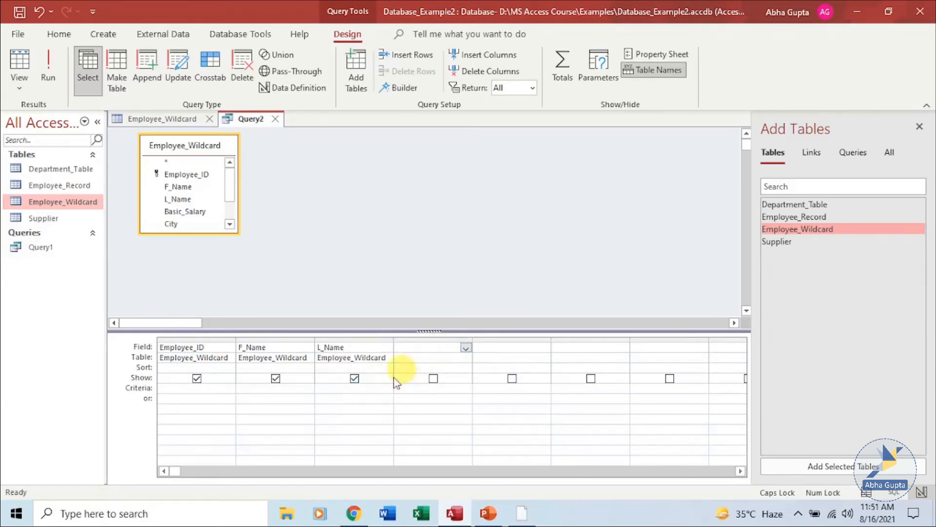
double_click(192, 225)
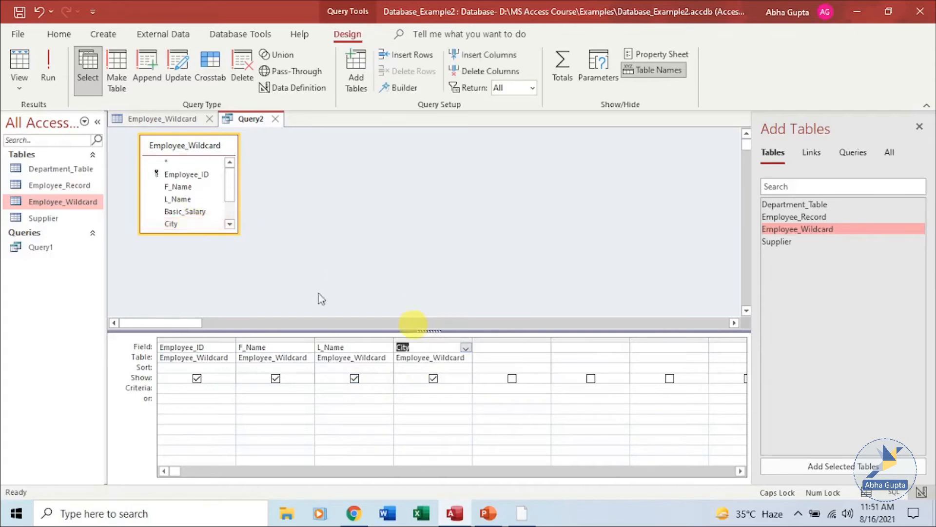
double_click(186, 212)
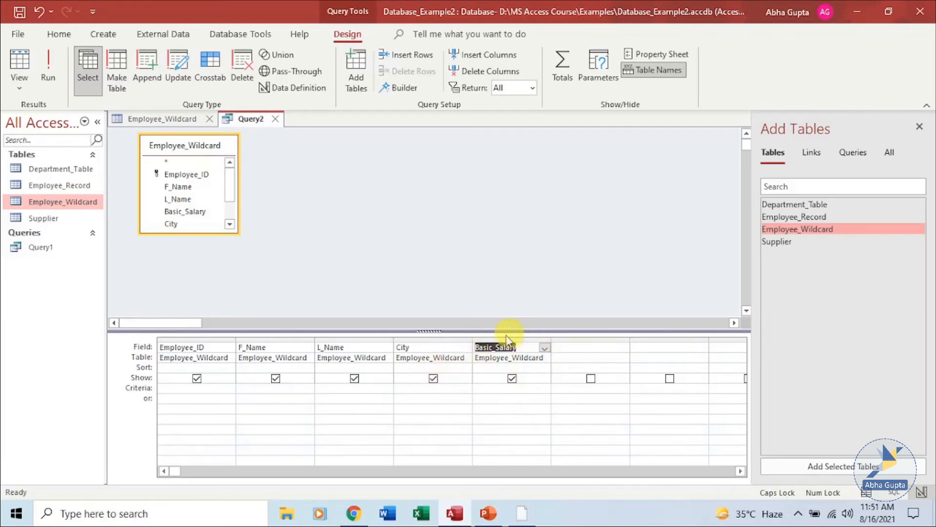
Remove the L_Name column from the query grid and close the list of tables to add.
click(355, 339)
right_click(355, 339)
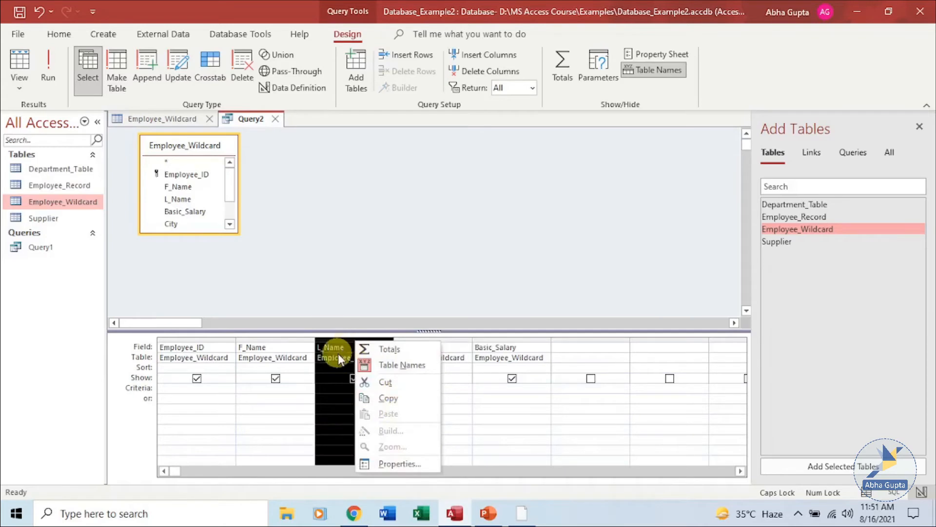
click(388, 382)
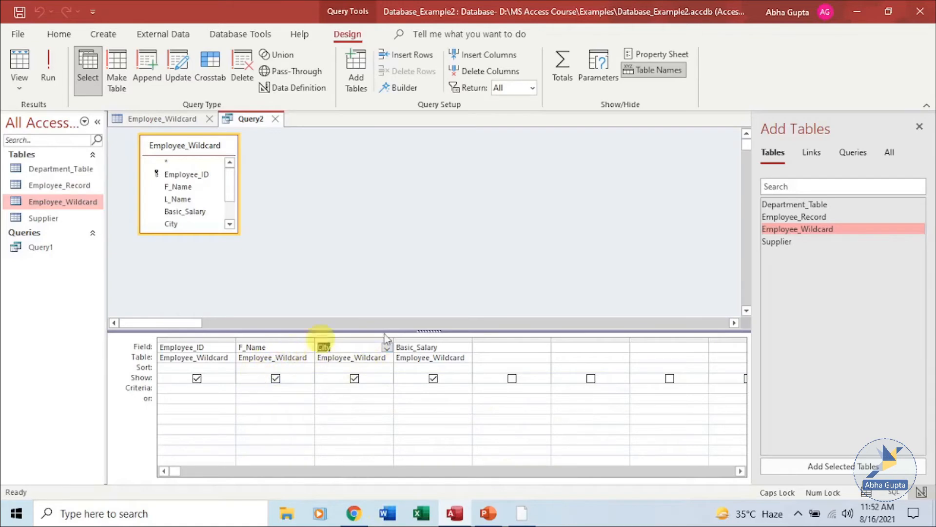
click(920, 127)
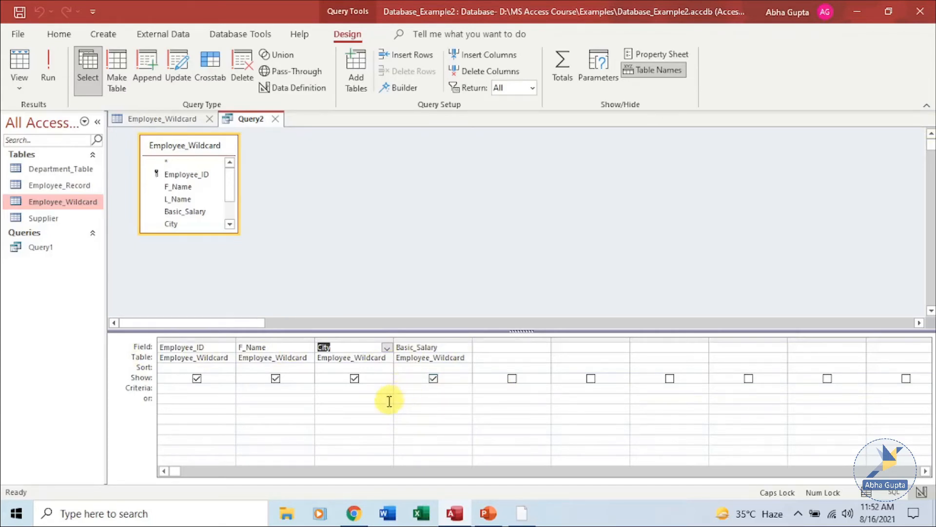
Set the City criterion to LIKE "N*", run the query, and compare the results with the Employee_Wildcard table.
click(361, 390)
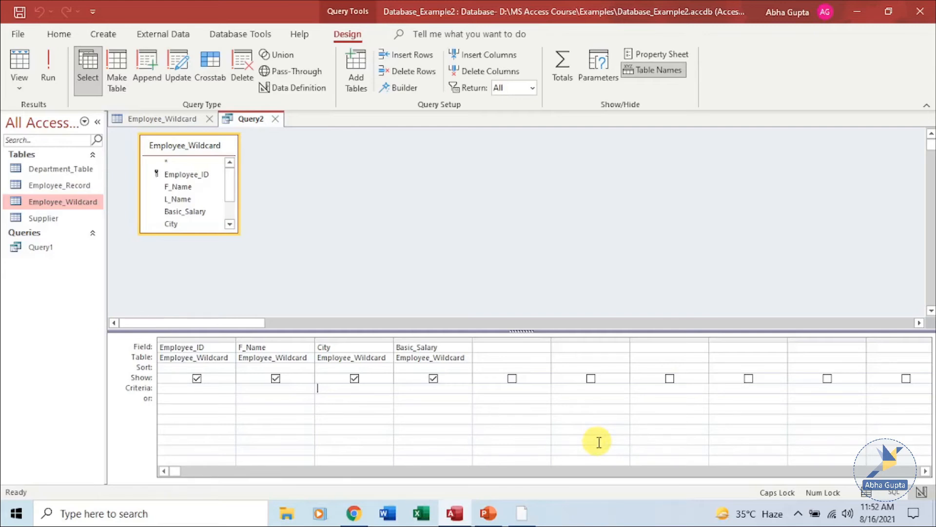
text(LIKE "N*)
click(48, 69)
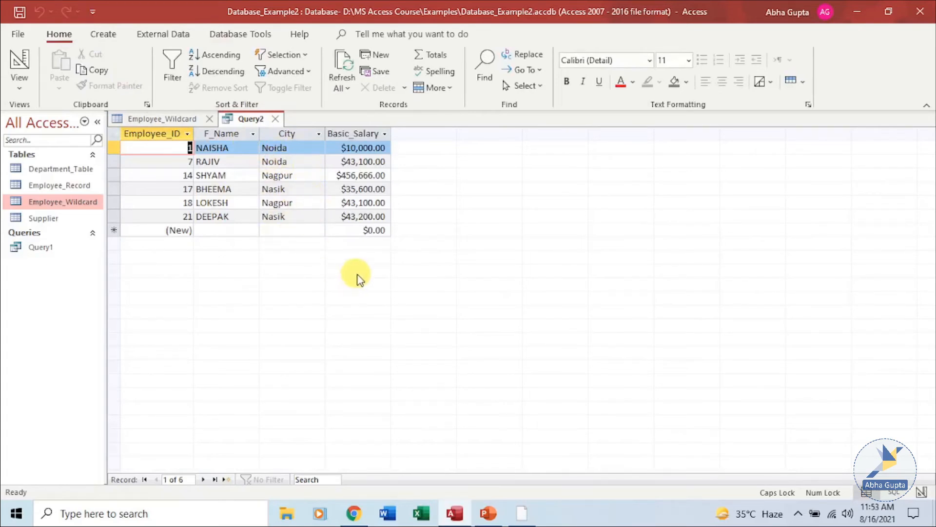
click(156, 119)
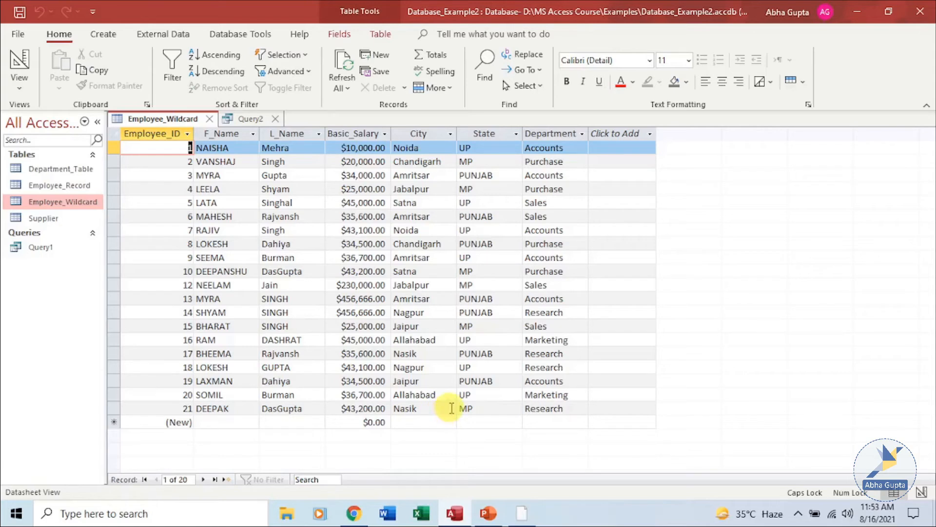
click(228, 118)
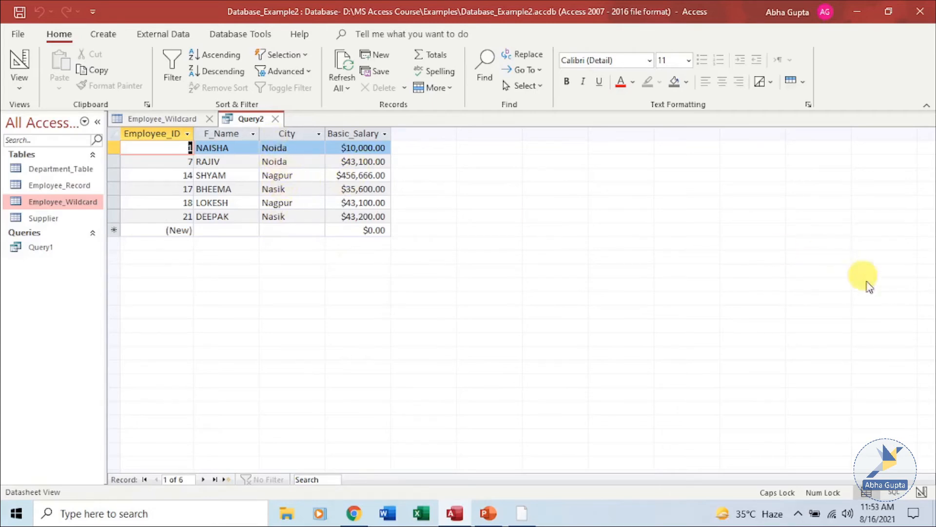
Change the City criterion to Like "NA*" and run the query.
click(922, 493)
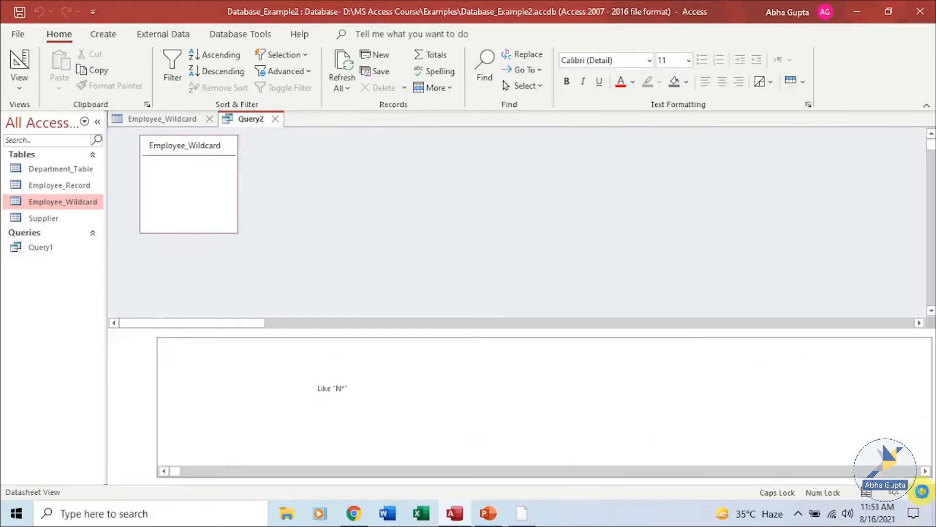
click(340, 388)
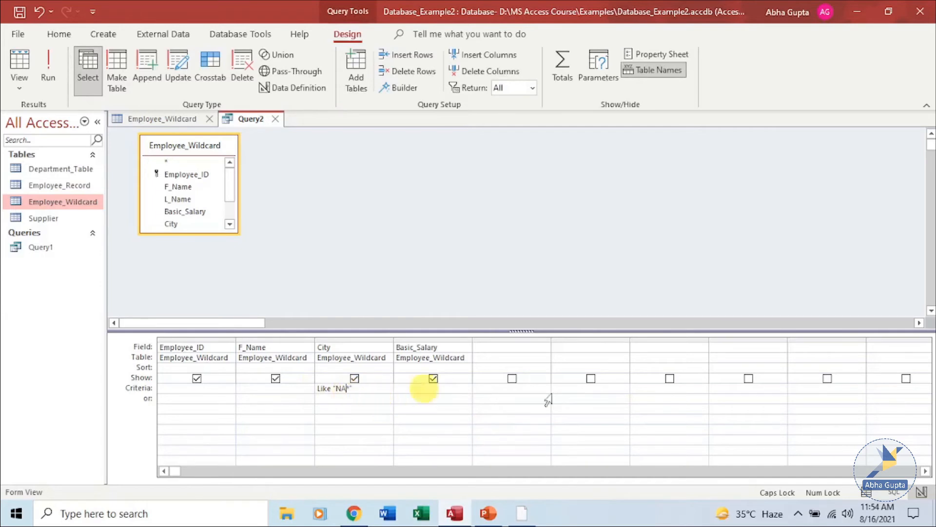
click(48, 66)
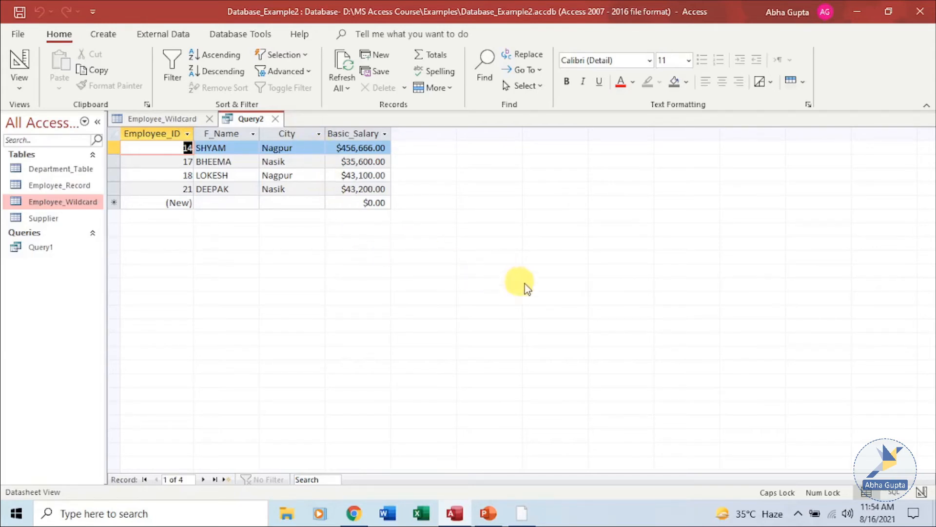
Replace the City criterion with Like "?A*" to match cities whose second letter is A, and run the query.
click(922, 493)
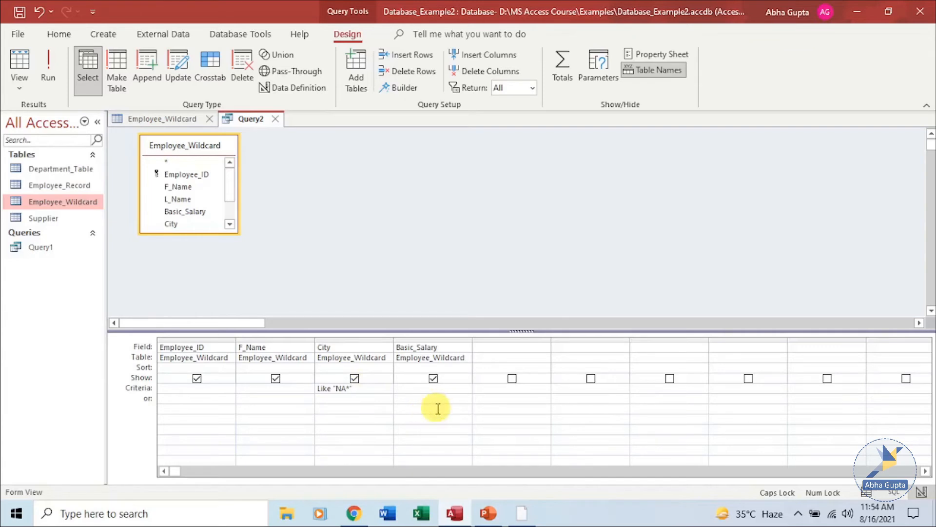
key(BackSpace)
key(BackSpace)
key(BackSpace)
key(BackSpace)
key(BackSpace)
text("?A*")
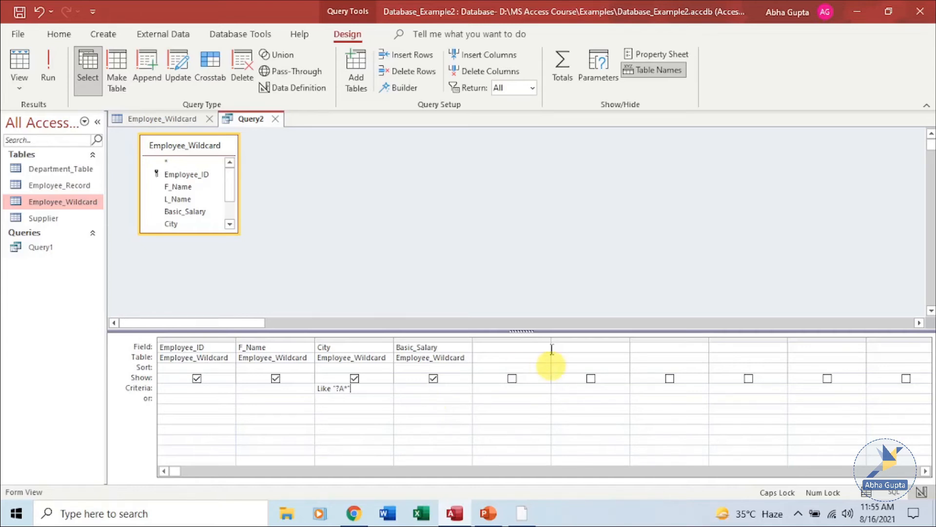
click(48, 73)
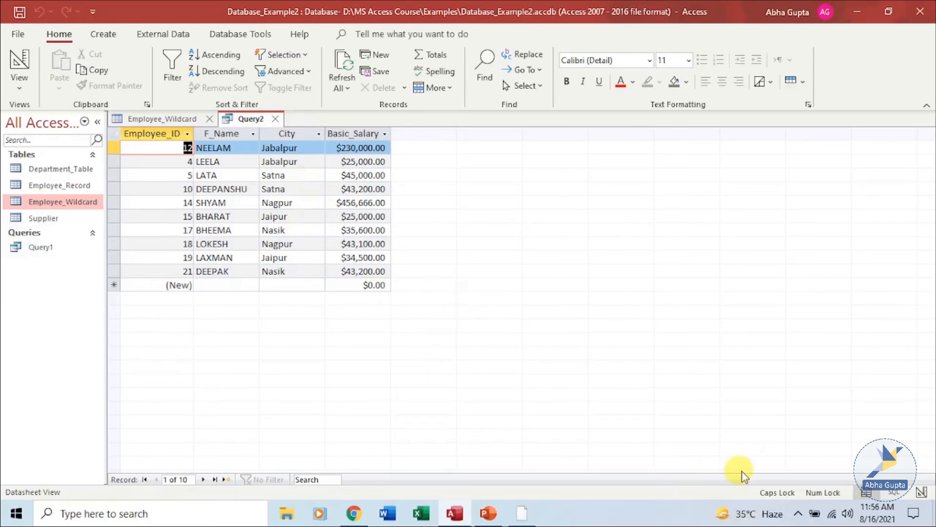
Change the City criterion to Like "*PUR" to match cities ending in PUR, and run the query.
click(921, 493)
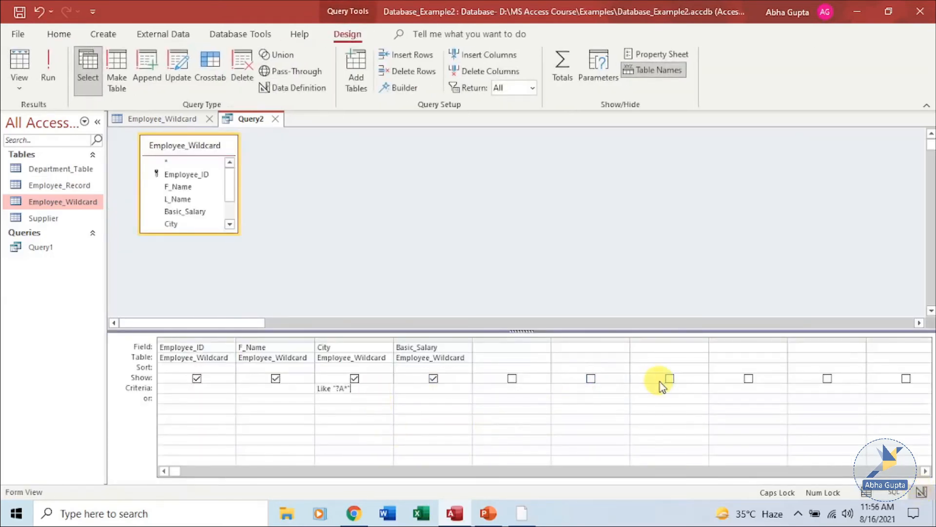
key(BackSpace)
key(BackSpace)
key(BackSpace)
key(BackSpace)
text(*PUR)
click(47, 61)
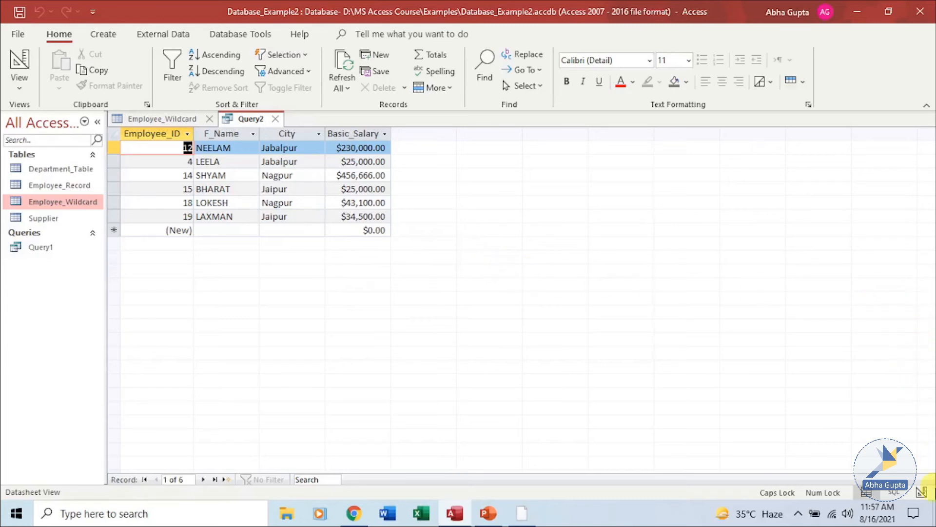
Change the City criterion to Like "N*[PUR]" to match cities starting with N and ending in P, U or R, and run the query.
click(923, 493)
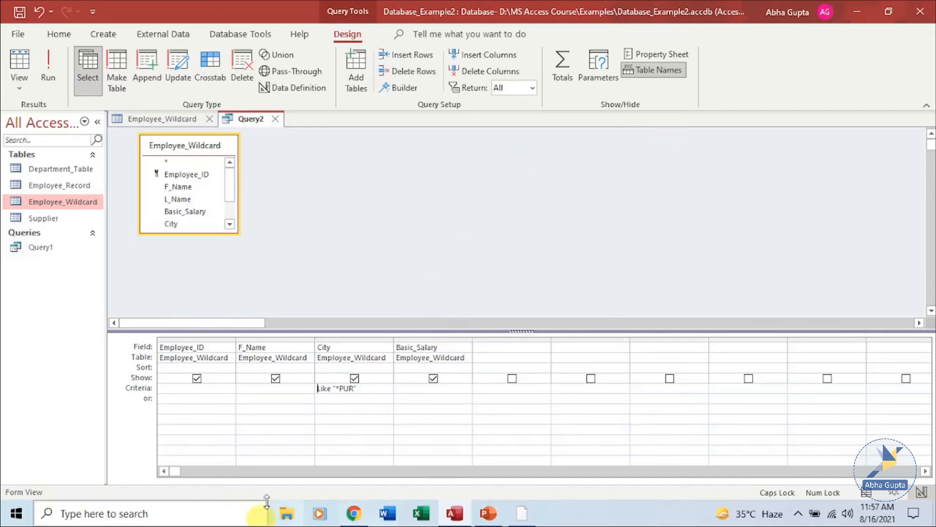
click(347, 388)
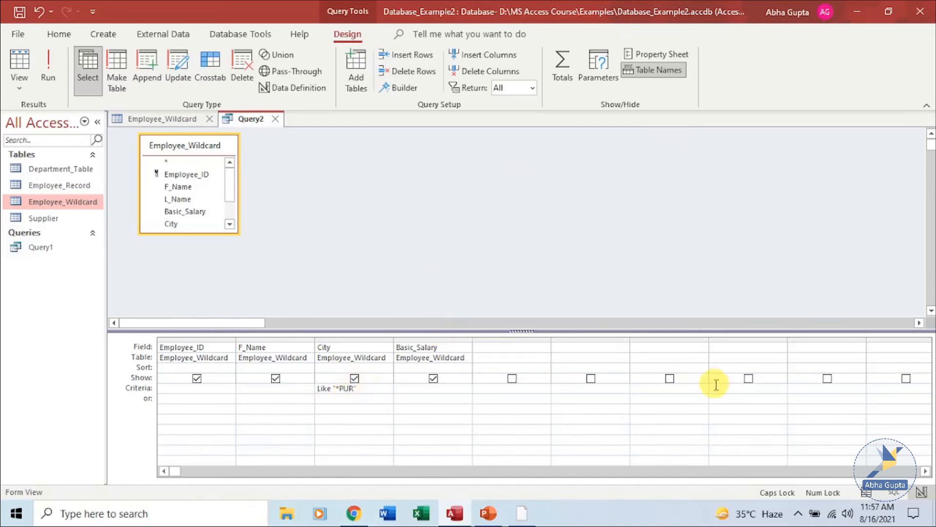
key(Right)
text(I)
key(Left)
key(Left)
key(Left)
key(Left)
text([)
text(N)
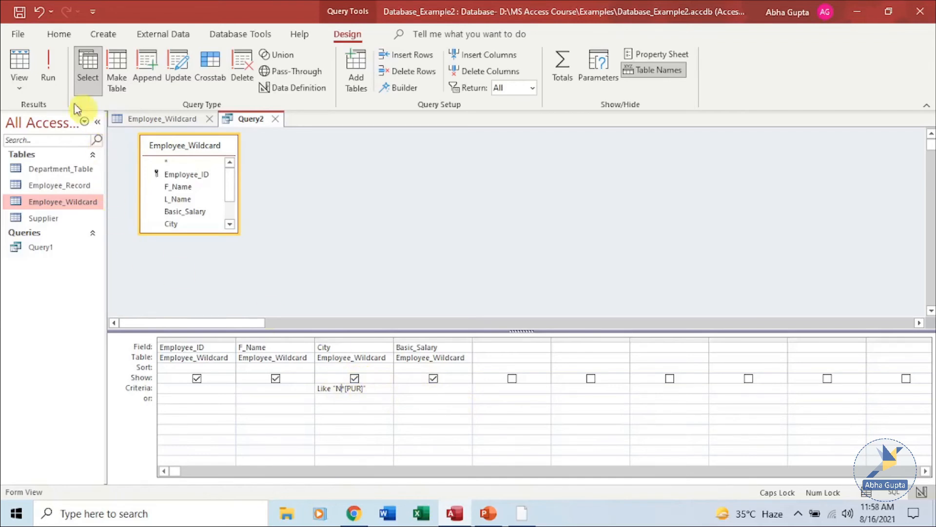
click(48, 69)
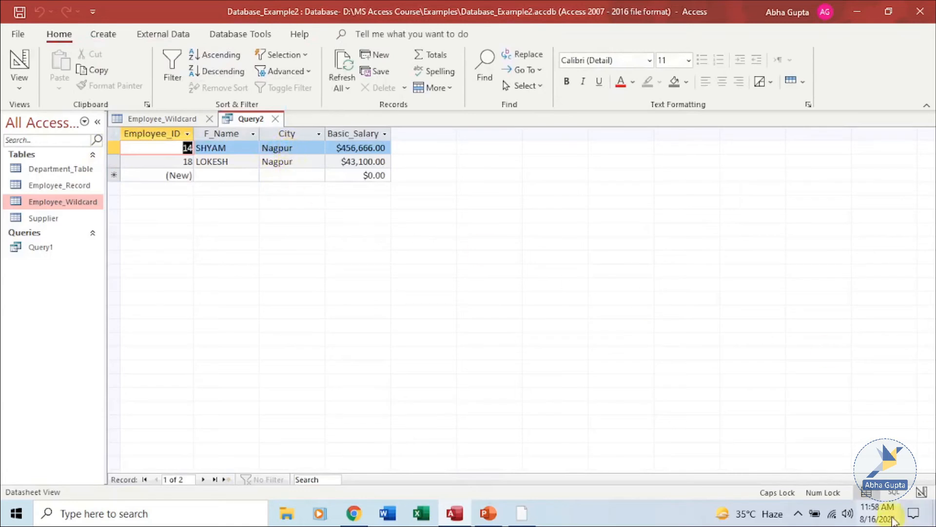
Remove the leading N so the City criterion reads Like "*[PUR]", and run the query.
click(922, 491)
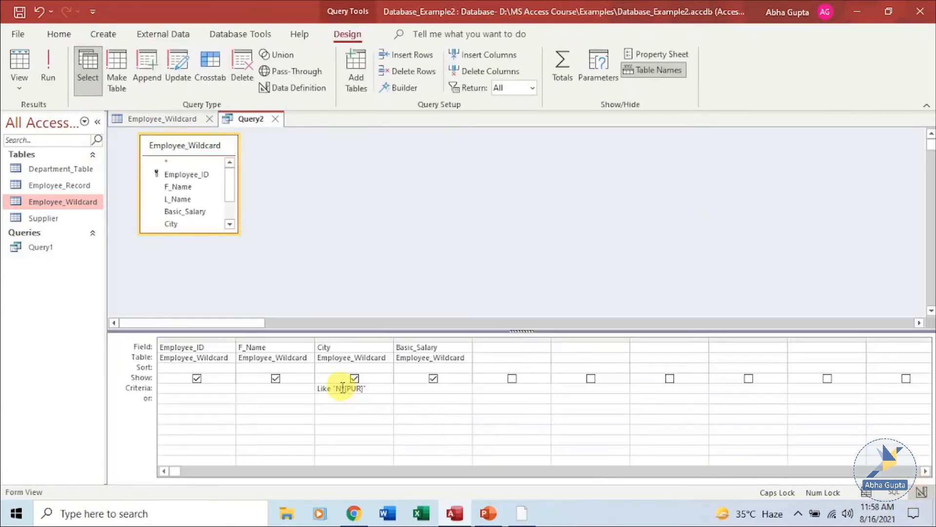
click(342, 388)
key(BackSpace)
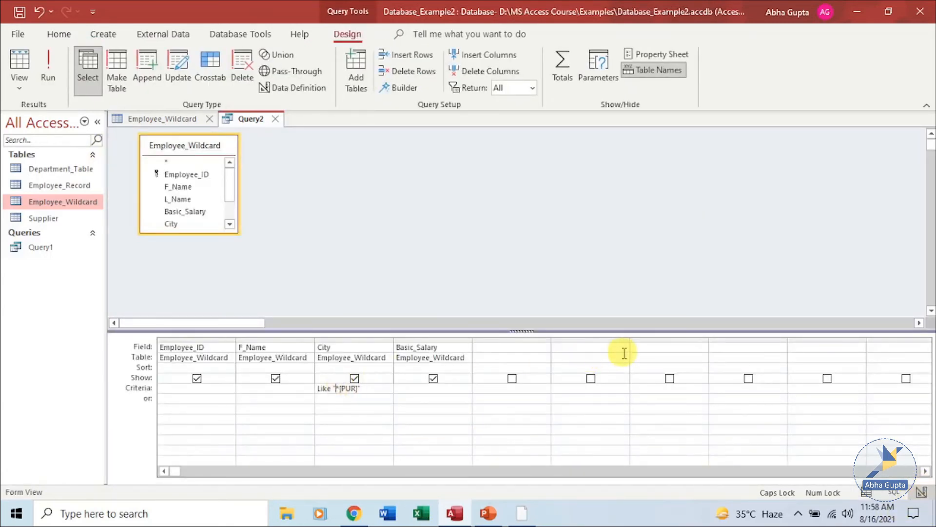
click(48, 66)
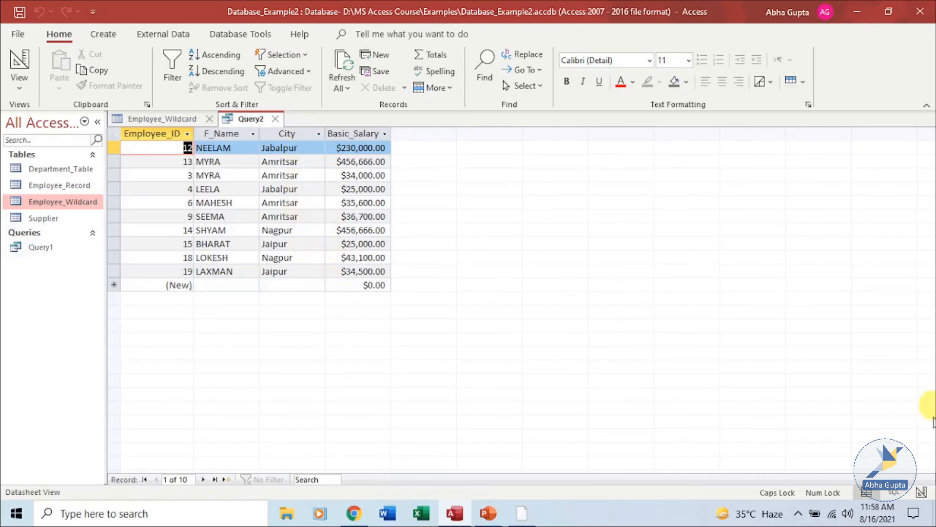
Negate the bracketed letters so the City criterion reads Like "*[!PUR]", and run the query.
click(922, 491)
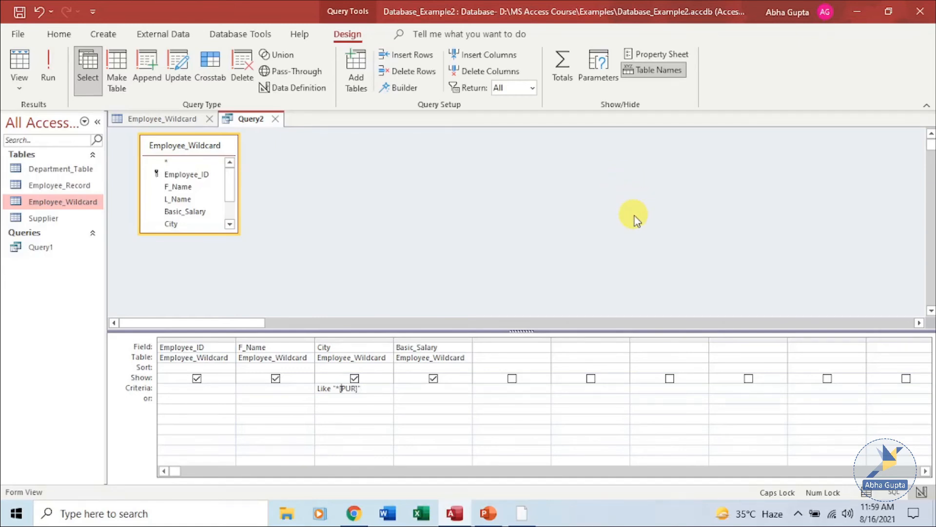
text(!)
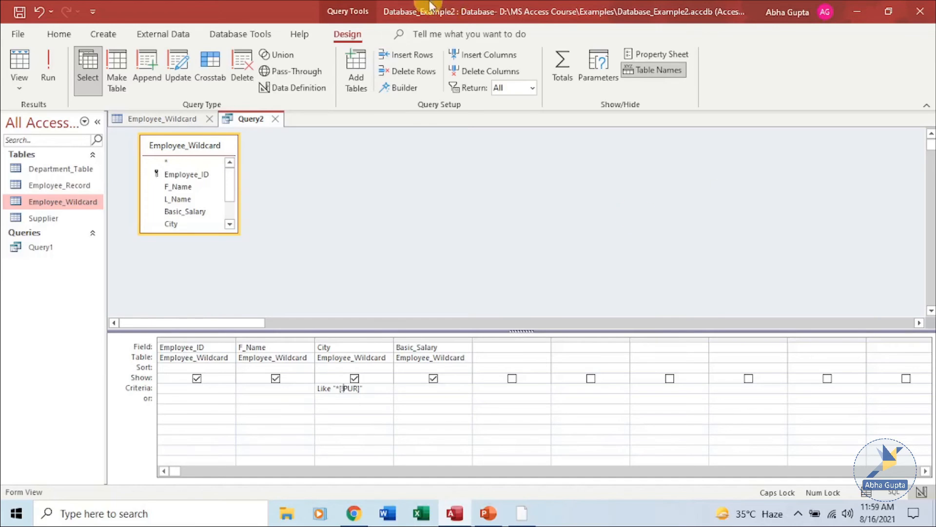
click(47, 70)
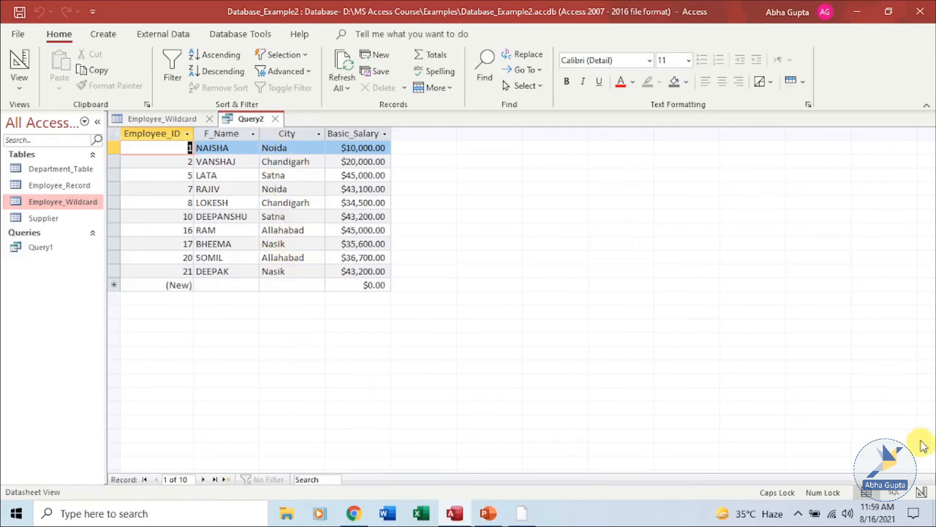
Return to the query design and clear the criterion from the City column.
click(921, 492)
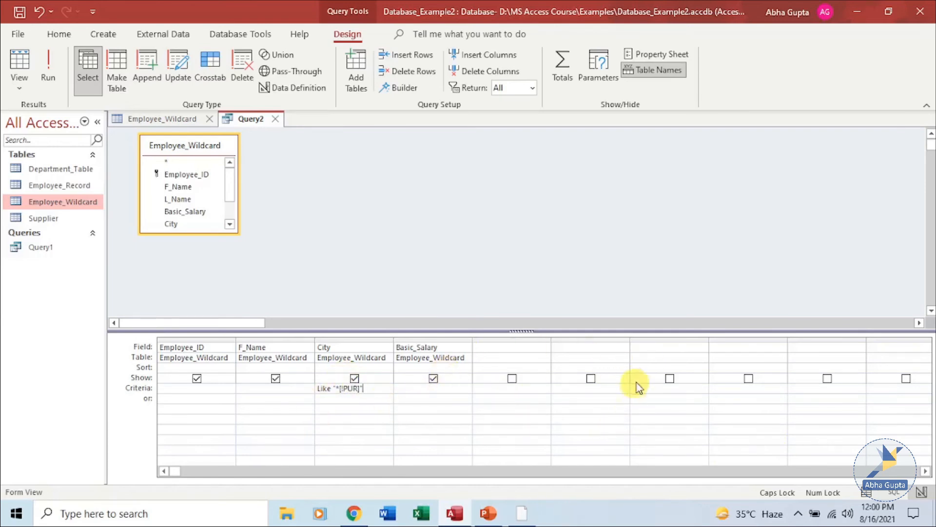
key(BackSpace)
key(BackSpace)
key(BackSpace)
key(BackSpace)
key(BackSpace)
key(BackSpace)
key(BackSpace)
key(BackSpace)
key(BackSpace)
key(BackSpace)
key(BackSpace)
key(BackSpace)
key(BackSpace)
key(BackSpace)
key(BackSpace)
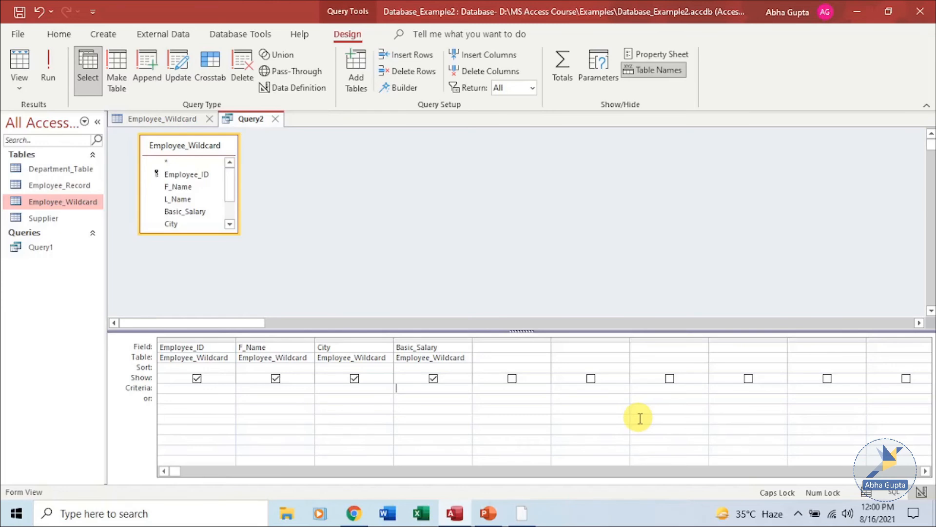
Set the Basic_Salary criterion to LIKE "2####" to match five-digit salaries starting with 2, and run the query.
text(LIKE)
text("2#####")
key(BackSpace)
key(BackSpace)
text(")
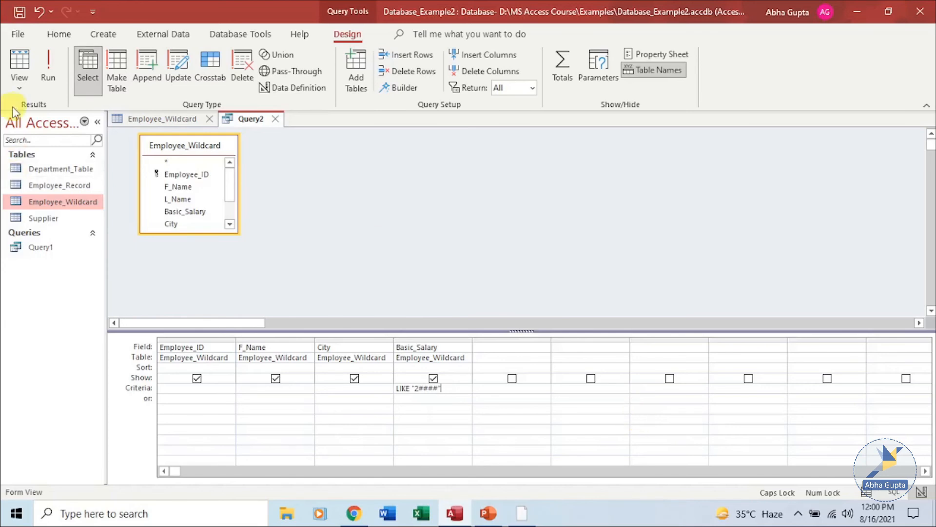
click(45, 77)
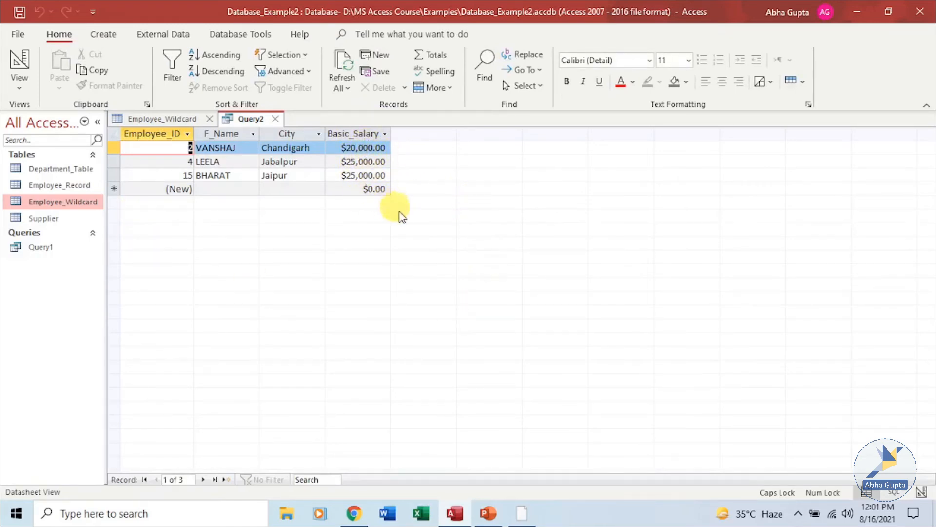
Change the Basic_Salary criterion to Like "20###" and run the query.
click(922, 491)
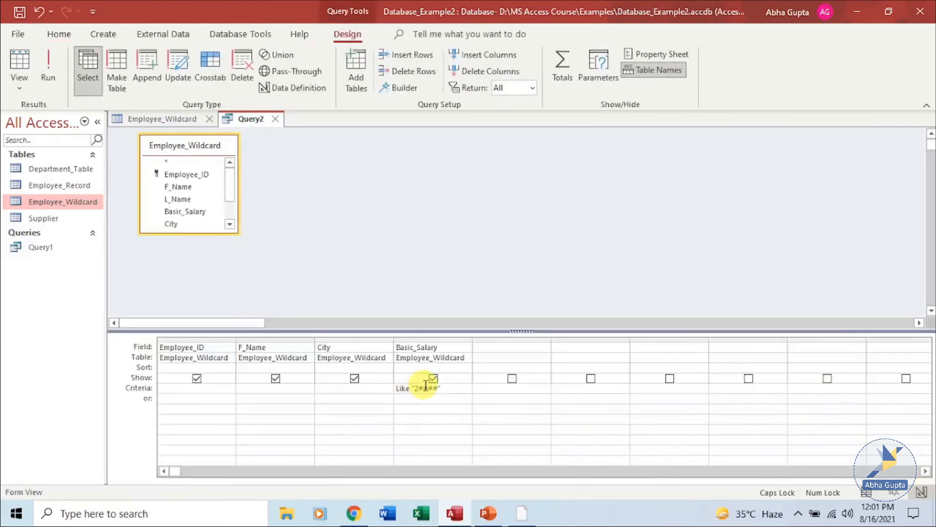
click(423, 388)
text(0)
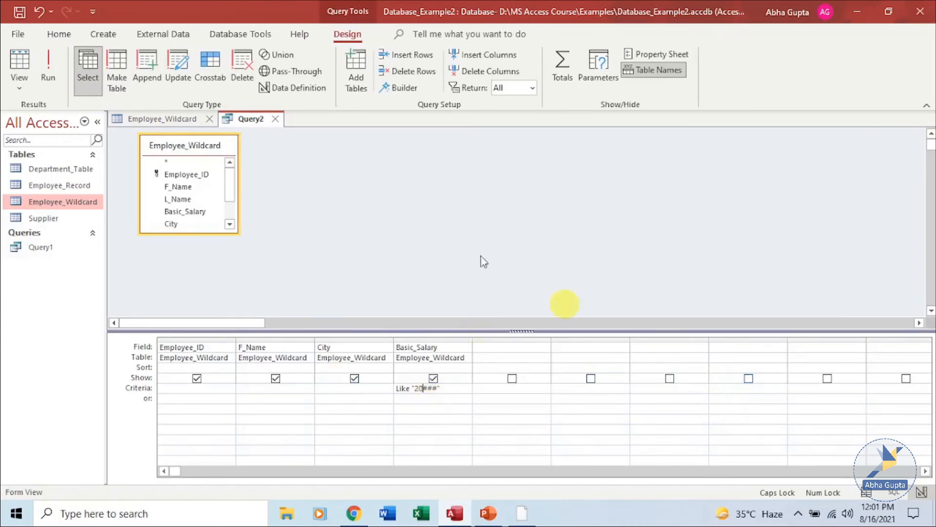
click(42, 61)
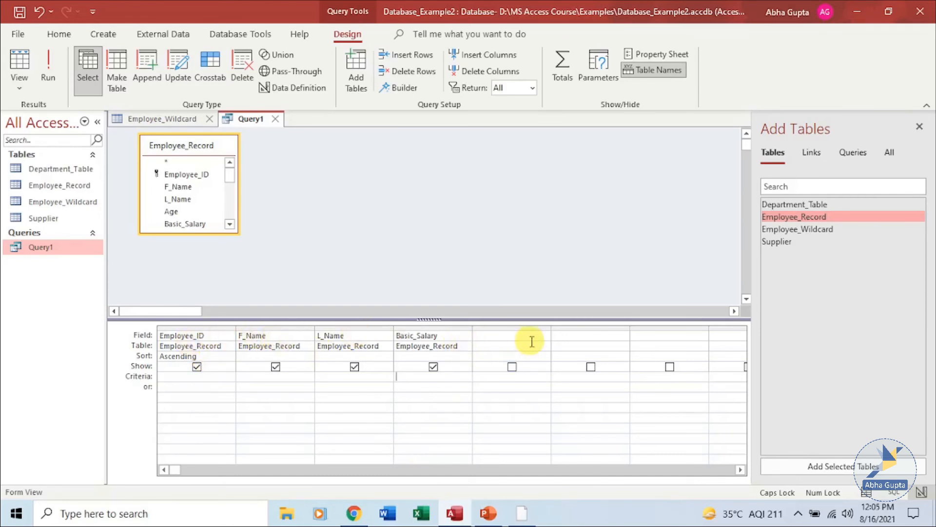
Look through the available fields of the Employee_Record table in the Query1 design.
click(230, 225)
click(230, 225)
click(230, 225)
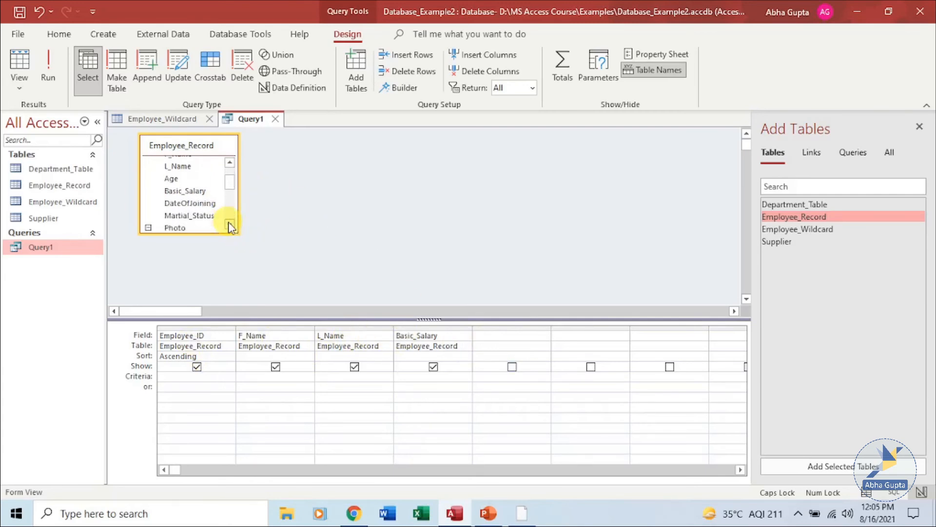
click(229, 226)
click(229, 225)
click(229, 225)
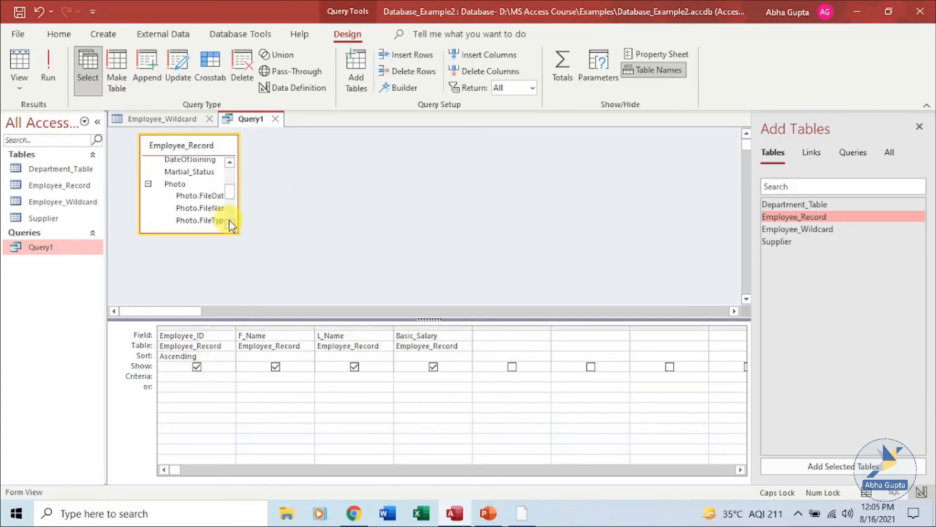
click(229, 225)
scroll(230, 223, down, 2)
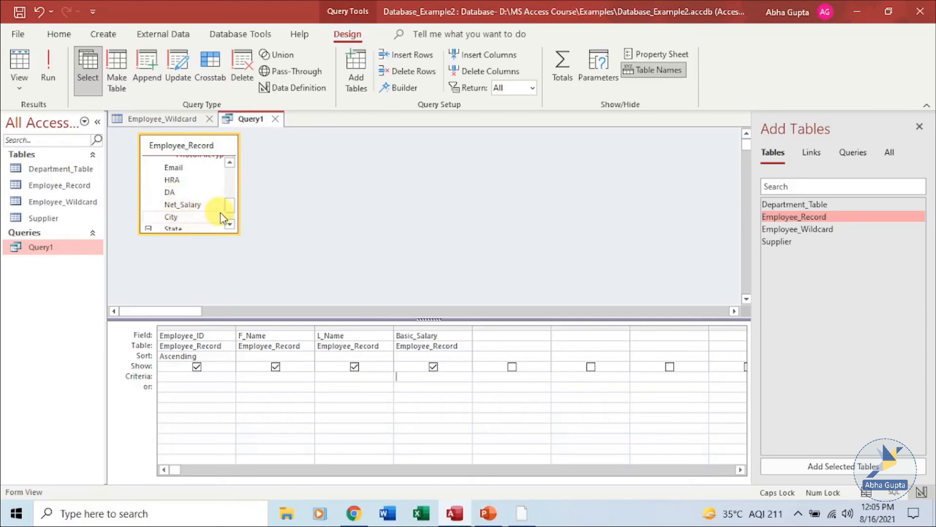
drag(228, 209, 228, 175)
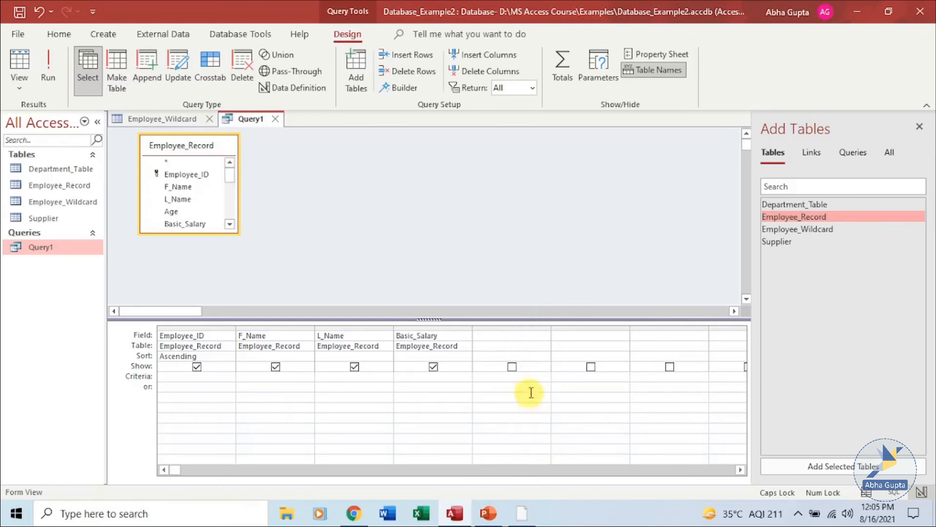
Add a calculated field Basic_Salary+1000+2000 in the first empty column of the Query1 grid.
click(527, 335)
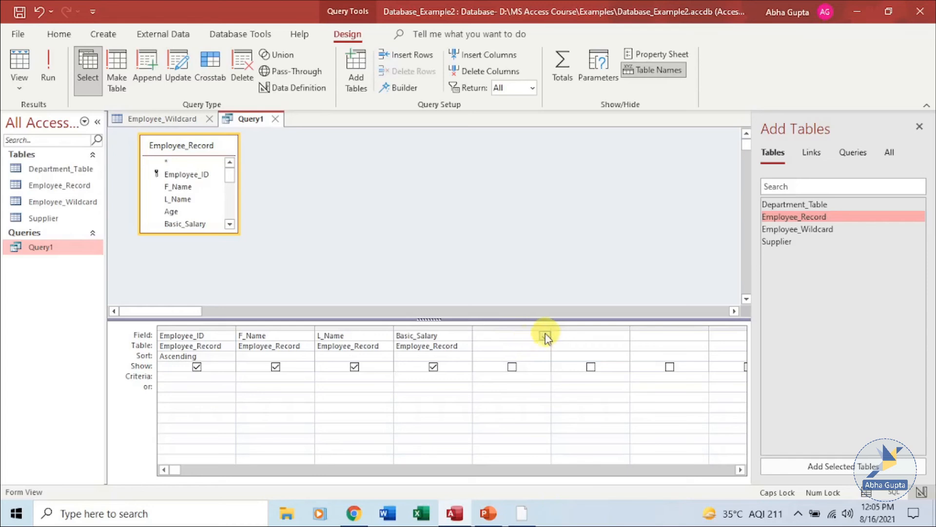
click(544, 335)
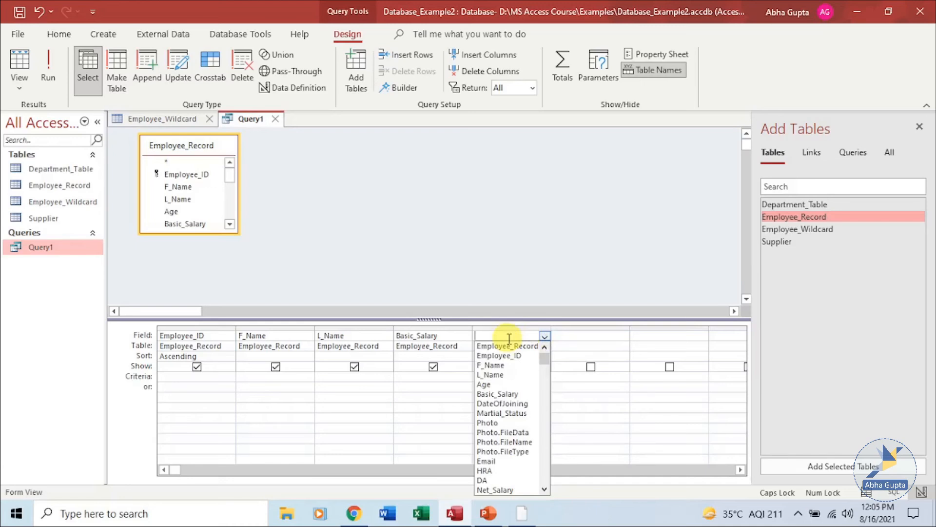
click(510, 393)
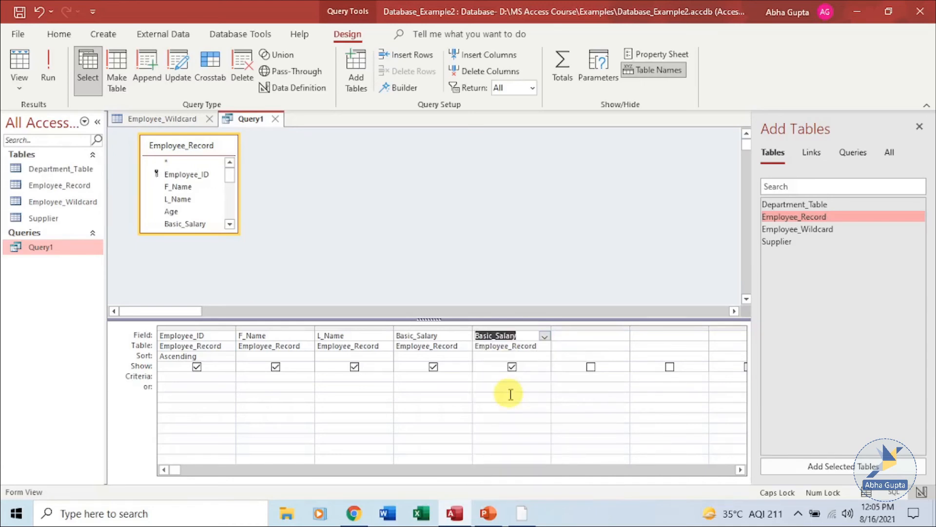
click(527, 337)
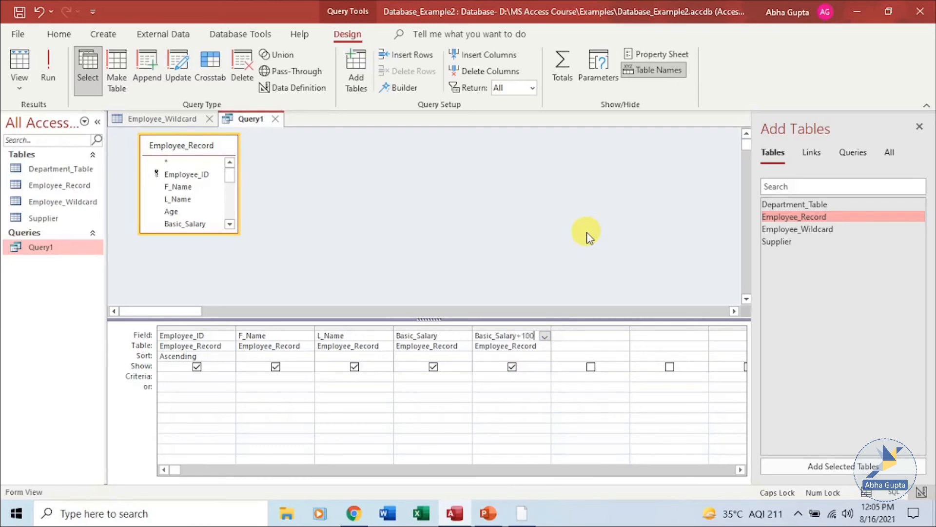
text(+1000+2000)
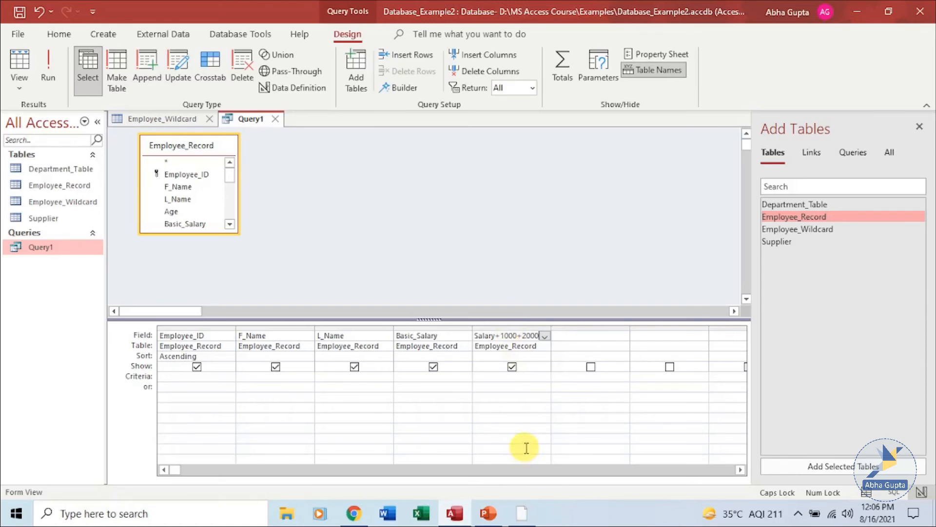
click(529, 386)
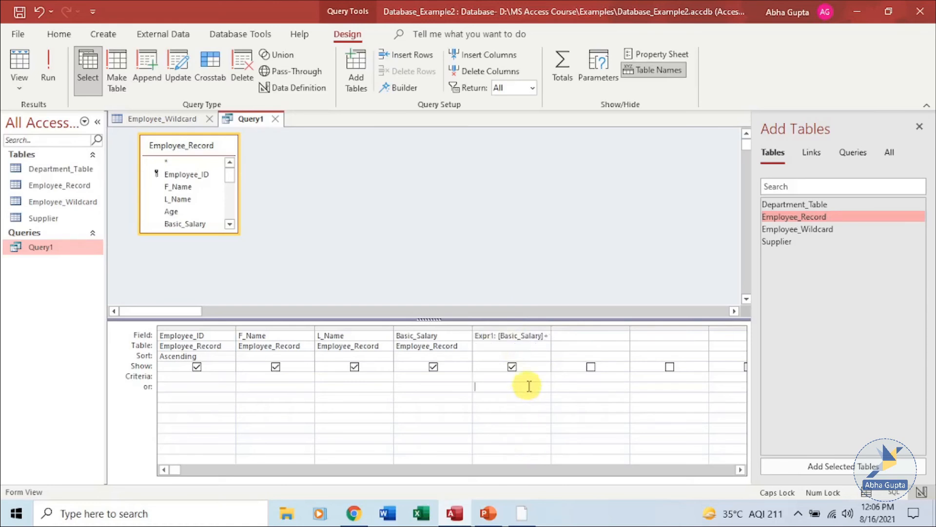
Review the full expression of the calculated salary field in the Query1 grid and run the query.
click(533, 390)
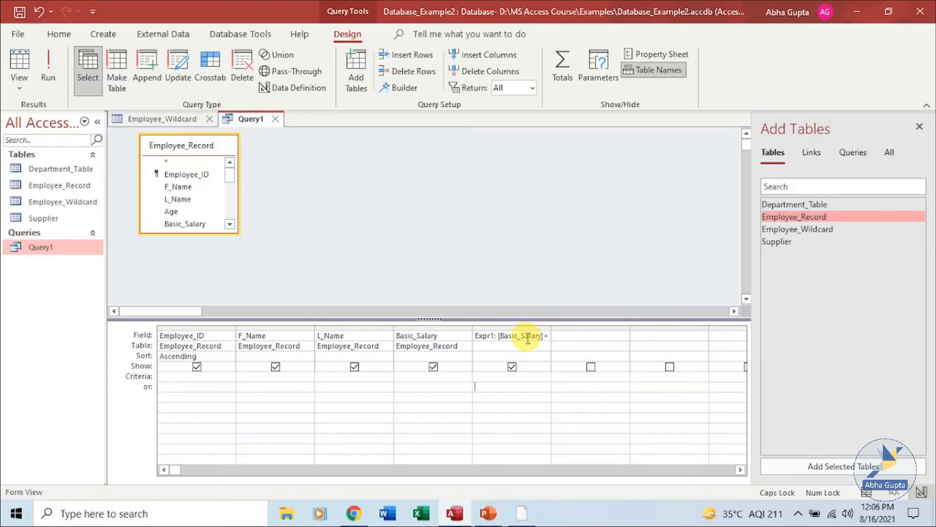
click(489, 336)
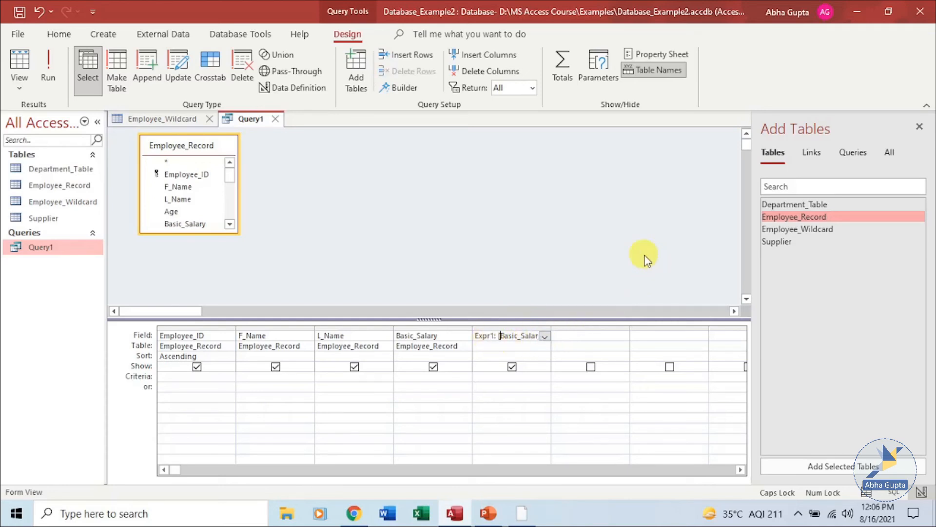
key(Right)
key(Right)
key(Right)
key(Right)
key(Right)
key(Right)
key(Right)
key(Right)
key(Right)
key(Right)
key(Right)
key(Right)
key(Right)
key(Right)
key(Right)
key(Right)
key(Right)
key(Right)
key(Right)
key(Right)
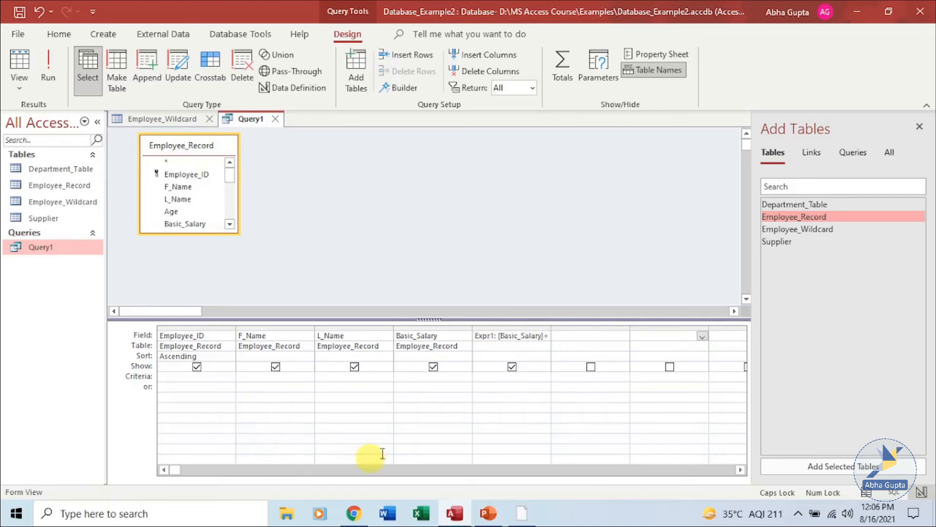
click(532, 335)
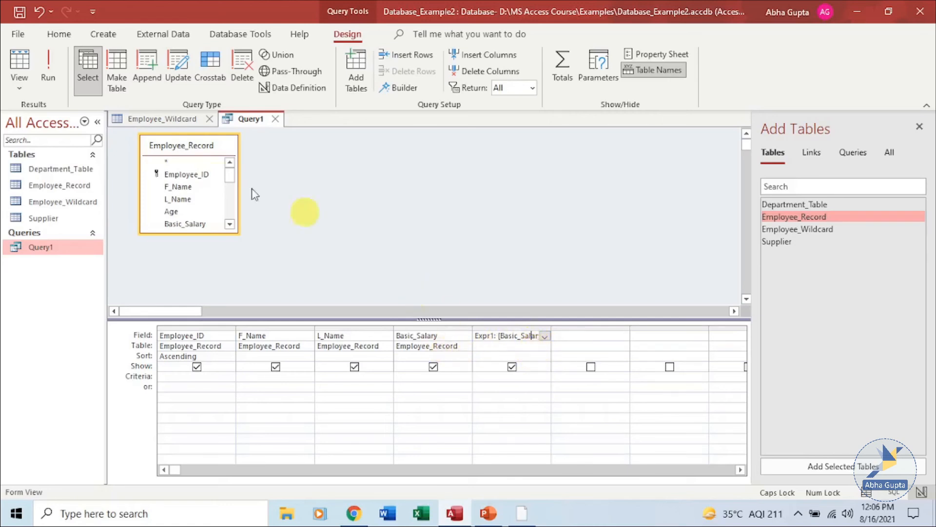
click(47, 63)
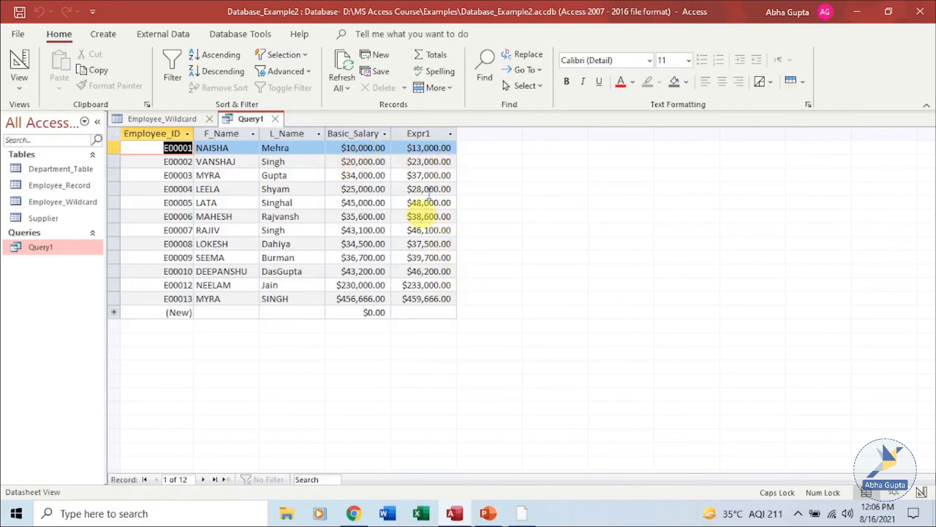
Rename the calculated field Expr1 to TOTAL in the Query1 design and run the query.
click(922, 491)
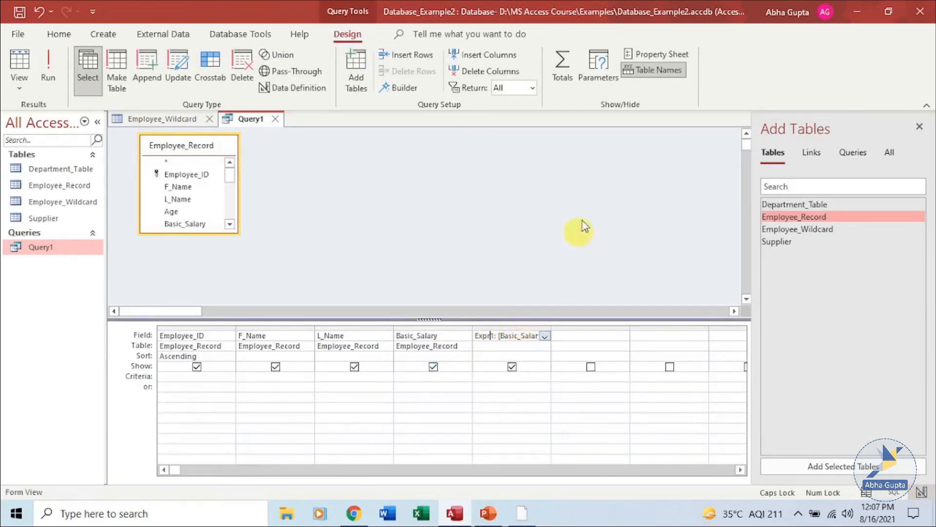
key(Delete)
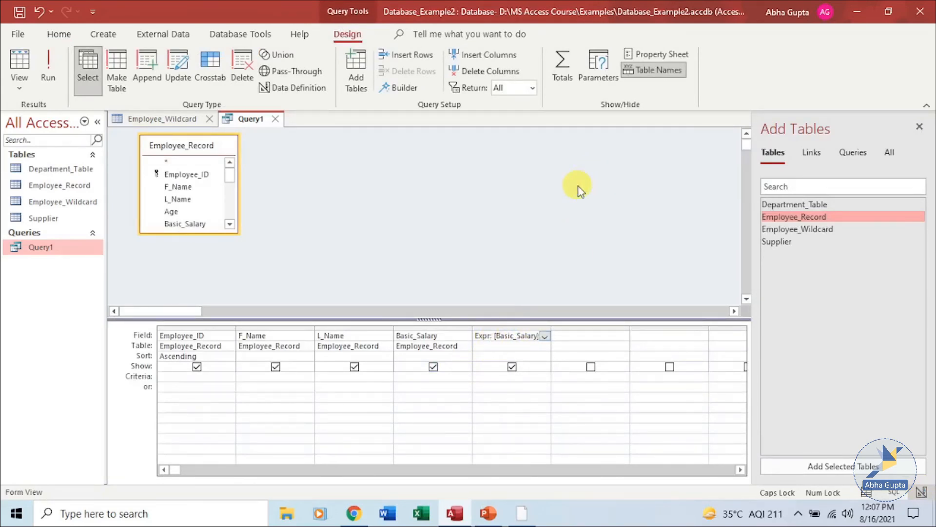
key(End)
text(+10)
key(Home)
key(Delete)
key(Delete)
key(Delete)
key(Delete)
text(tOTA)
key(Right)
key(Right)
key(Right)
key(Right)
key(Right)
key(Right)
key(Right)
key(Right)
key(Right)
key(Right)
key(Right)
key(Right)
key(Right)
key(Right)
key(Right)
key(Right)
key(Right)
key(Right)
key(Right)
text(t)
key(BackSpace)
text(TOTAL)
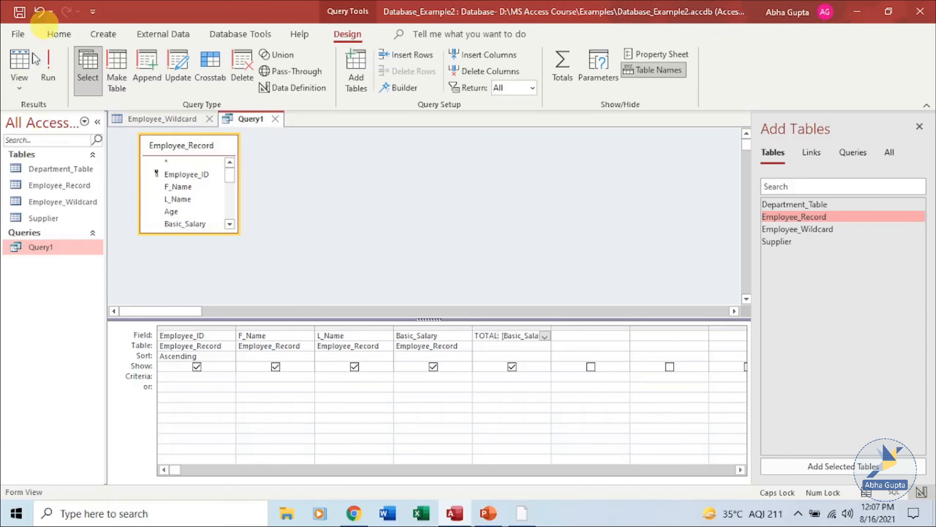
click(48, 63)
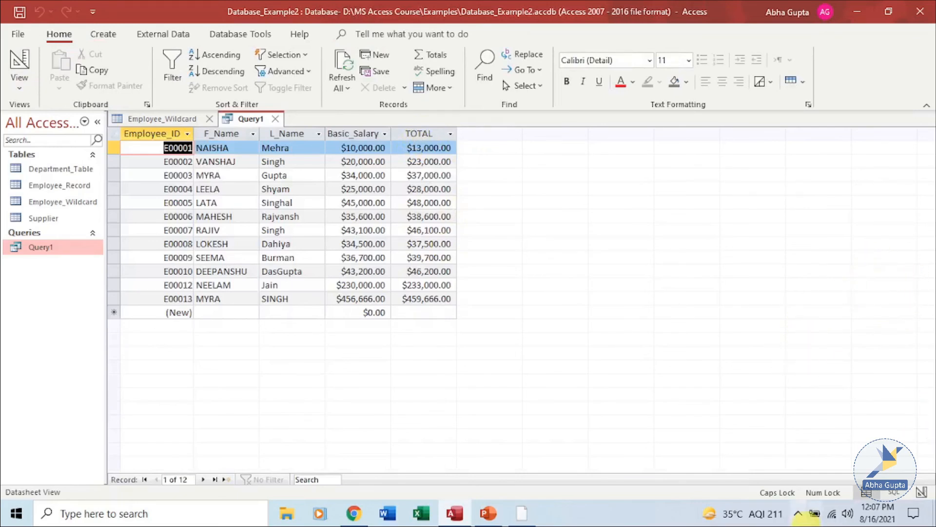
click(922, 492)
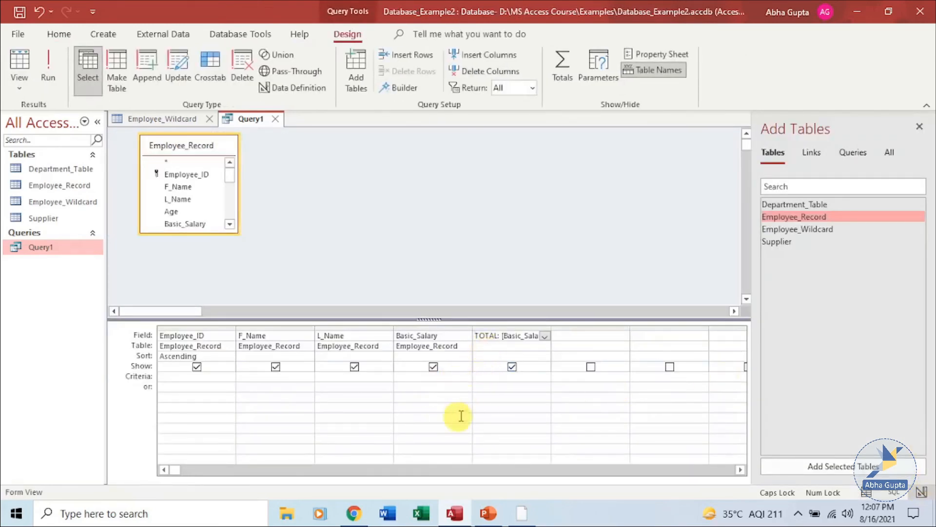
click(475, 335)
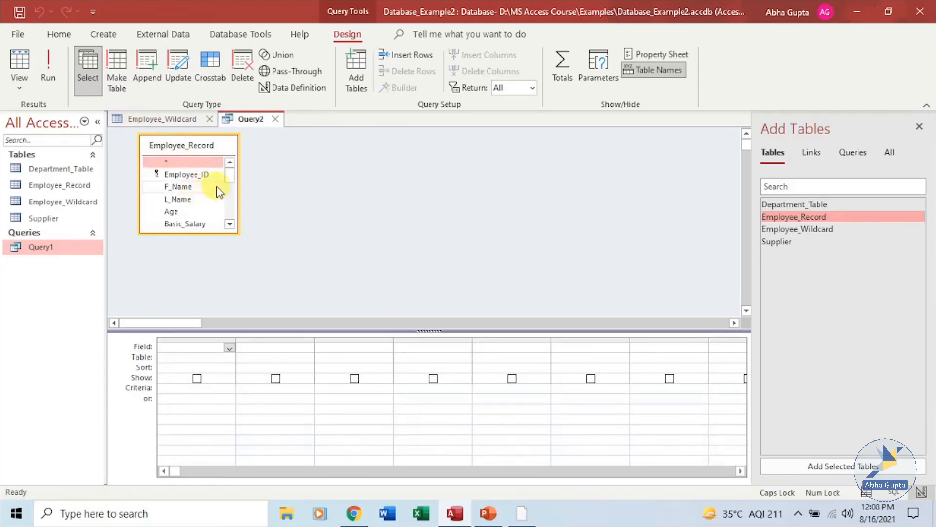
Add the City field to the first column of the Query2 grid and sort it in ascending order.
click(229, 338)
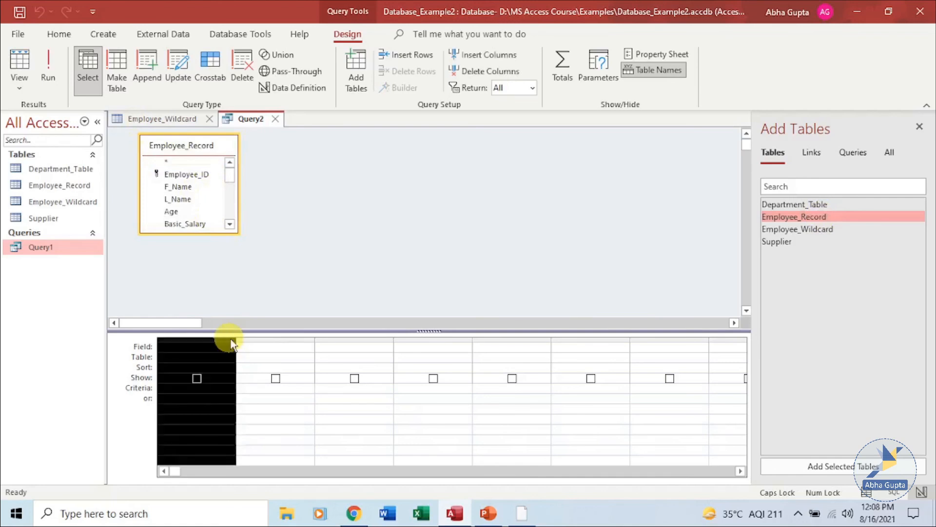
click(227, 347)
scroll(225, 342, down, 2)
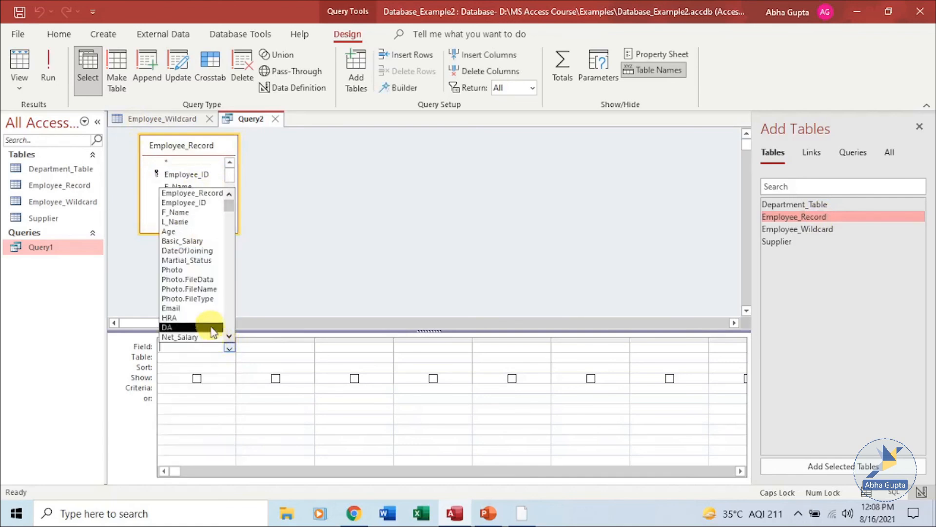
click(219, 325)
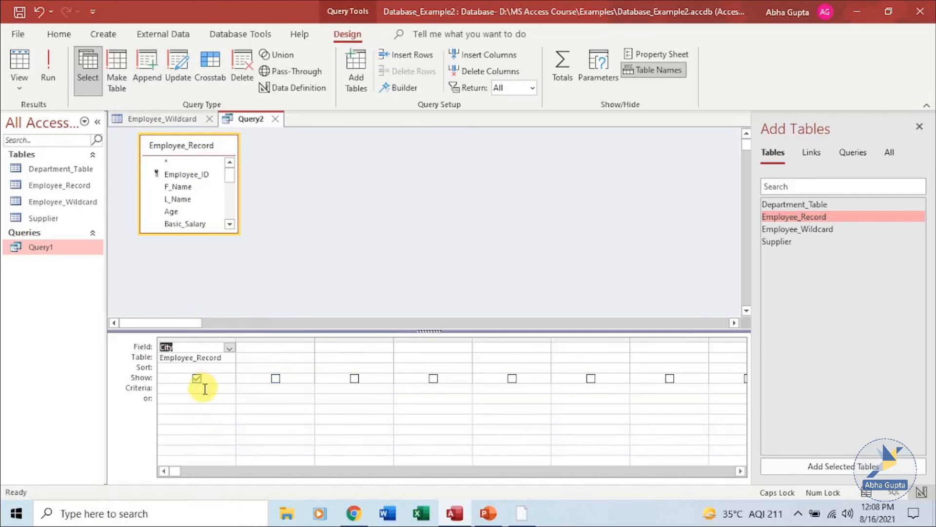
click(223, 367)
click(228, 368)
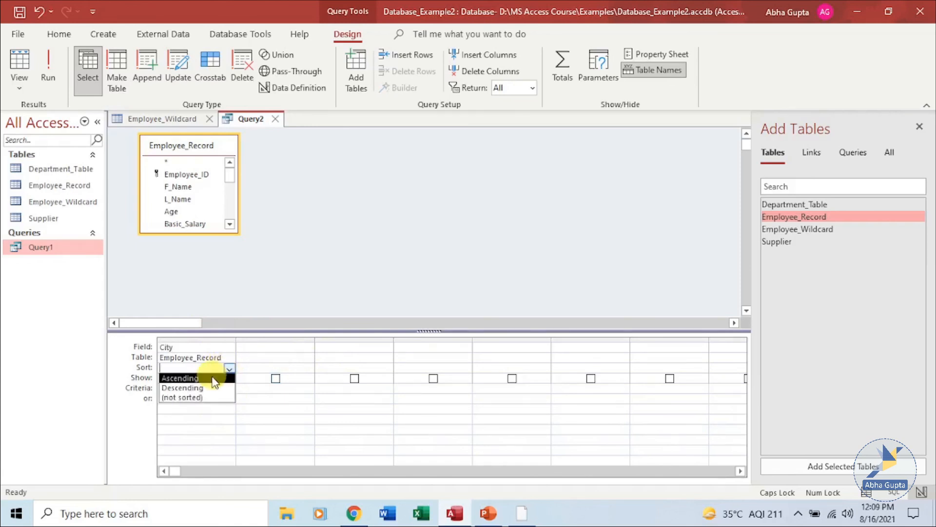
click(217, 375)
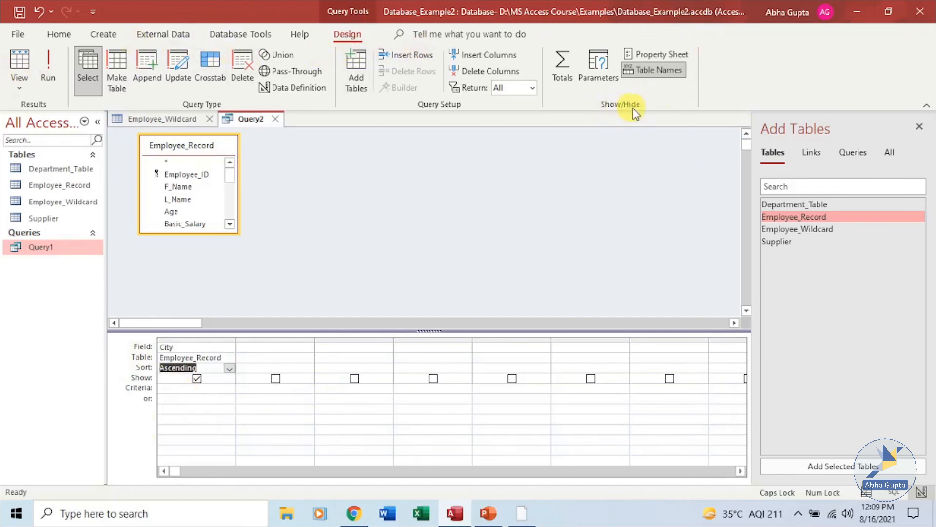
Turn on Totals for Query2, keep City as Group By, and run the query.
click(568, 77)
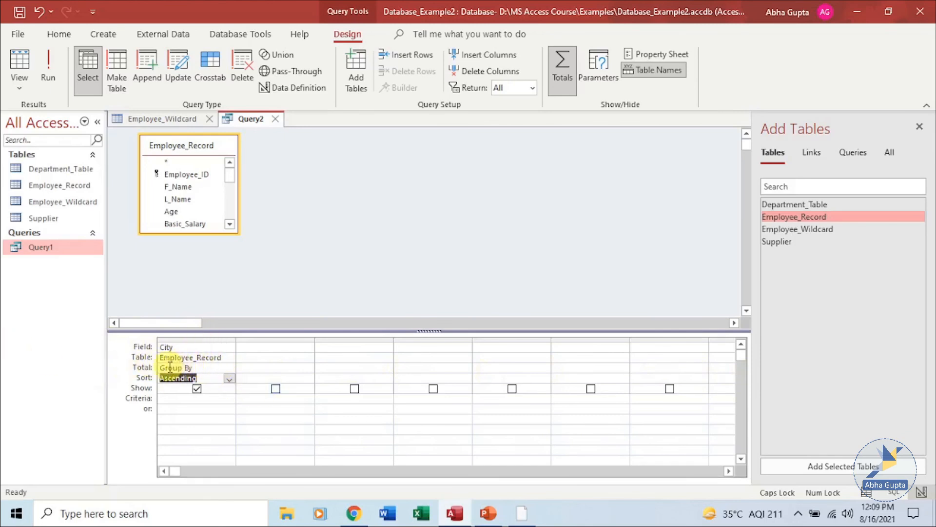
click(230, 367)
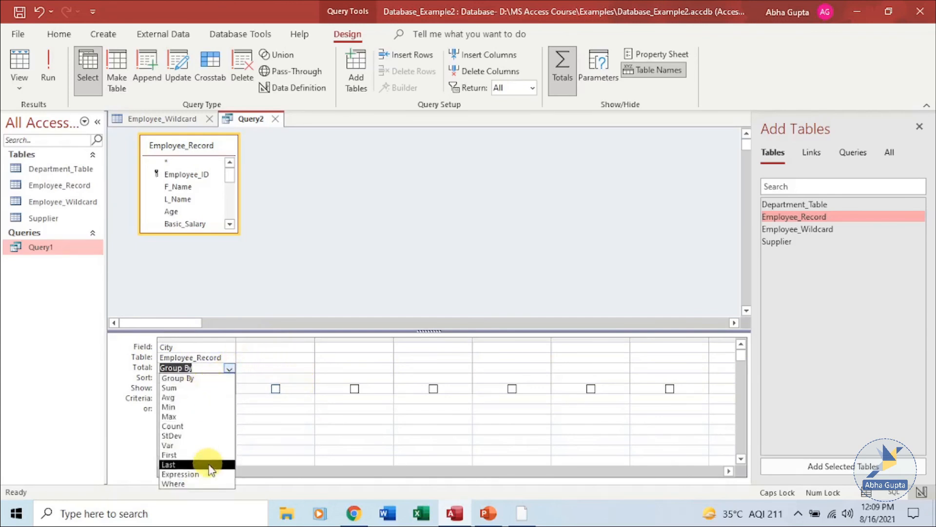
click(251, 399)
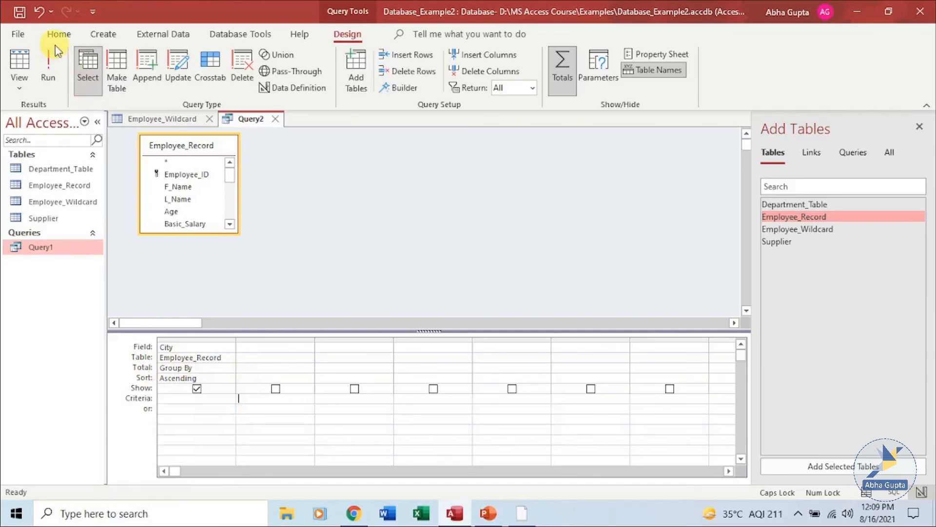
click(48, 69)
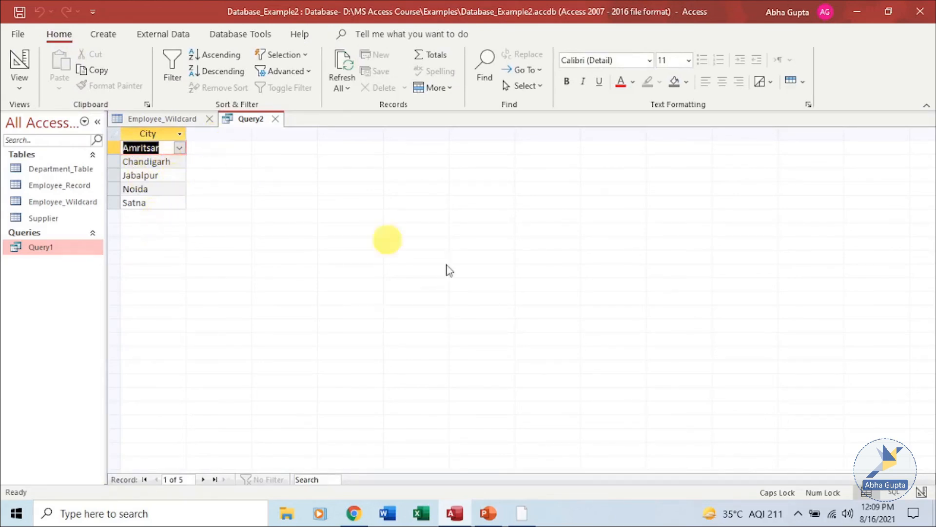
Add City again in the second column of the Query2 design with its total set to Count, and run the query.
click(922, 493)
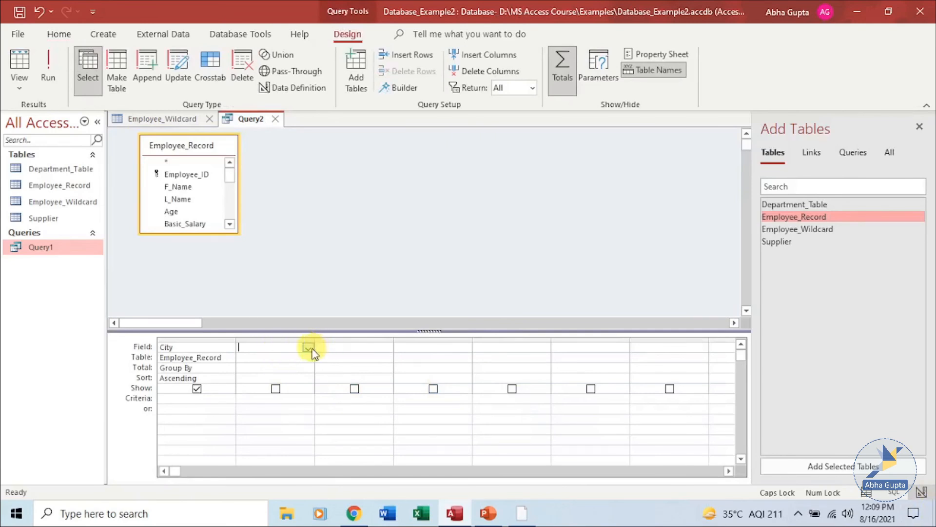
click(308, 347)
scroll(310, 329, down, 1)
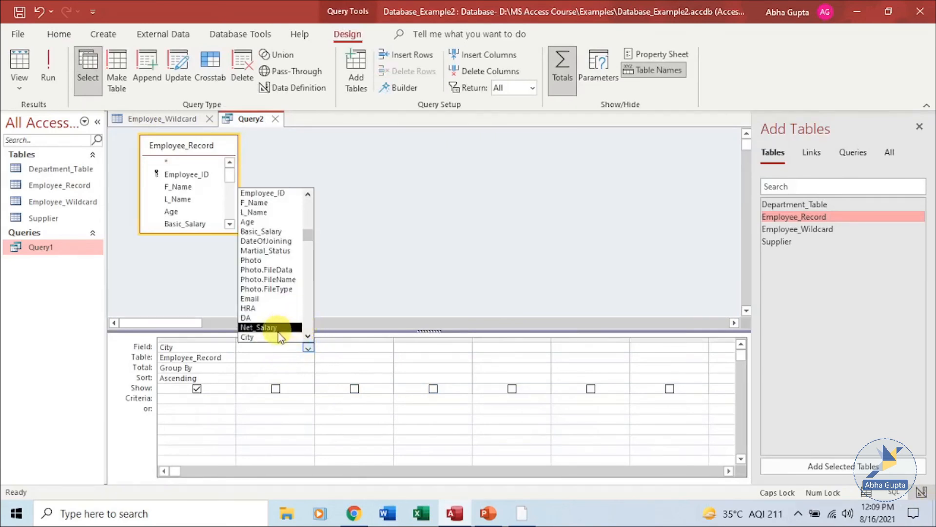
click(281, 337)
click(296, 368)
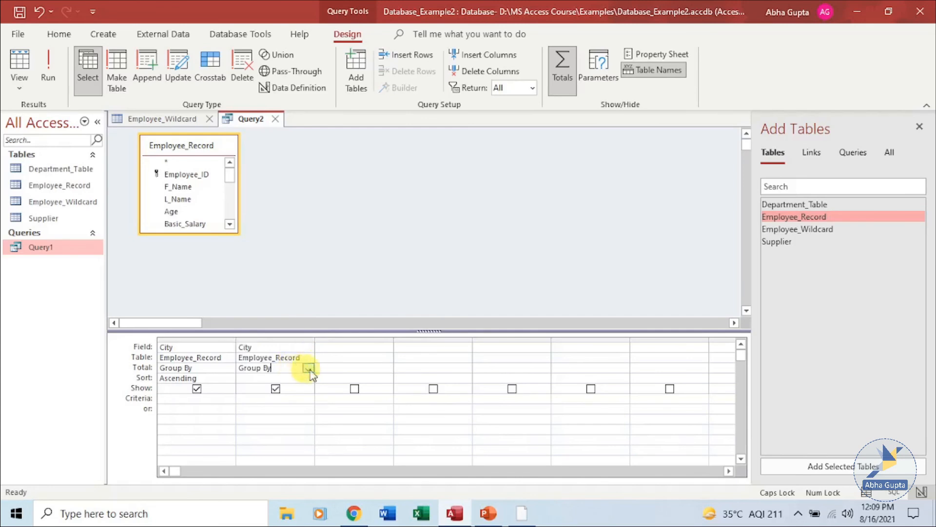
click(308, 369)
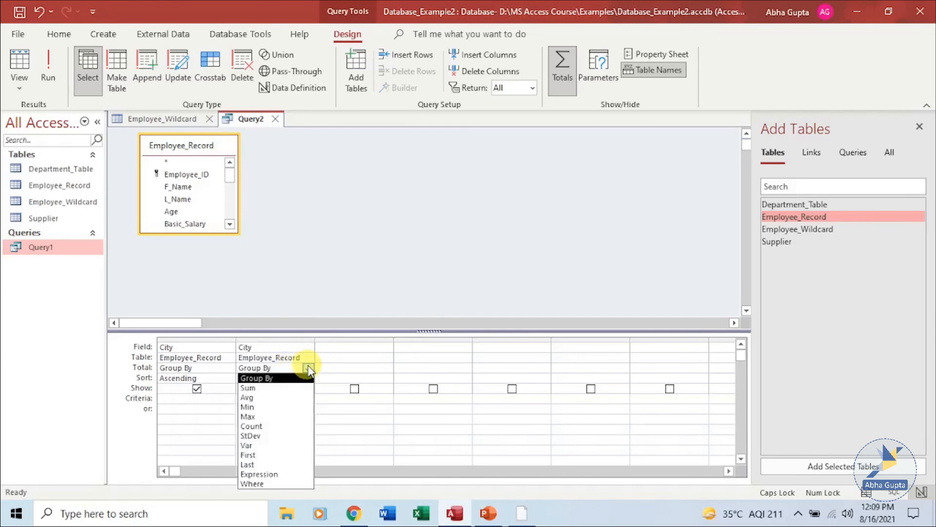
click(284, 423)
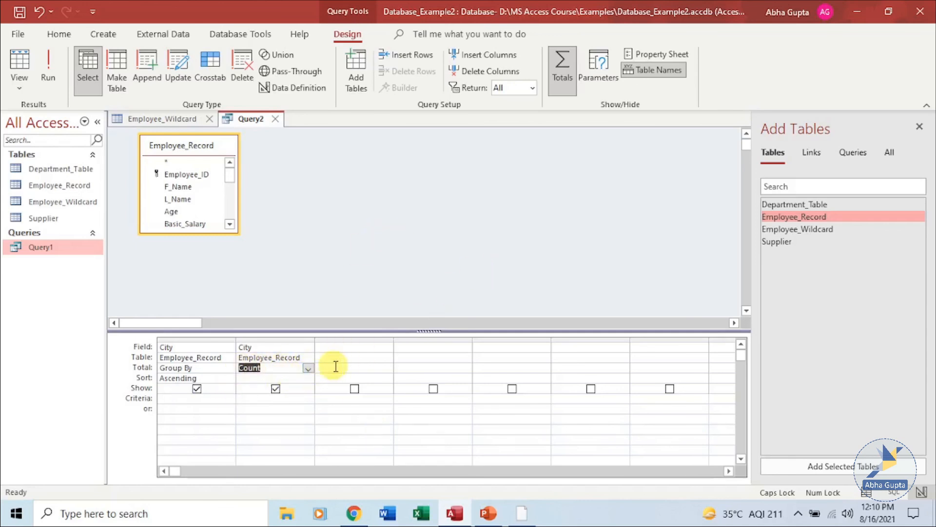
click(46, 64)
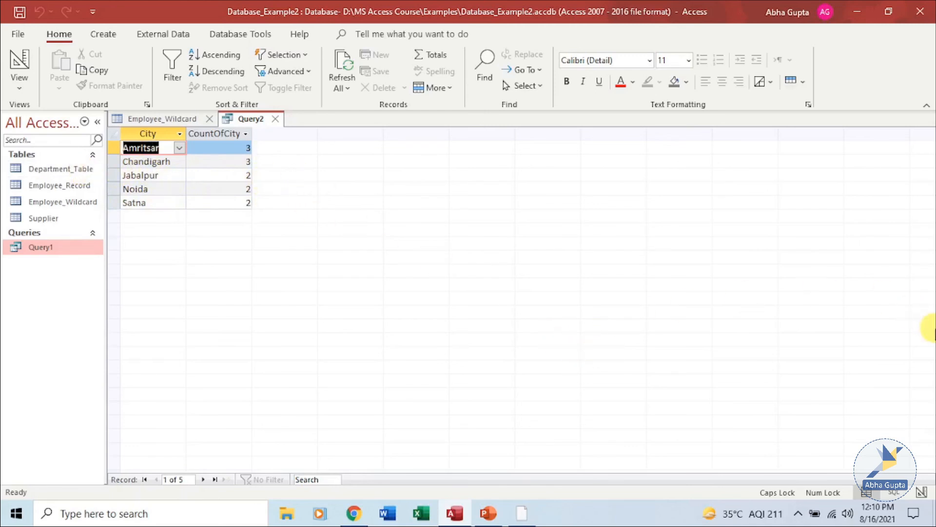
Add the Net_Salary field in the third column of the Query2 design and set its total to Sum.
click(923, 492)
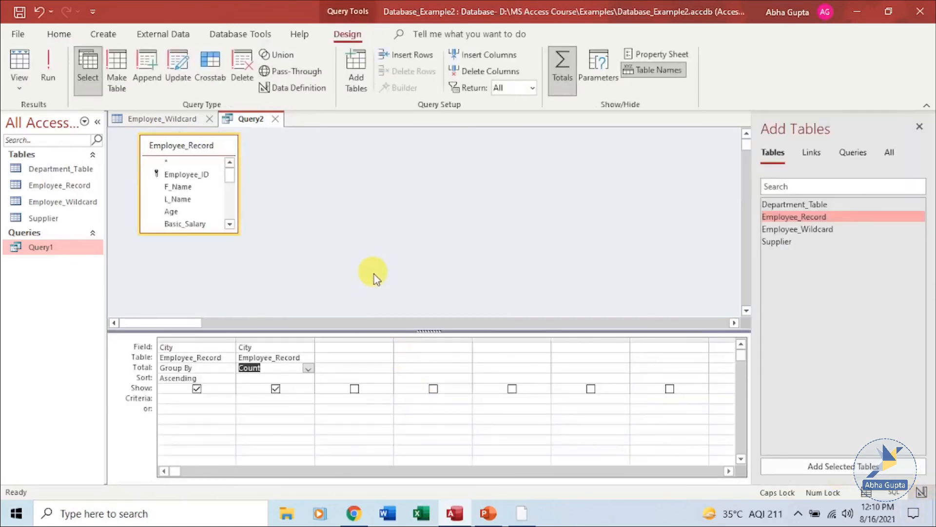
click(372, 347)
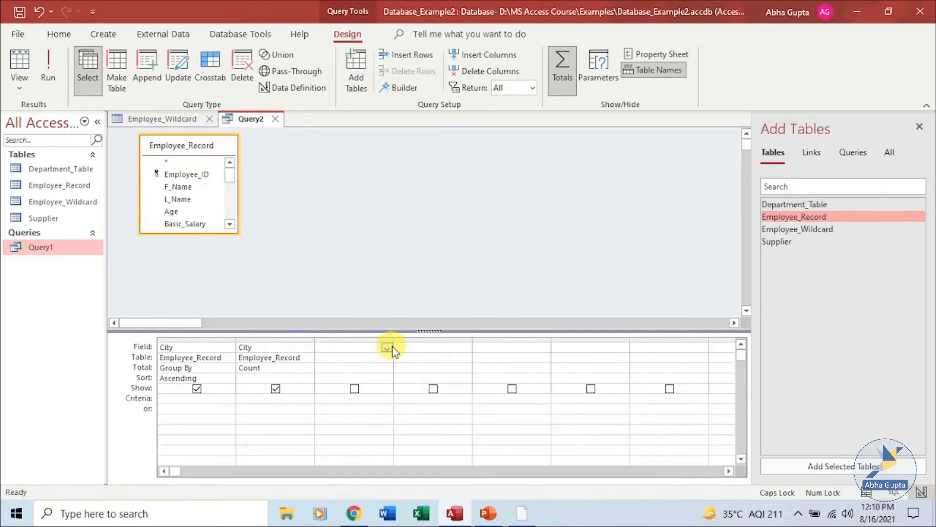
click(387, 348)
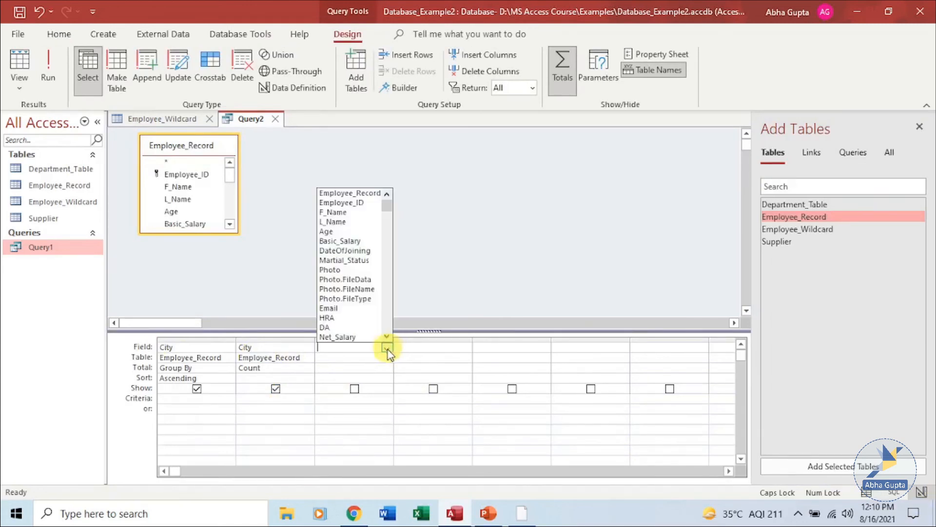
click(360, 338)
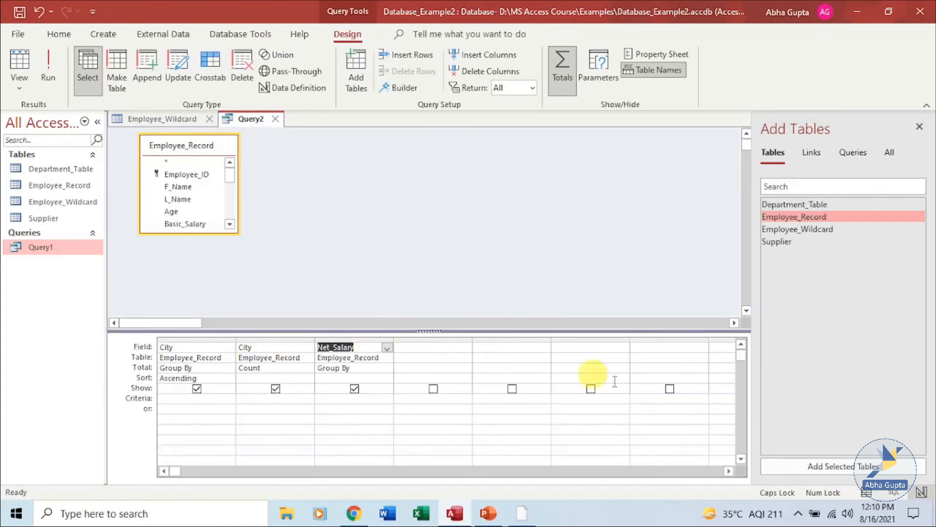
click(370, 367)
click(387, 368)
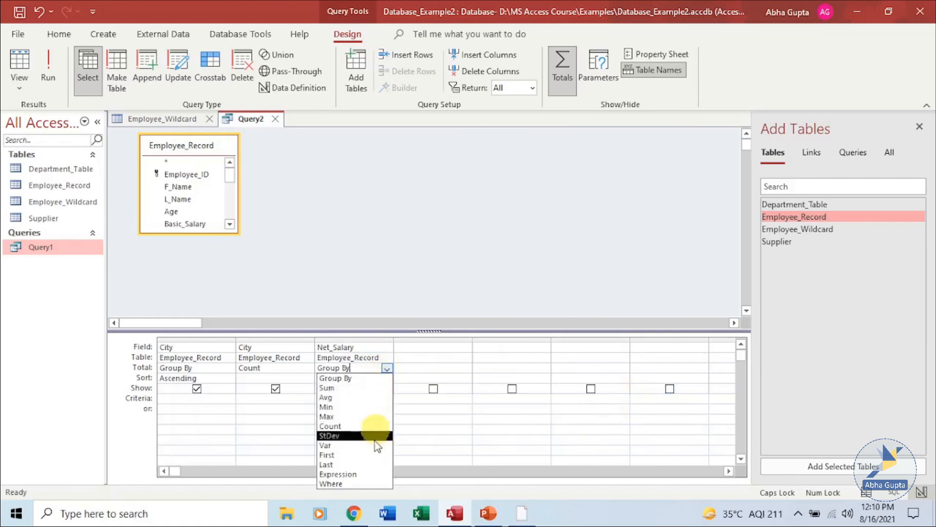
click(359, 387)
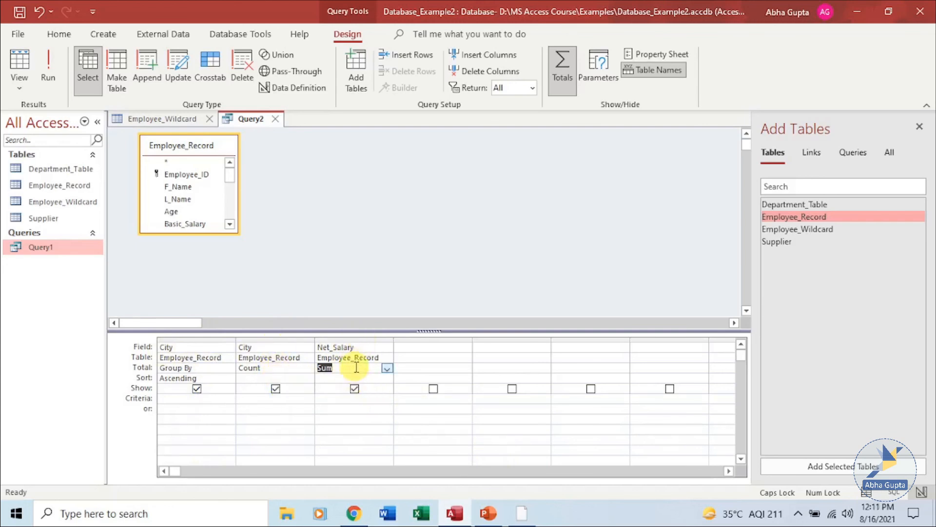
Run Query2 and display its underlying SQL statement.
click(47, 63)
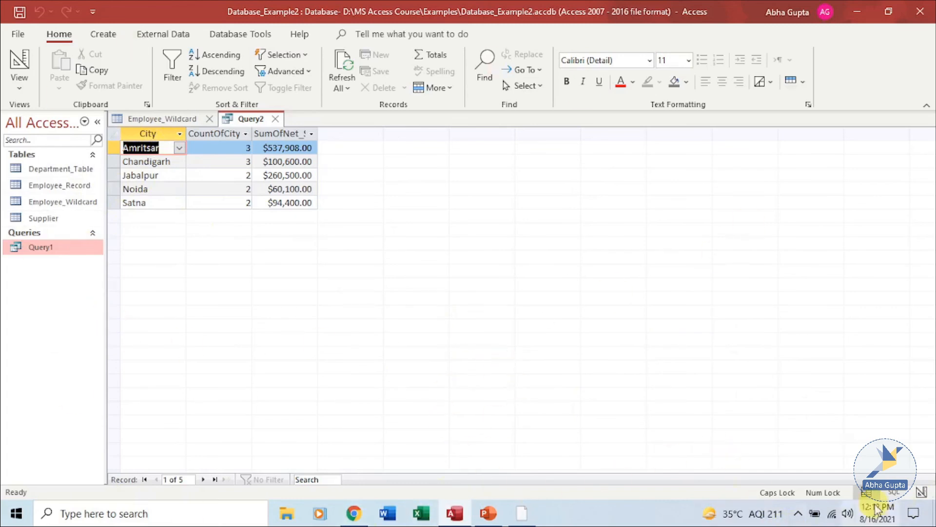
click(893, 491)
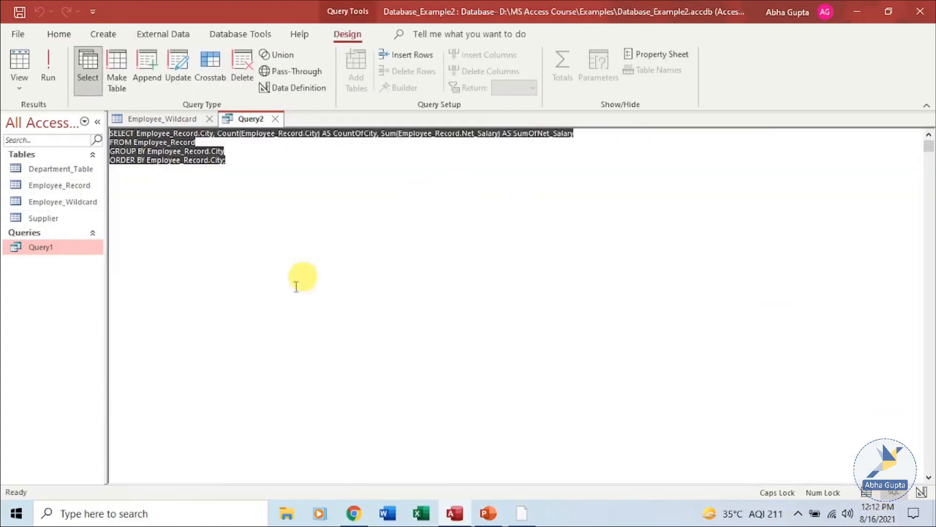
click(286, 233)
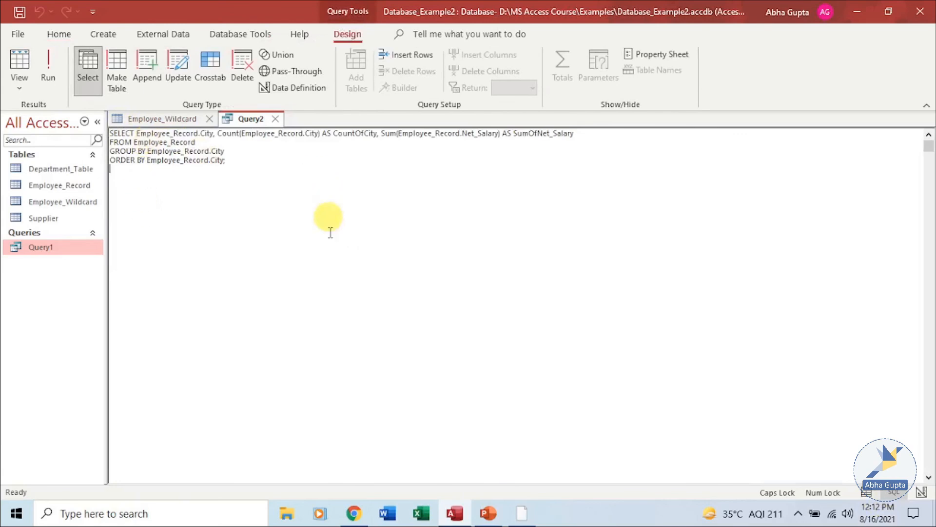